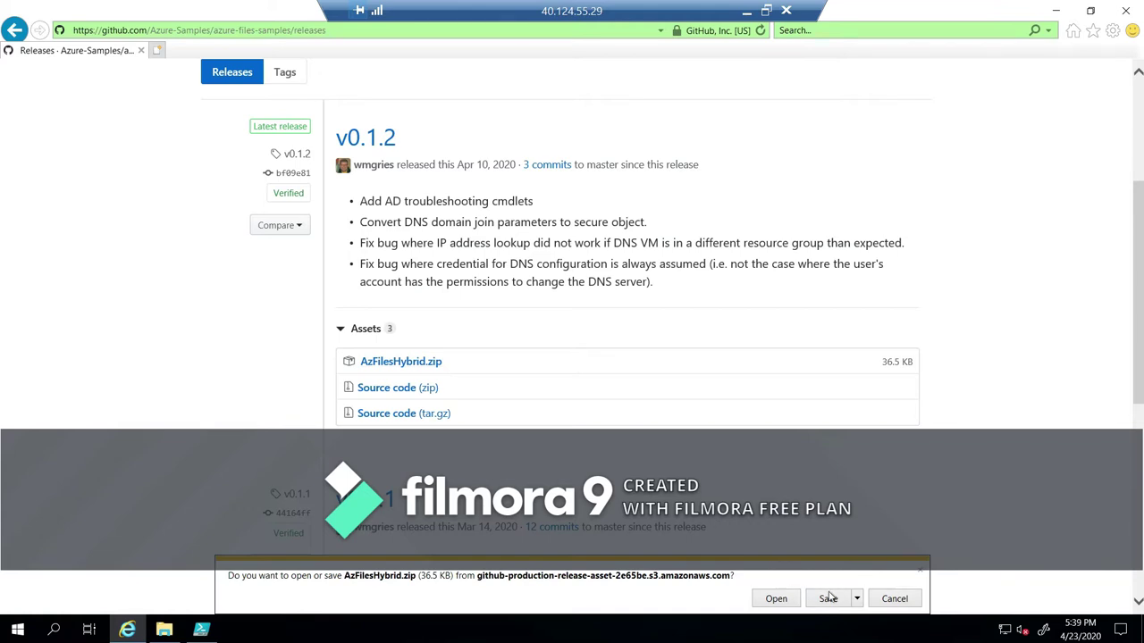
# Save AzFilesHybrid.zip from the v0.1.2 GitHub release and open it from the downloads list.
pyautogui.click(848, 600)
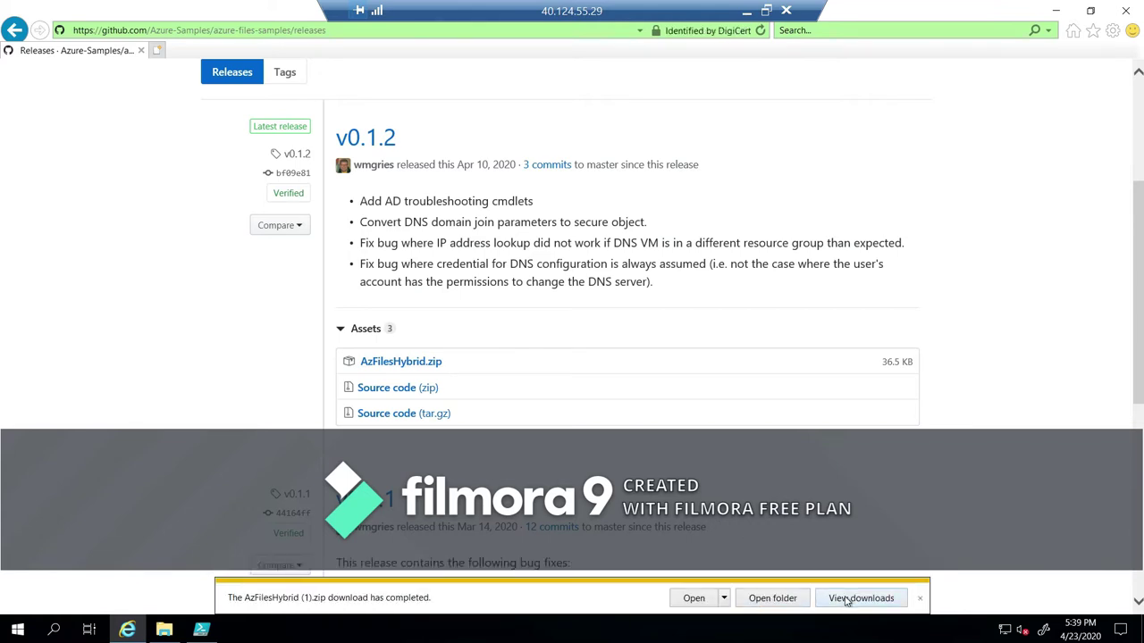
pyautogui.click(847, 600)
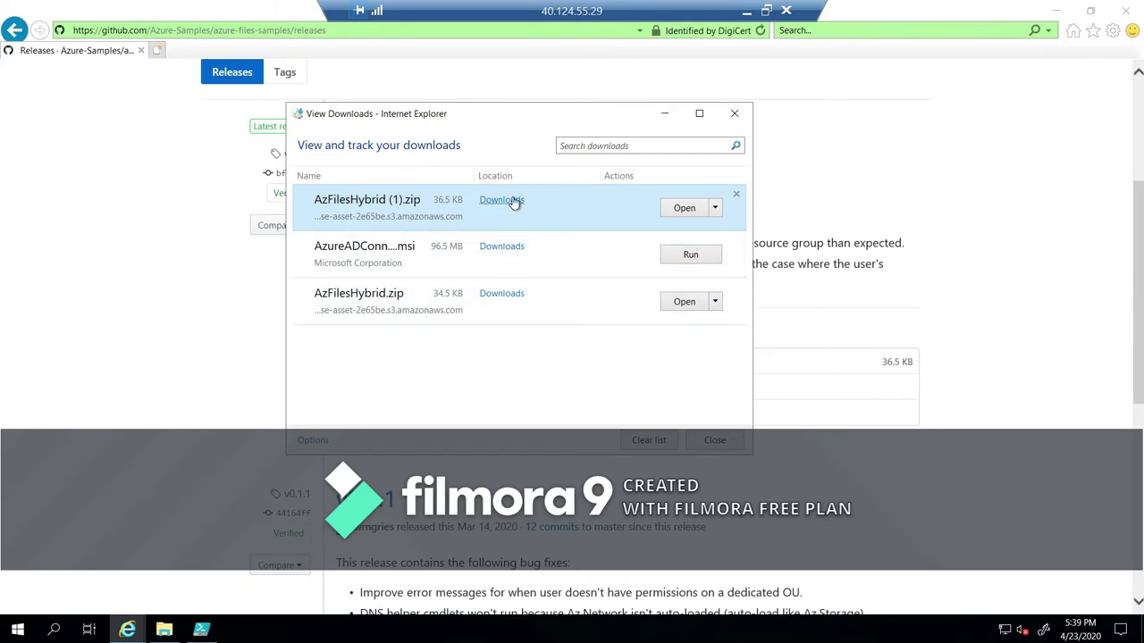
pyautogui.click(715, 208)
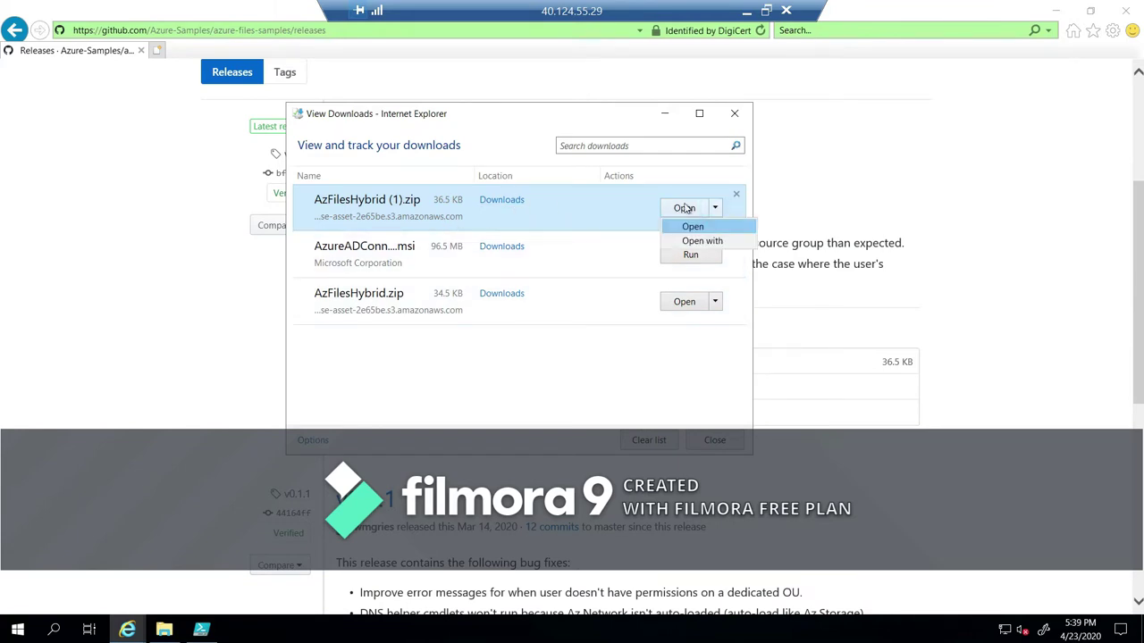
pyautogui.click(686, 207)
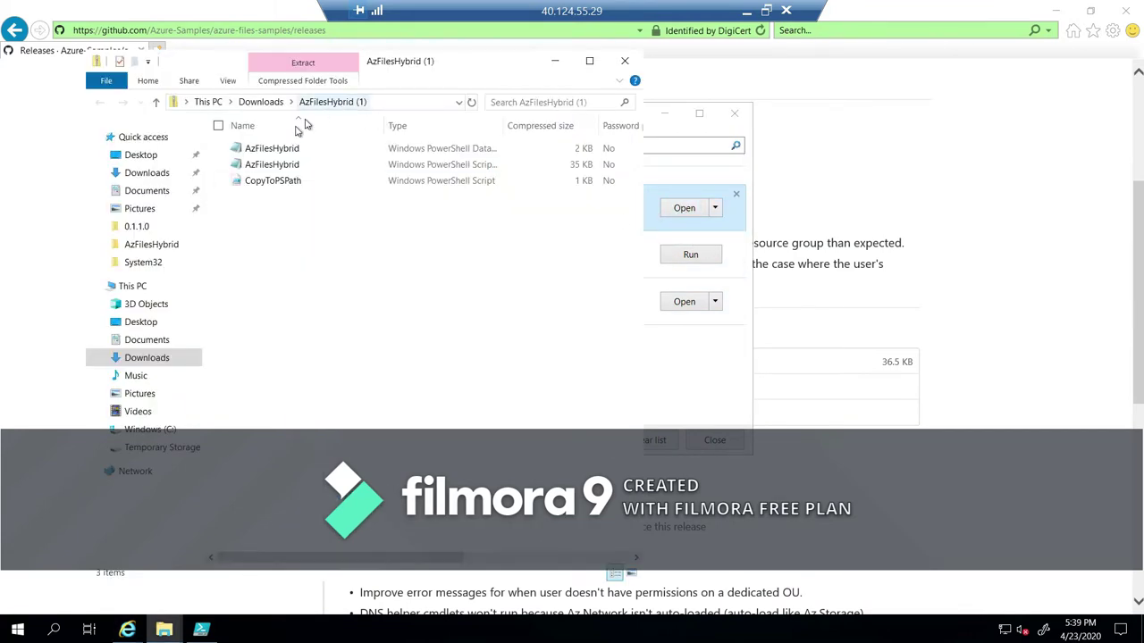
# Select the three AzFilesHybrid files and create a new PowerShellModule folder on C:.
pyautogui.moveTo(346, 248); pyautogui.dragTo(235, 133)
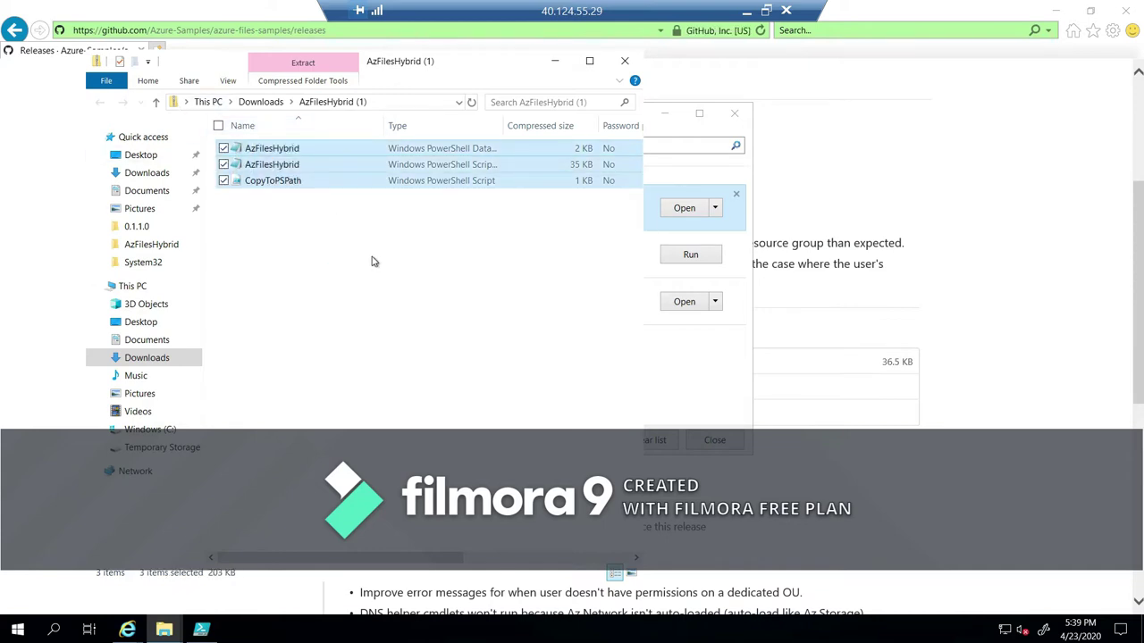
pyautogui.click(154, 434)
pyautogui.rightClick(249, 288)
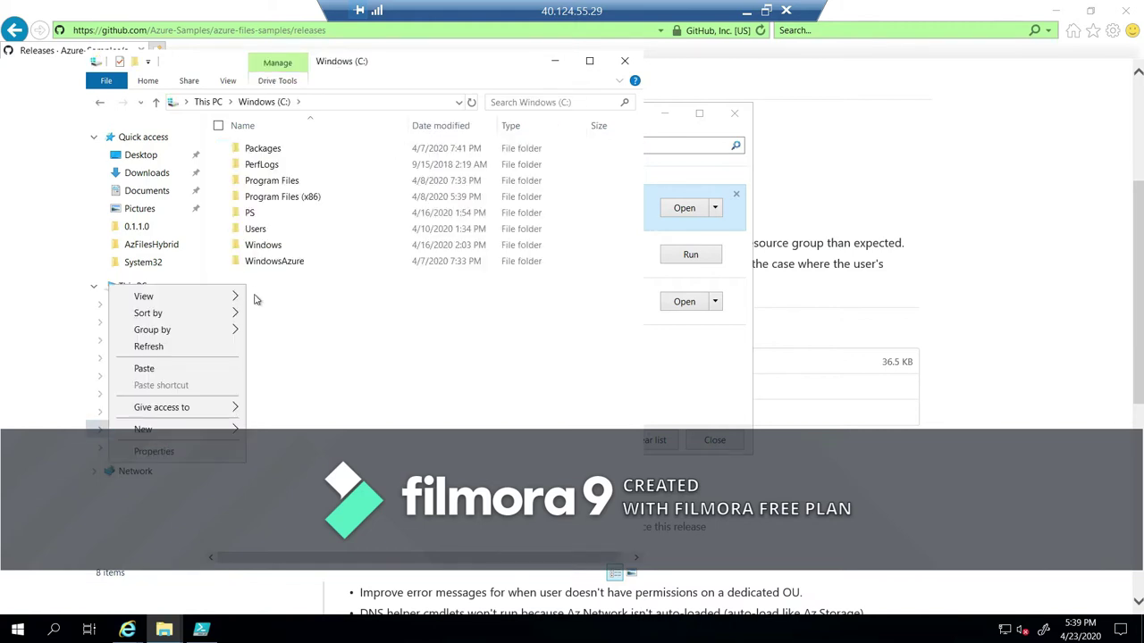
pyautogui.moveTo(216, 435)
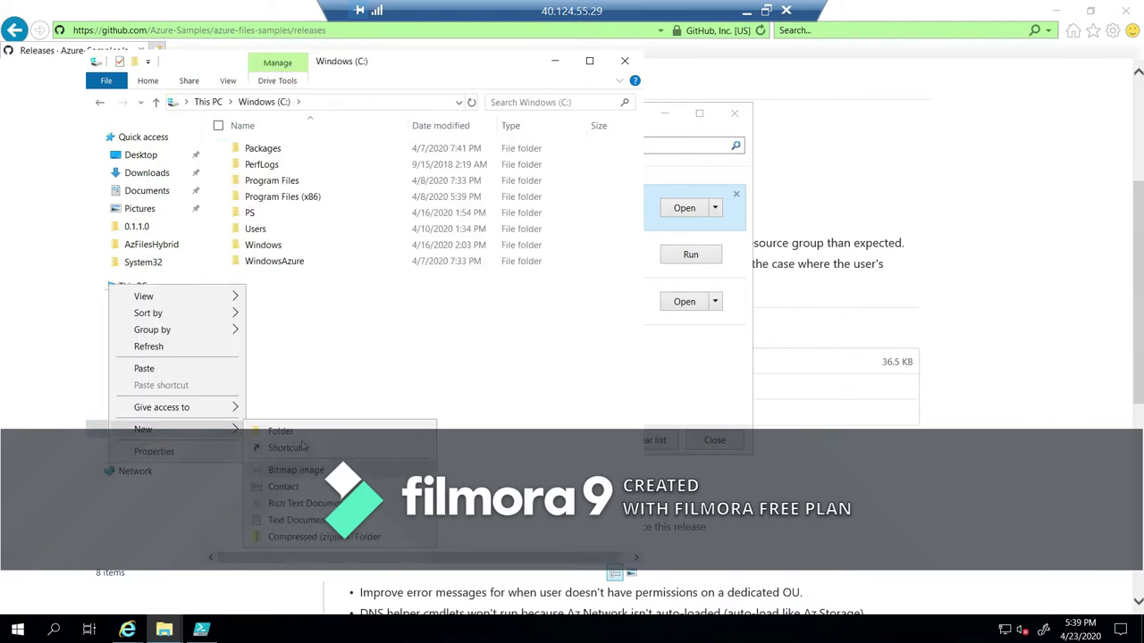
pyautogui.click(357, 430)
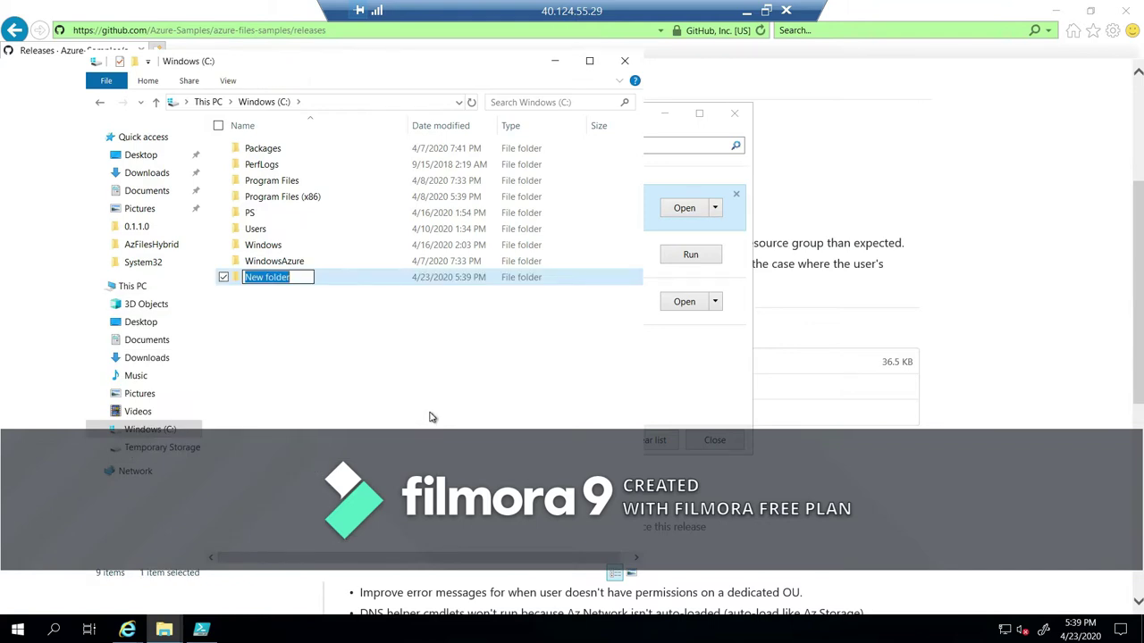
pyautogui.write('PowerShellModule')
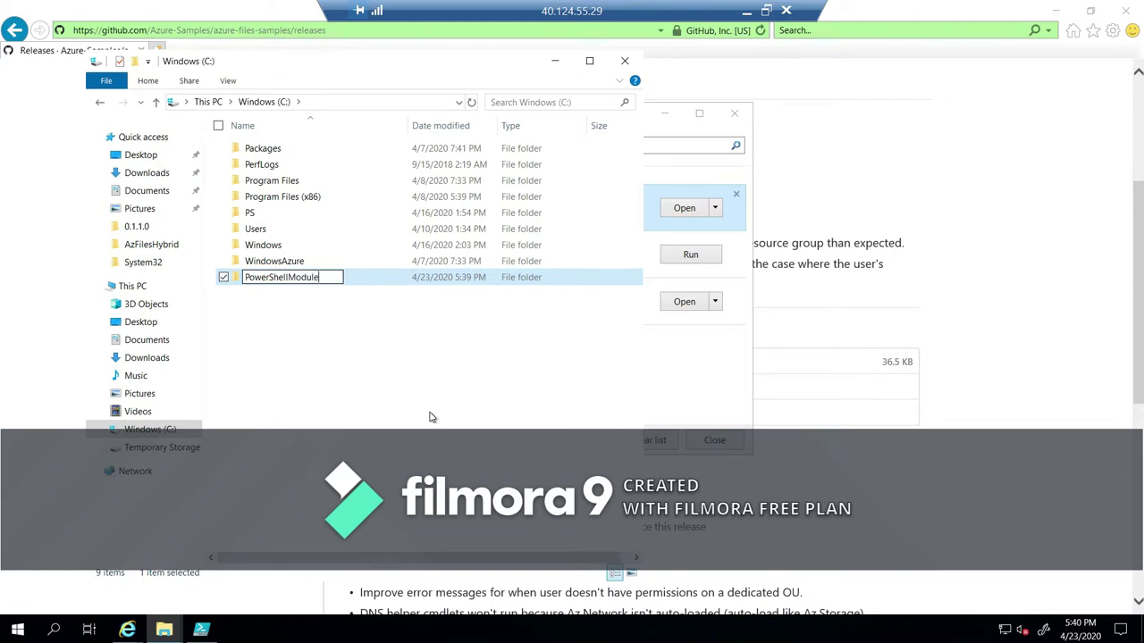
pyautogui.press('Return')
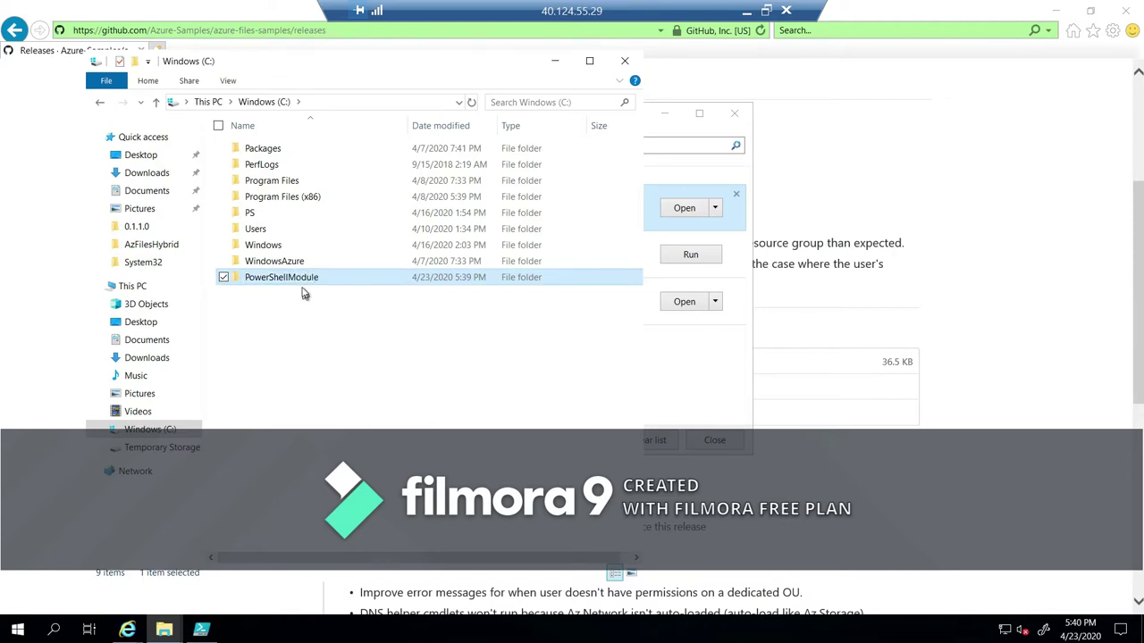
# Paste the three copied files into C:\PowerShellModule.
pyautogui.doubleClick(305, 281)
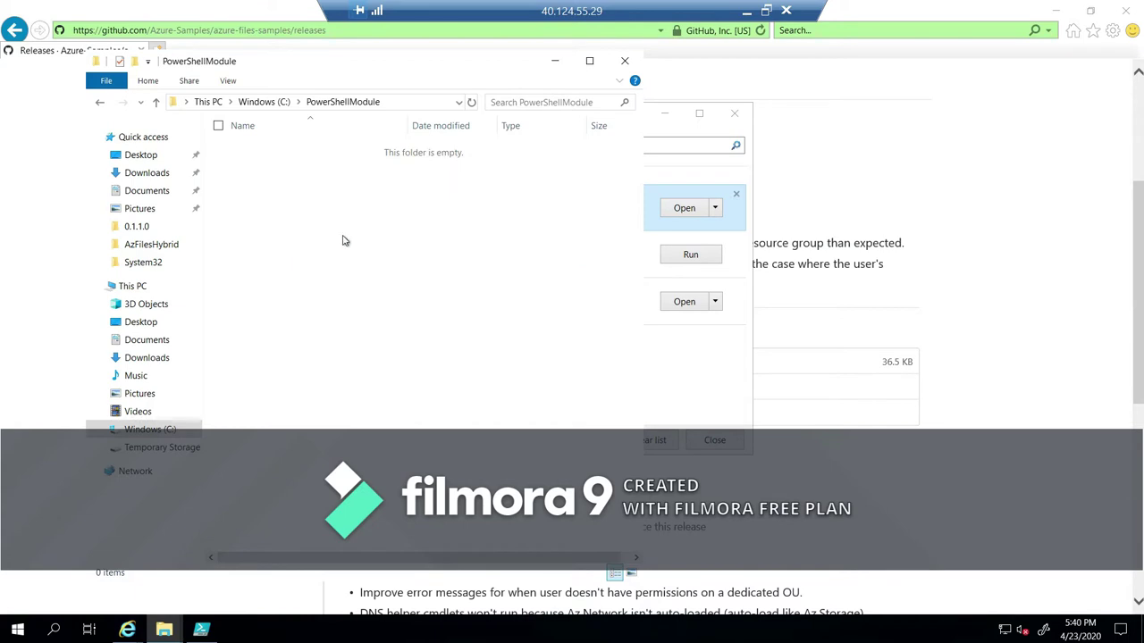
pyautogui.rightClick(342, 236)
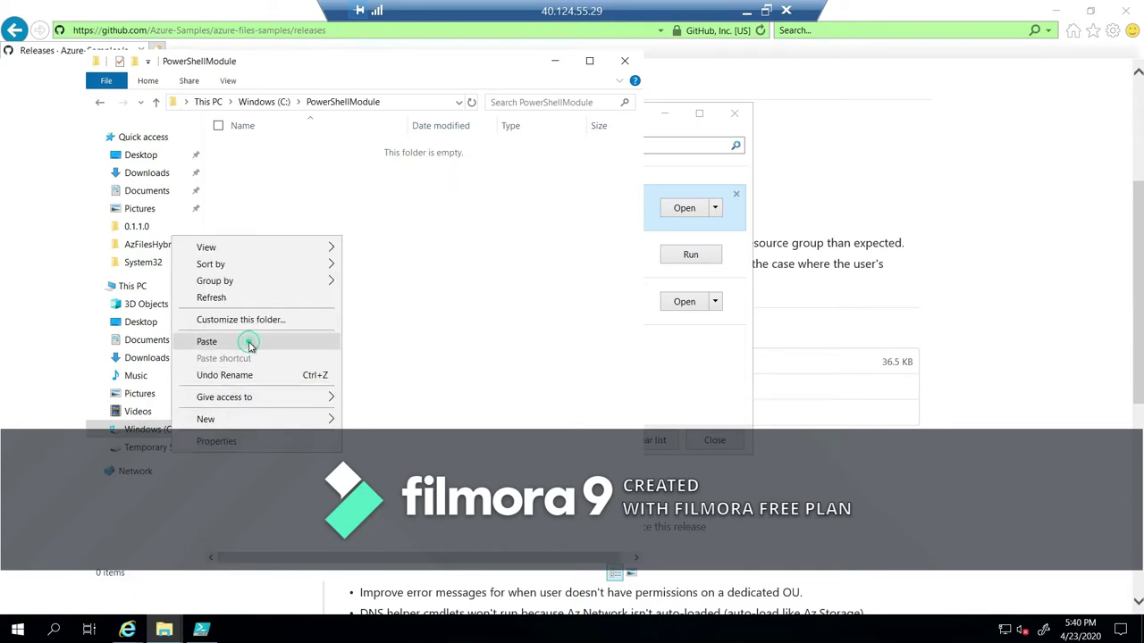
pyautogui.click(247, 342)
pyautogui.click(306, 234)
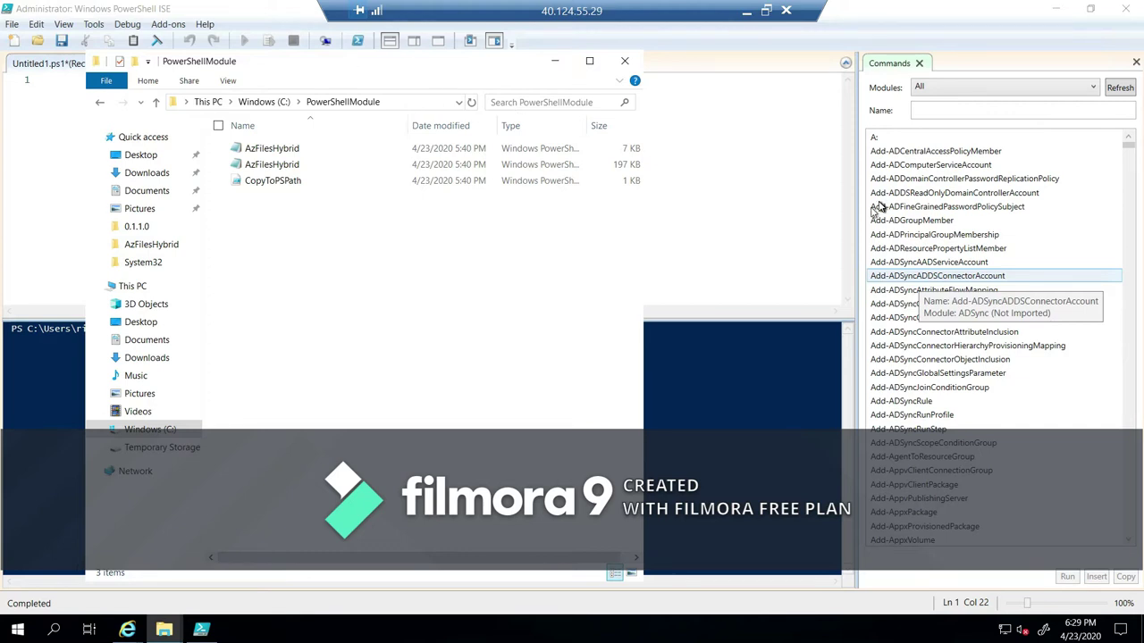
# Copy the '1.2 Domain join your storage account' PowerShell script from Microsoft Docs, allowing clipboard access.
pyautogui.moveTo(131, 630)
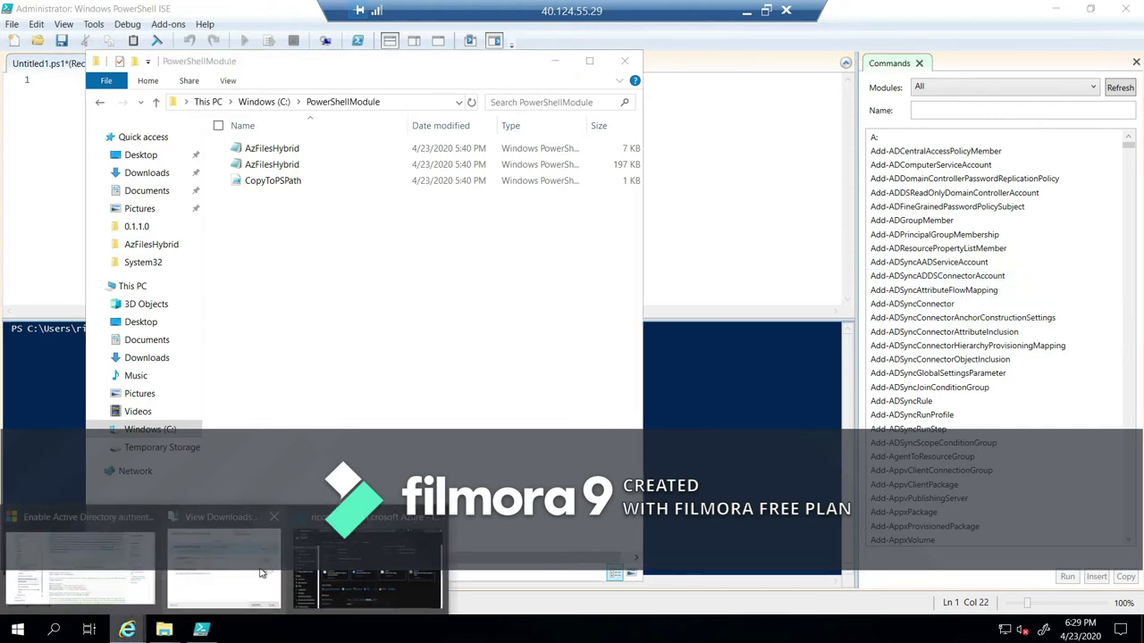
pyautogui.click(126, 558)
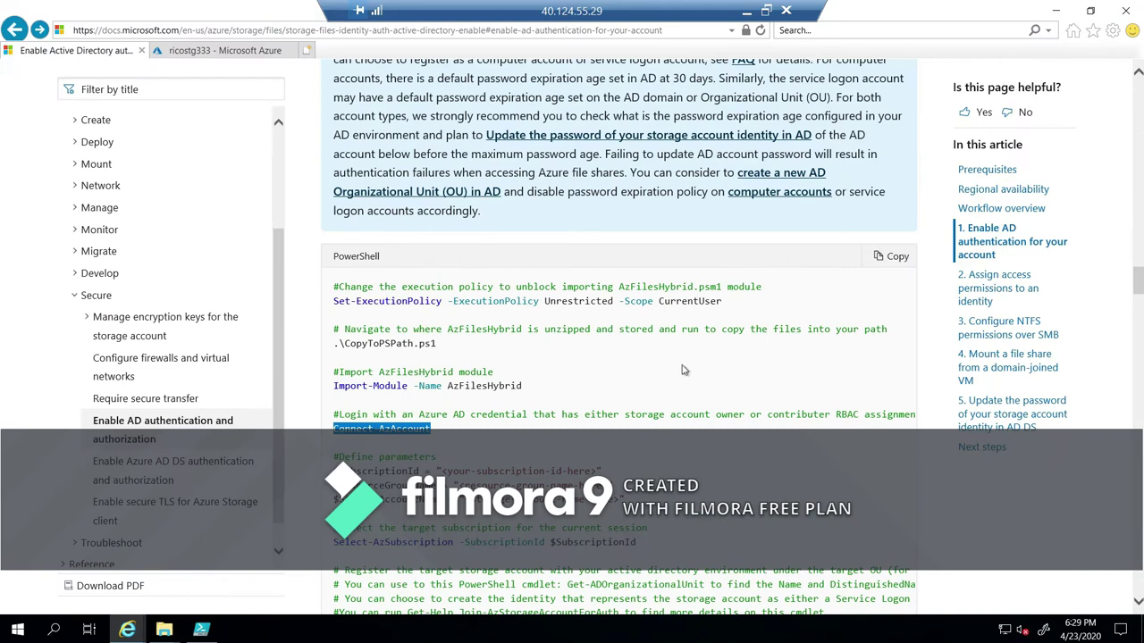
pyautogui.click(891, 257)
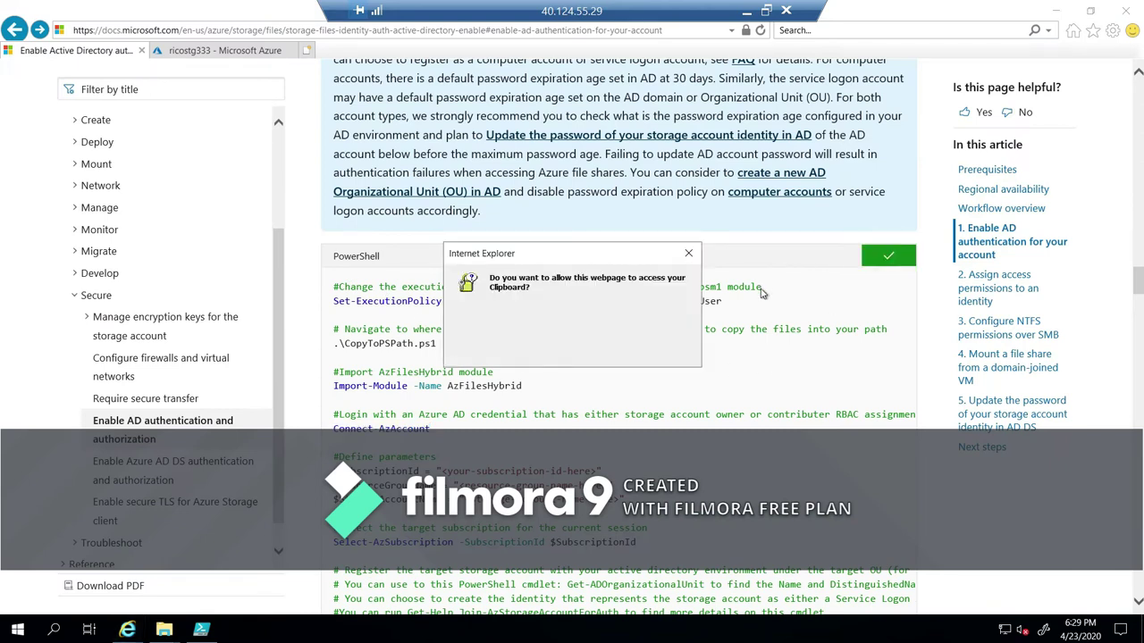
pyautogui.click(608, 350)
pyautogui.scroll(3, 593, 274)
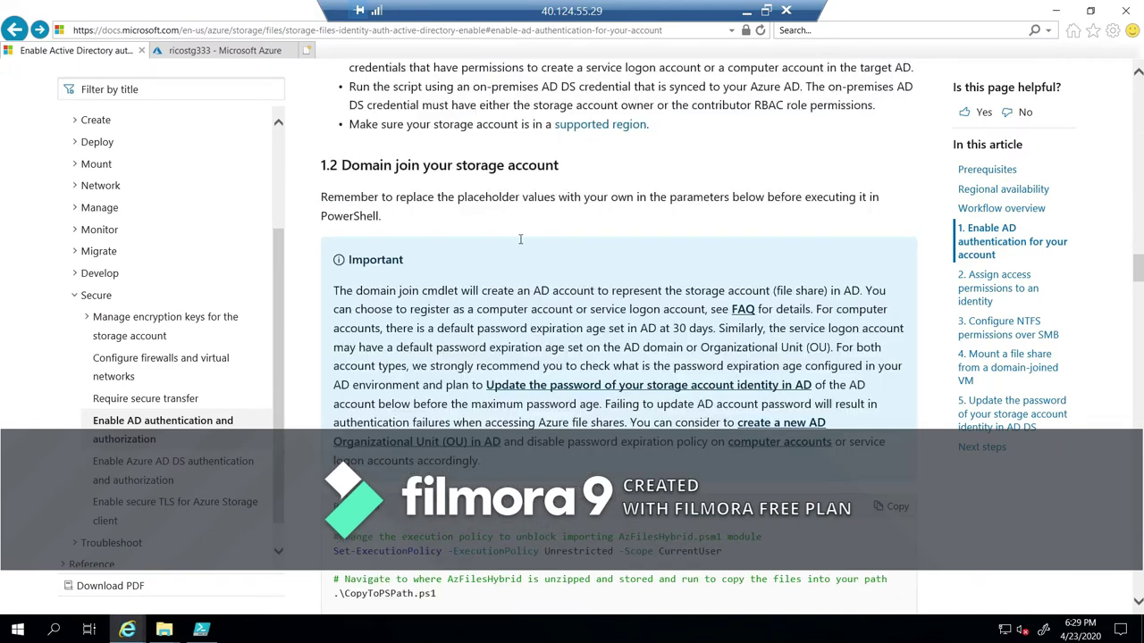
pyautogui.scroll(-5, 903, 429)
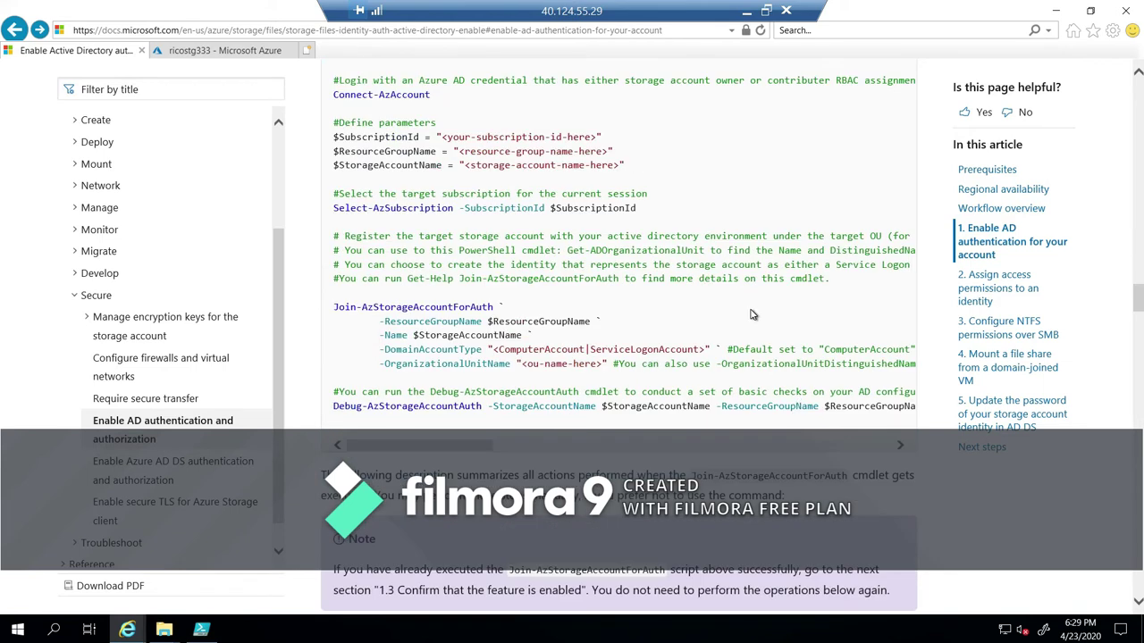
pyautogui.click(201, 629)
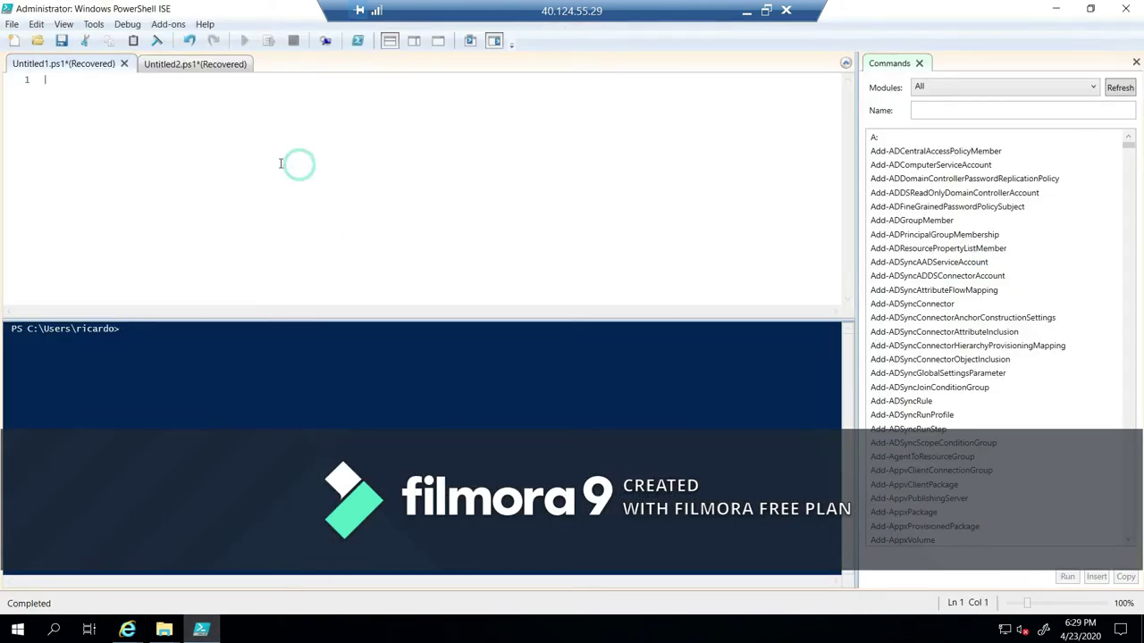
# Paste the domain-join script into the empty editor and copy the C:\PowerShellModule path.
pyautogui.hotkey('ctrl', 'v')
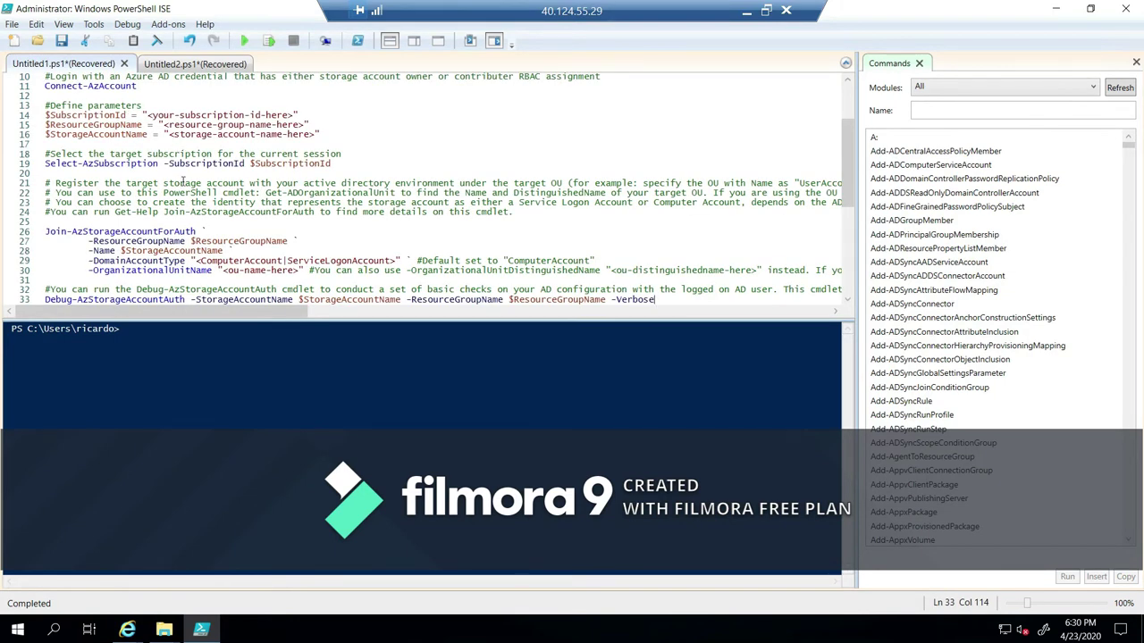
pyautogui.scroll(3, 183, 171)
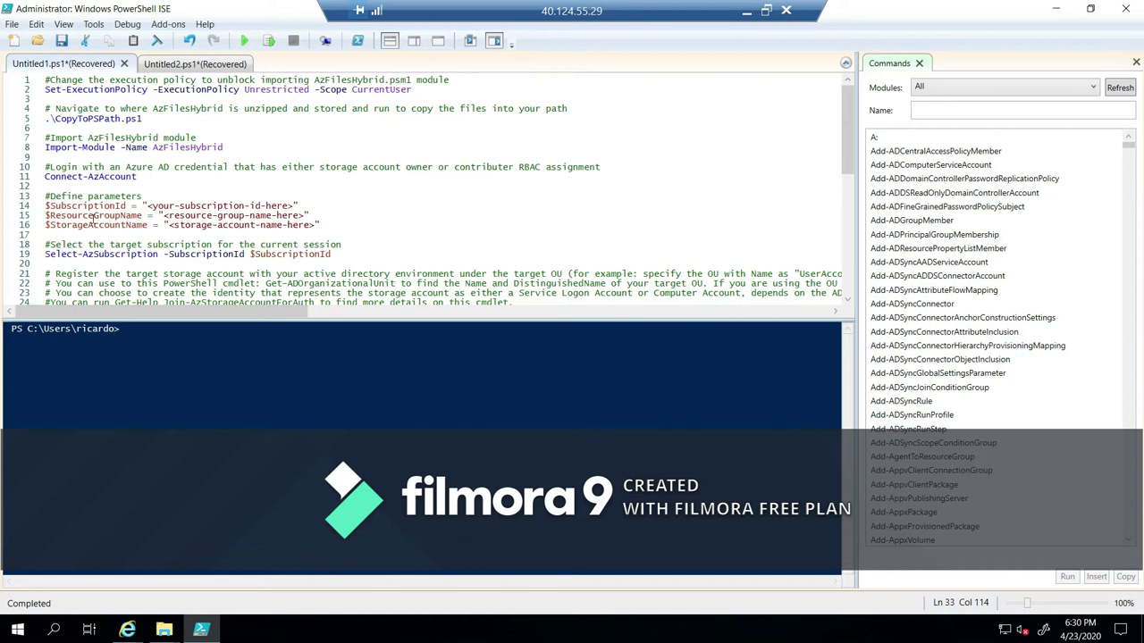
pyautogui.moveTo(168, 631)
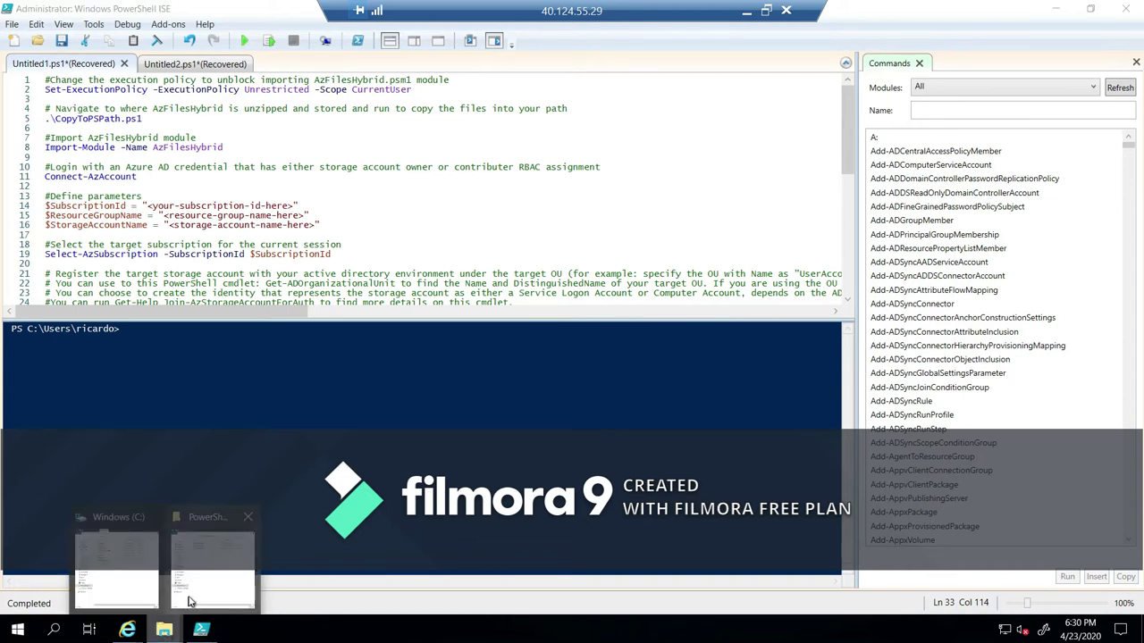
pyautogui.moveTo(199, 594)
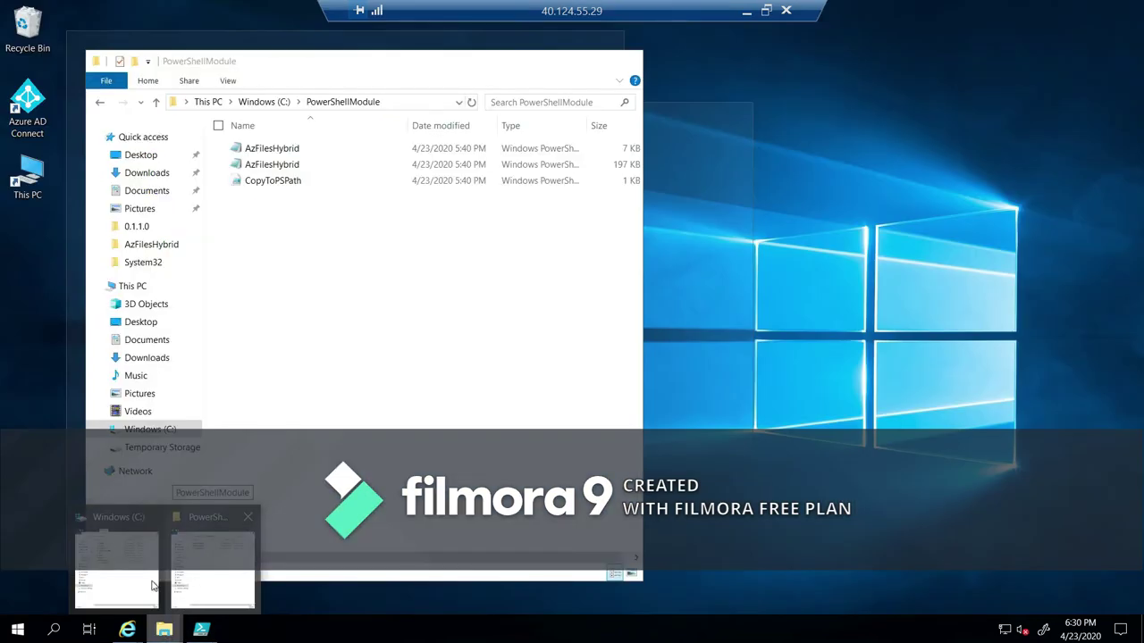
pyautogui.click(206, 573)
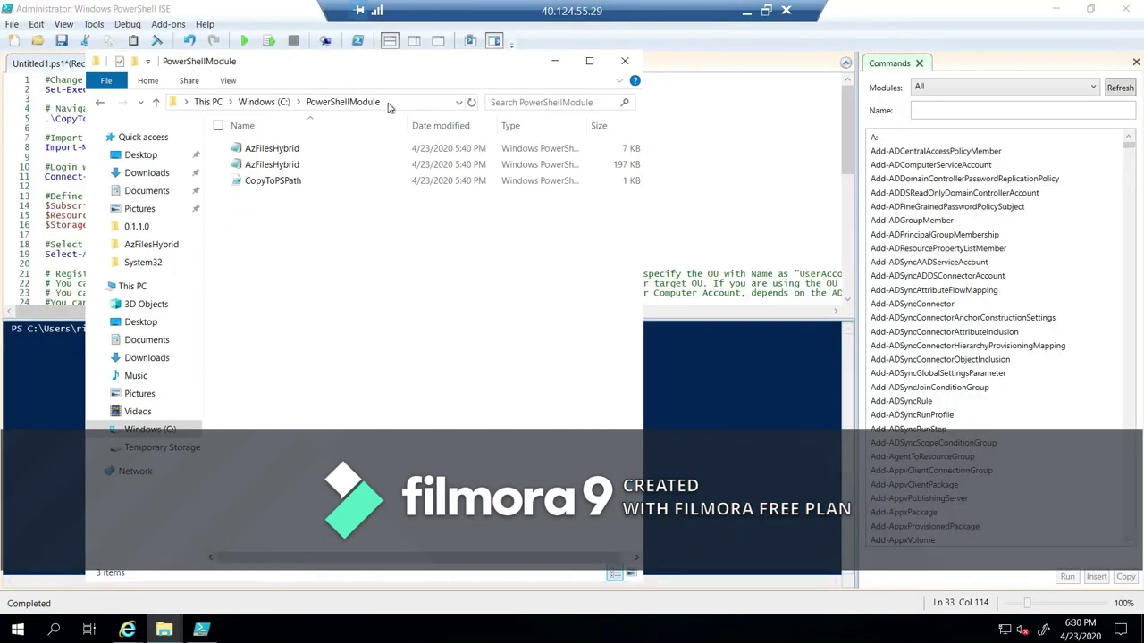
pyautogui.click(388, 106)
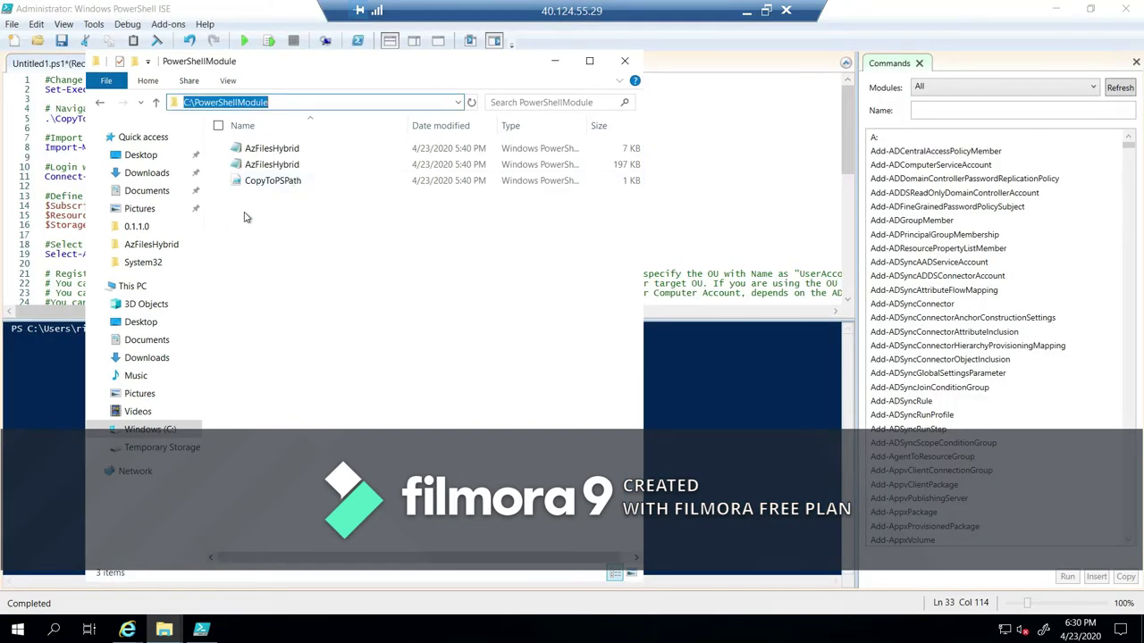
# Change the console to C:\PowerShellModule and comment out the Connect-AzAccount line.
pyautogui.click(41, 402)
pyautogui.write('cd')
pyautogui.hotkey('ctrl', 'v')
pyautogui.press('Return')
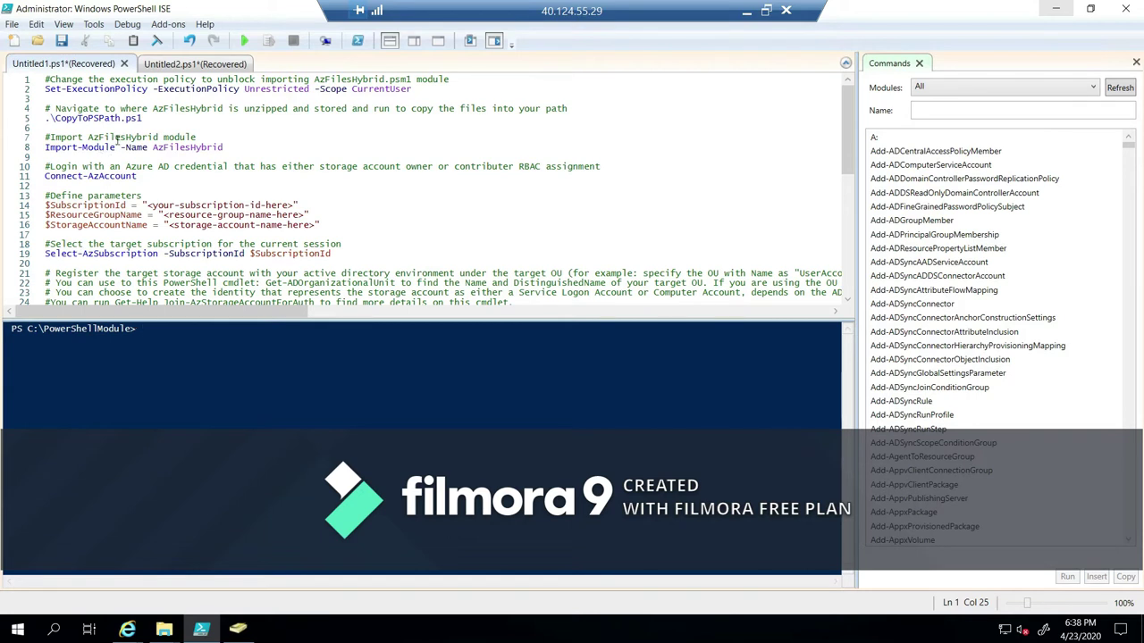
pyautogui.click(46, 176)
pyautogui.write('#')
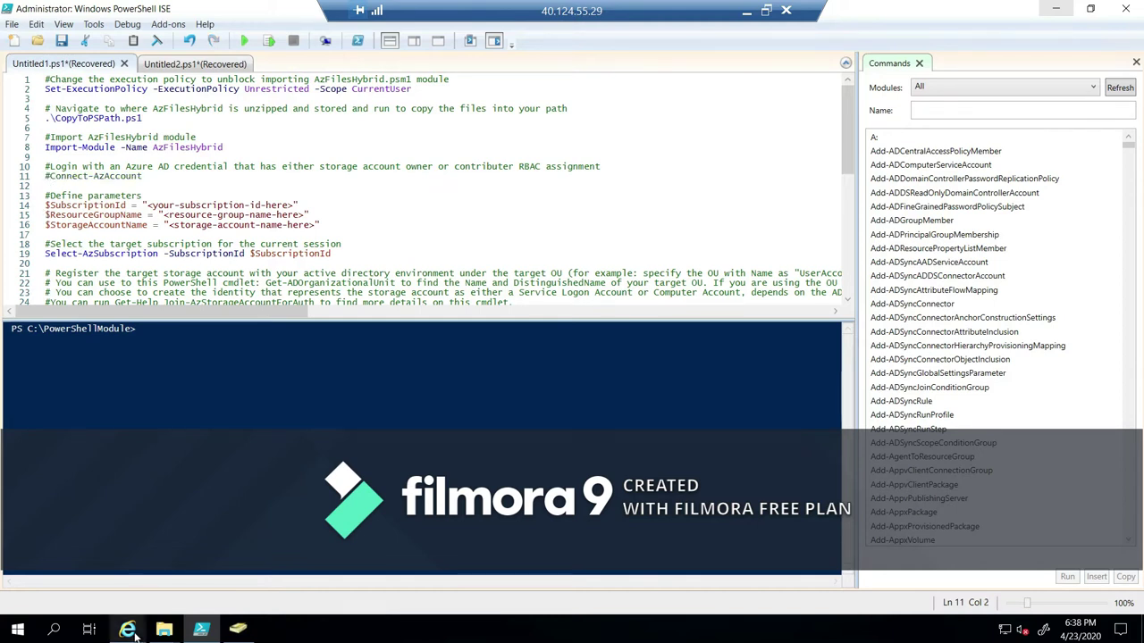
# Replace the line-14 subscription ID placeholder with the portal's subscription ID.
pyautogui.moveTo(127, 629)
pyautogui.click(363, 575)
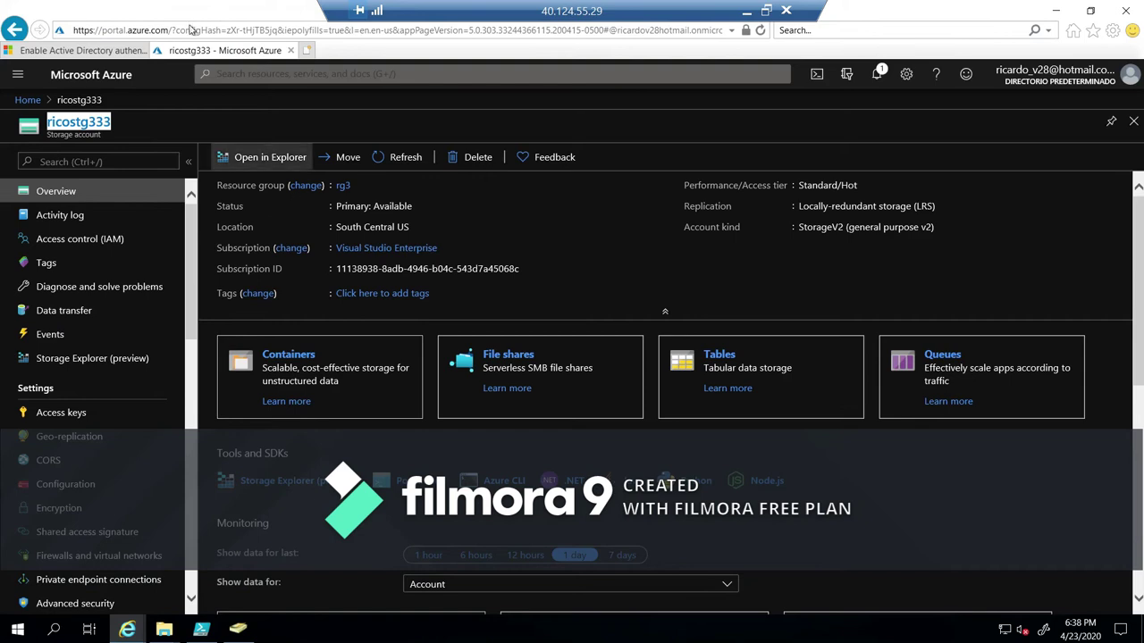
pyautogui.moveTo(199, 18); pyautogui.dragTo(562, 23)
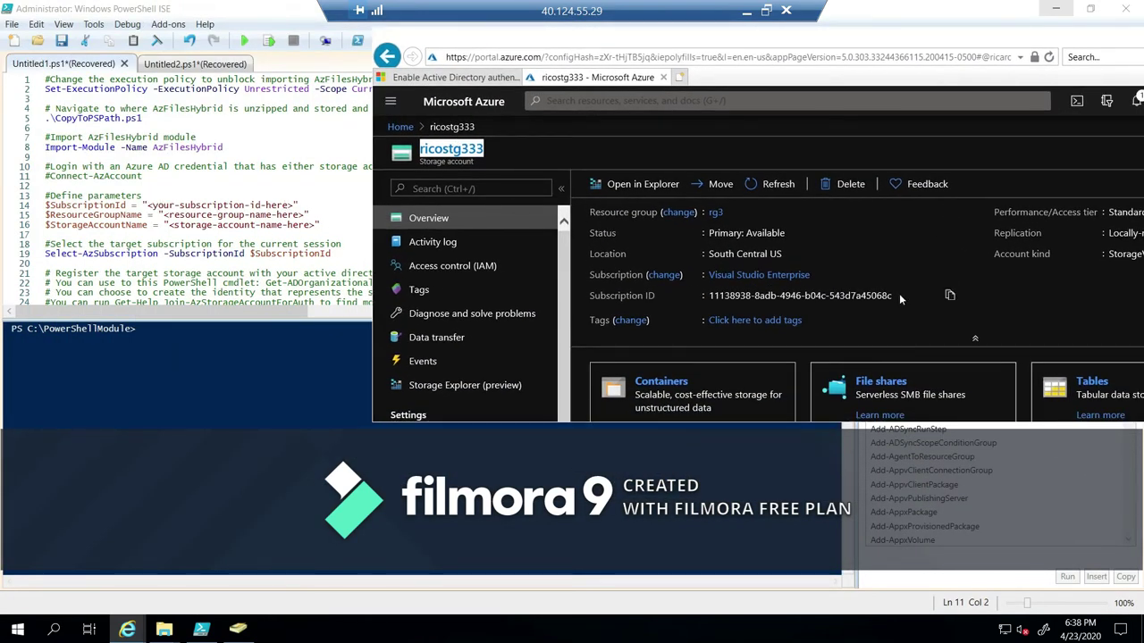
pyautogui.click(950, 295)
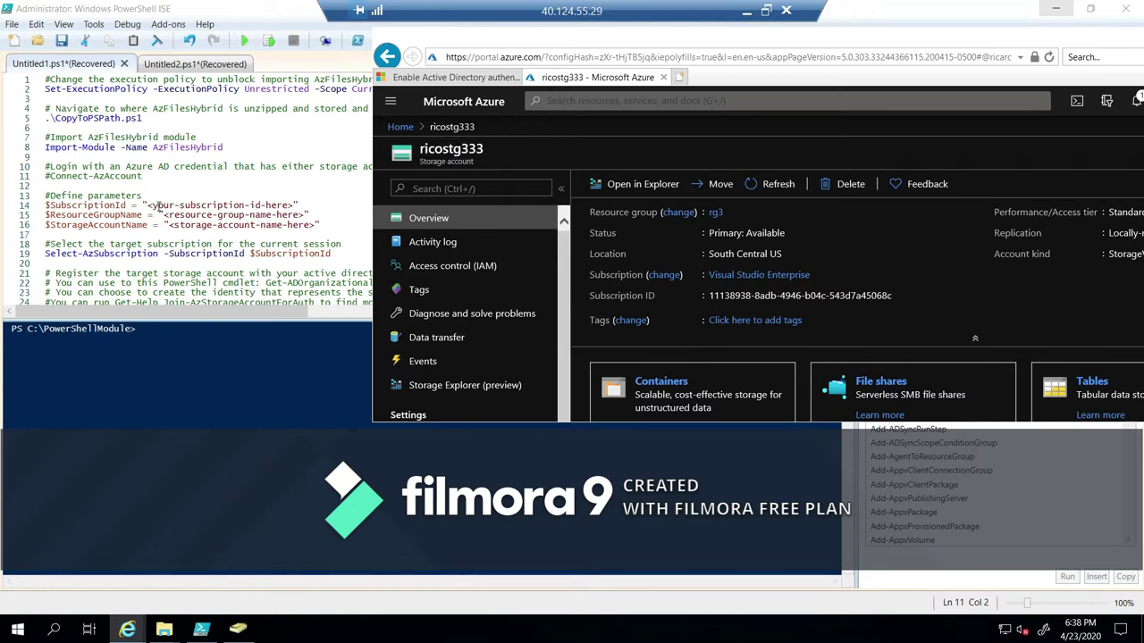
pyautogui.click(148, 204)
pyautogui.moveTo(148, 205); pyautogui.dragTo(290, 205)
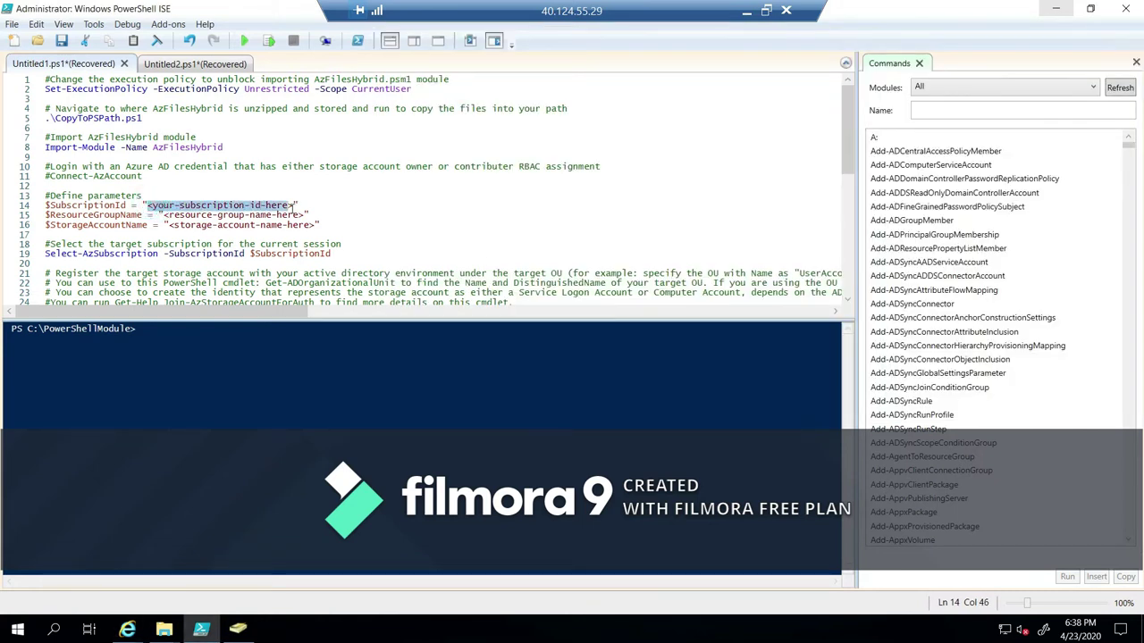
pyautogui.hotkey('ctrl', 'v')
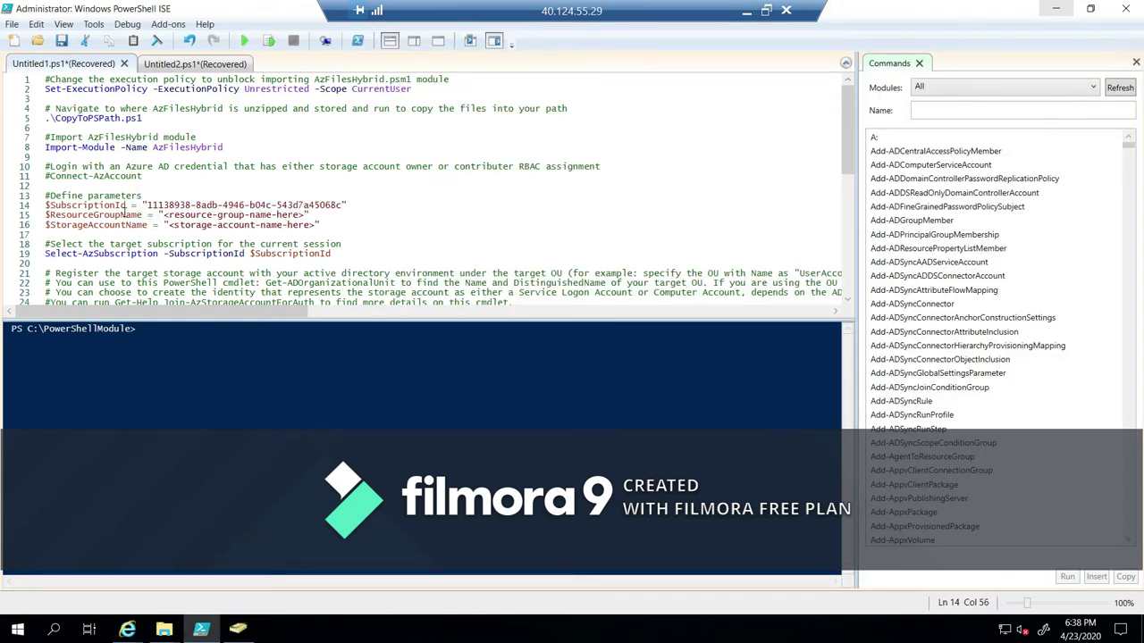
# Replace the resource group placeholder on line 15 with rg3.
pyautogui.moveTo(127, 629)
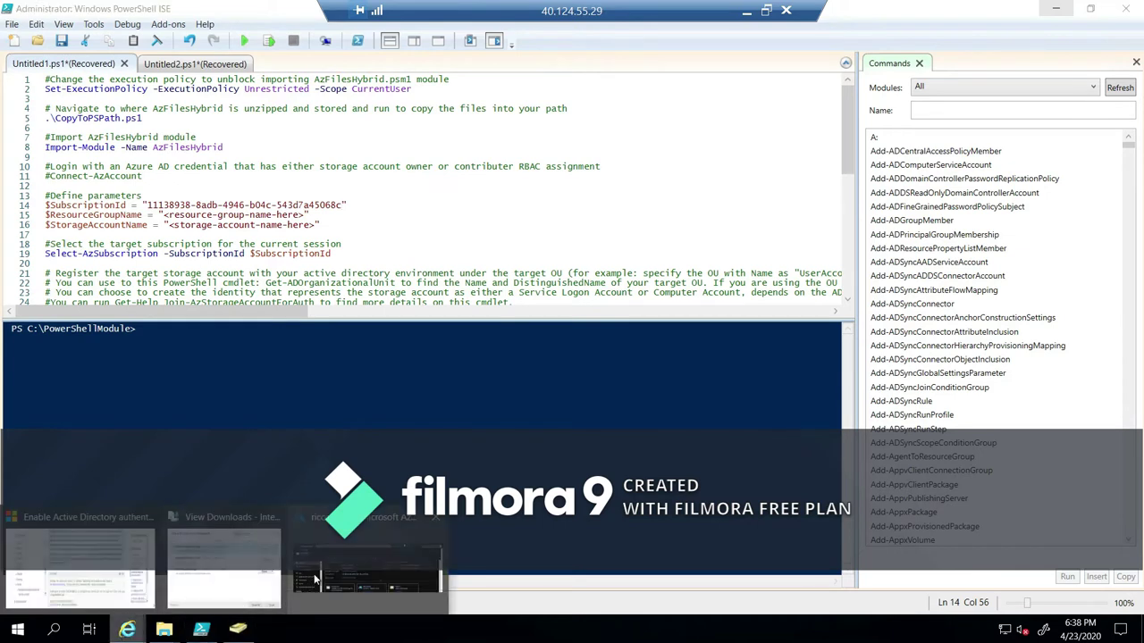
pyautogui.click(315, 581)
pyautogui.click(950, 211)
pyautogui.click(164, 214)
pyautogui.moveTo(163, 215); pyautogui.dragTo(306, 214)
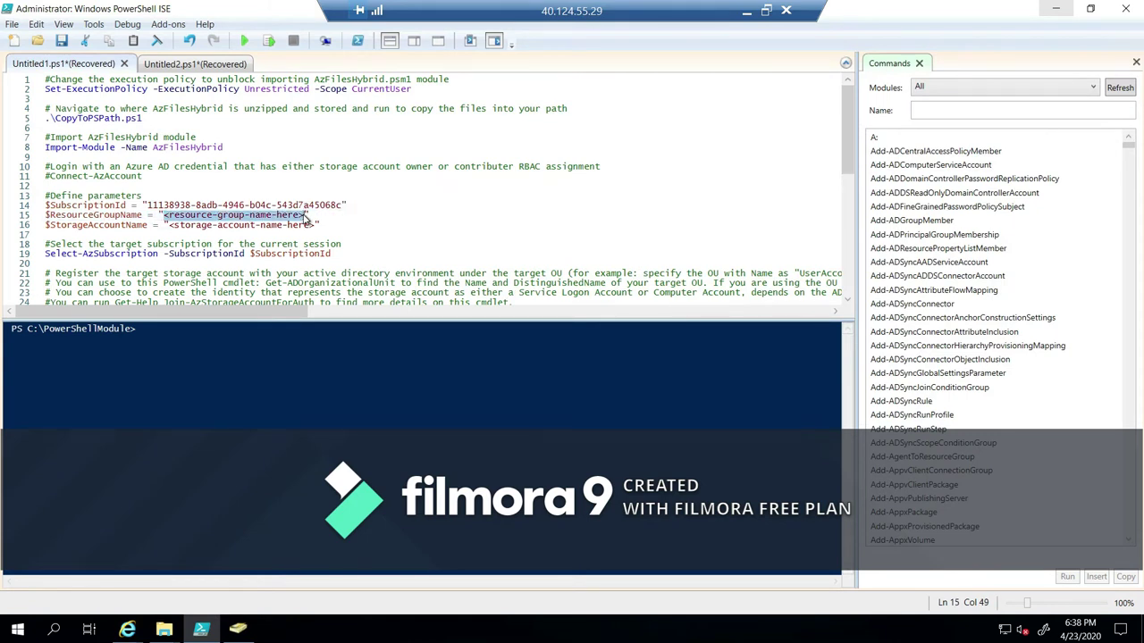
pyautogui.hotkey('ctrl', 'v')
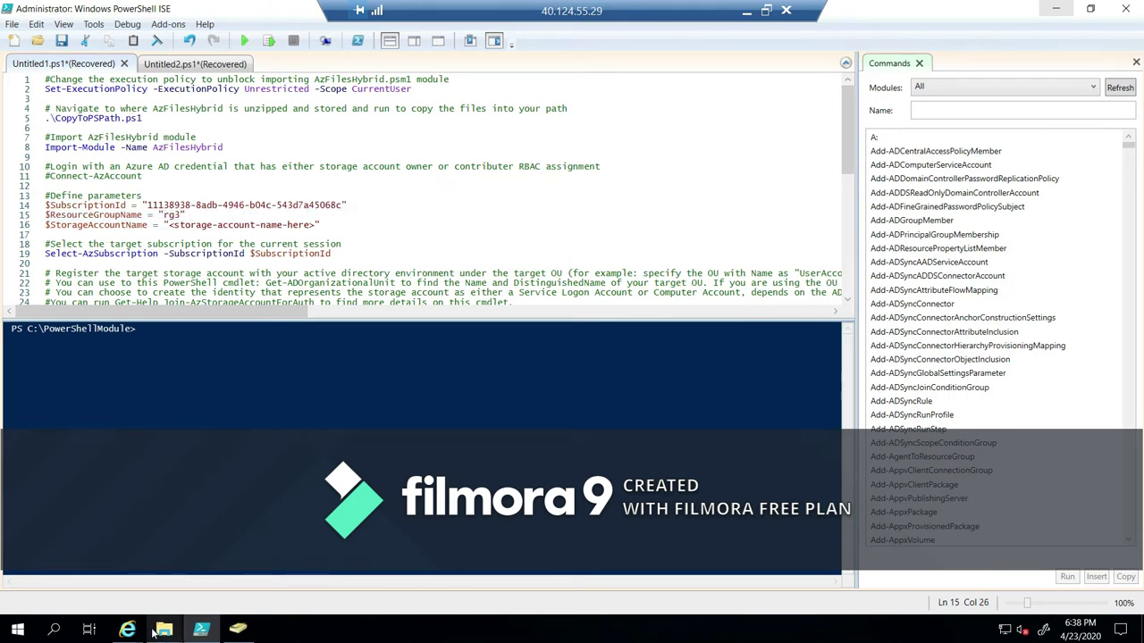
# Replace the storage account name placeholder on line 16 with ricostg333.
pyautogui.moveTo(127, 630)
pyautogui.click(344, 579)
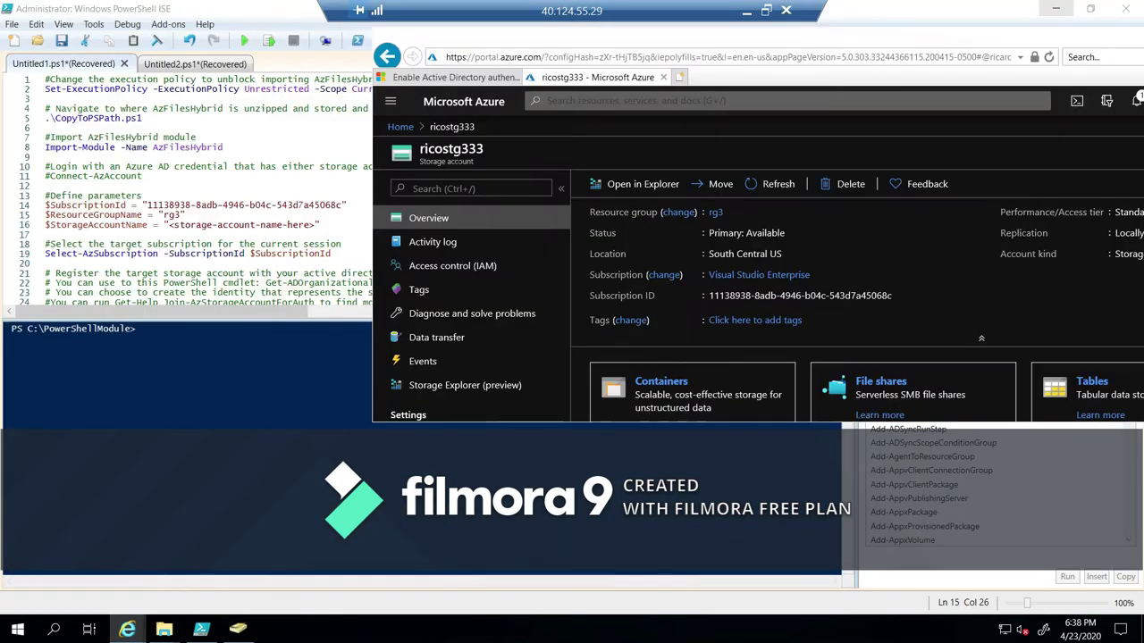
pyautogui.doubleClick(476, 152)
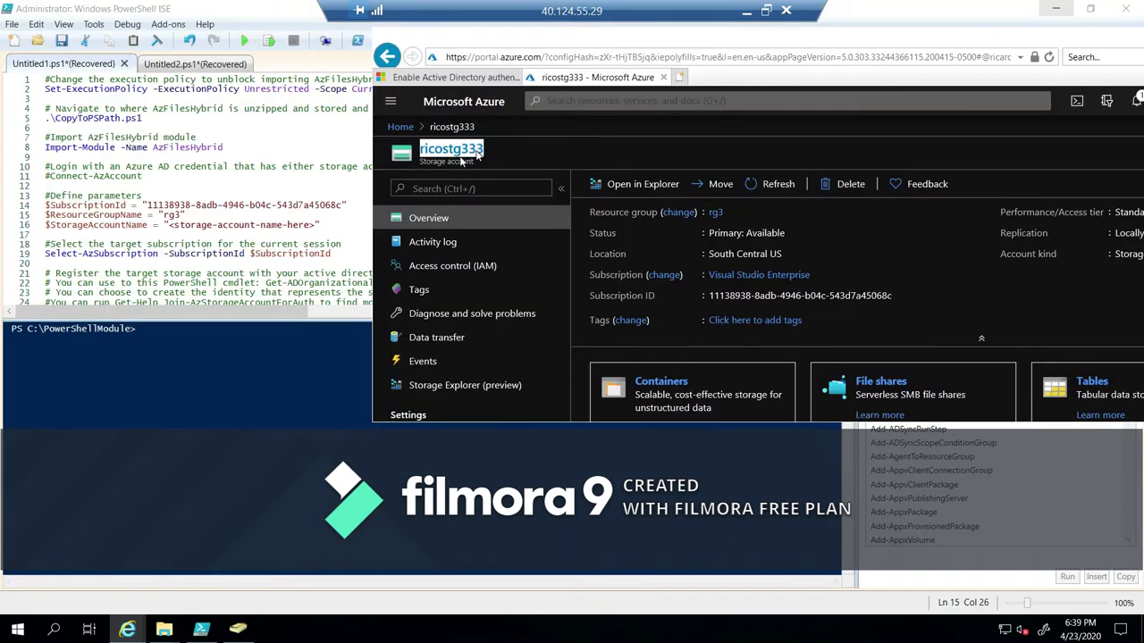
pyautogui.click(198, 226)
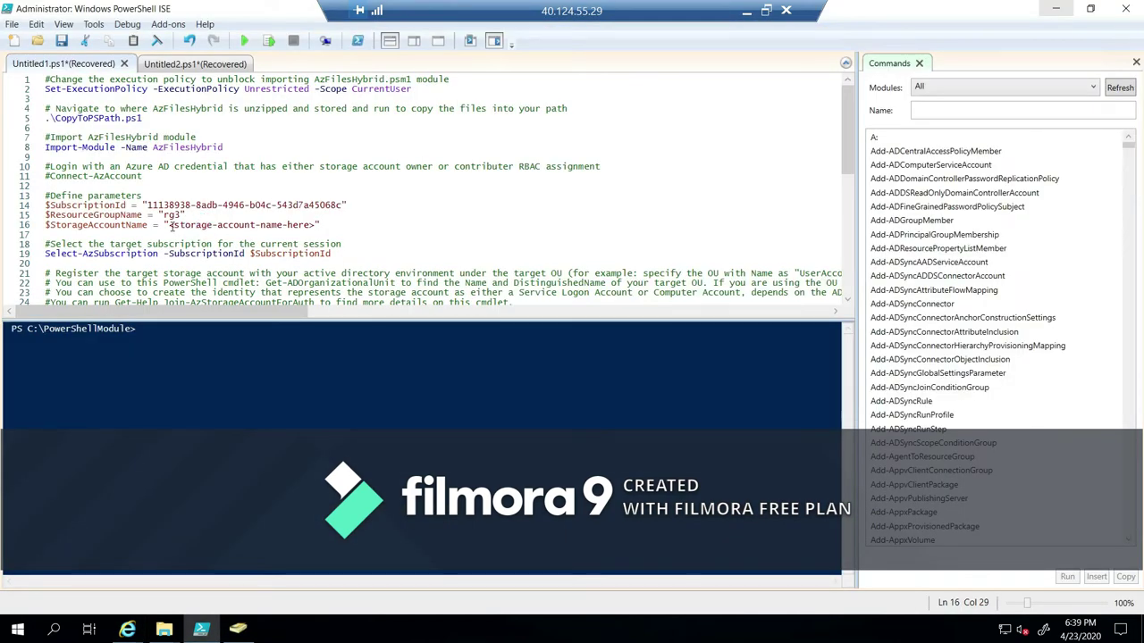
pyautogui.moveTo(170, 225); pyautogui.dragTo(313, 229)
pyautogui.hotkey('ctrl', 'v')
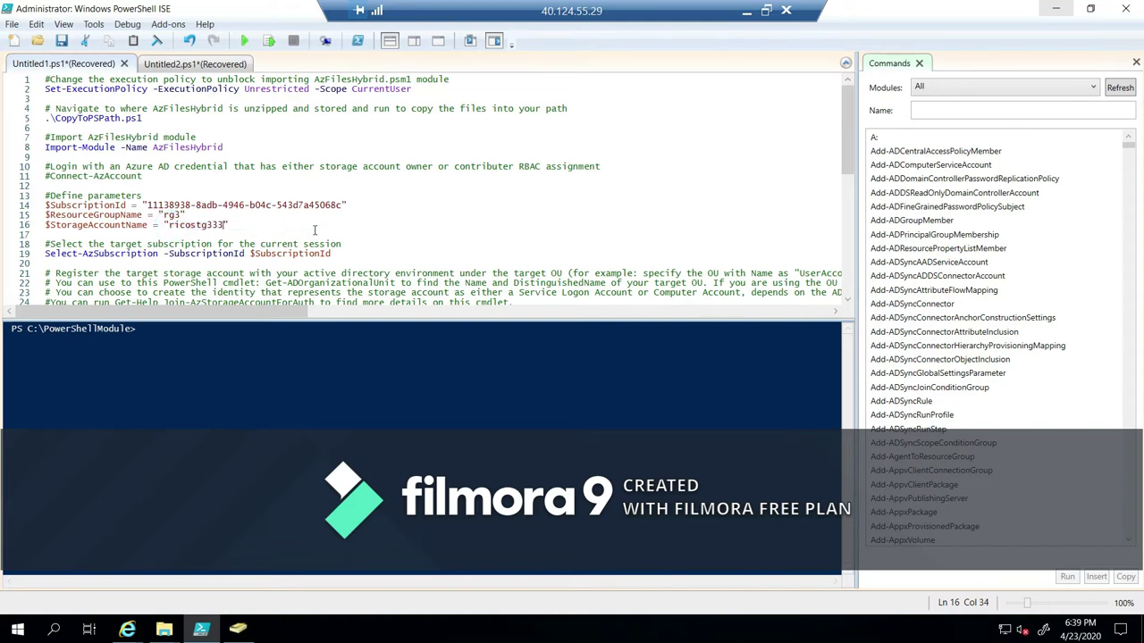
pyautogui.click(157, 252)
pyautogui.scroll(-2, 168, 253)
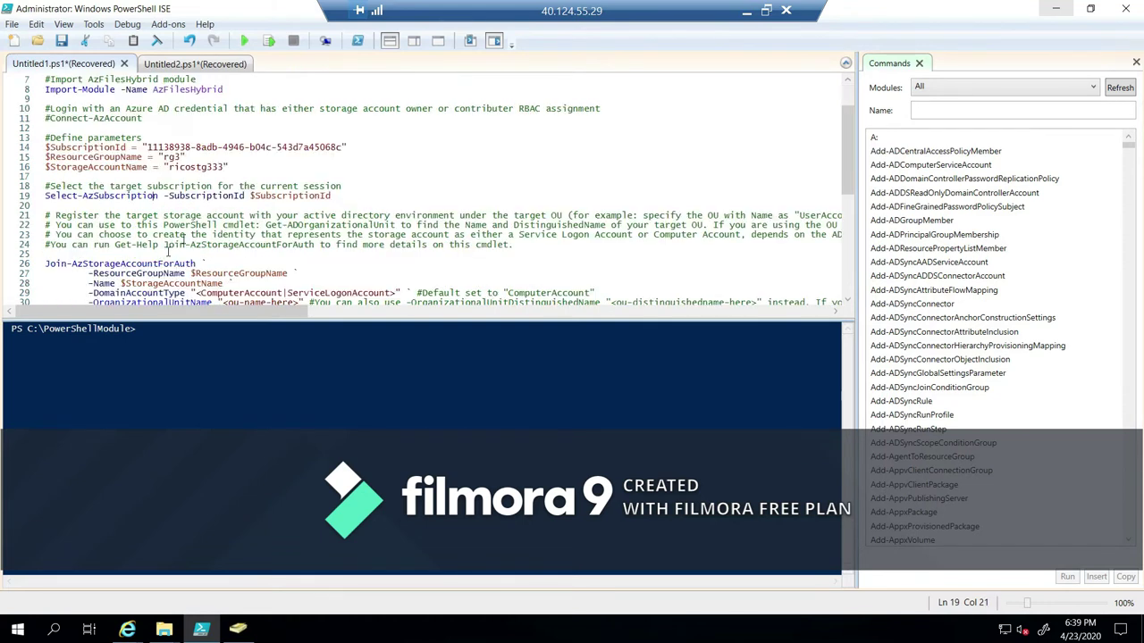
pyautogui.moveTo(849, 148); pyautogui.dragTo(846, 205)
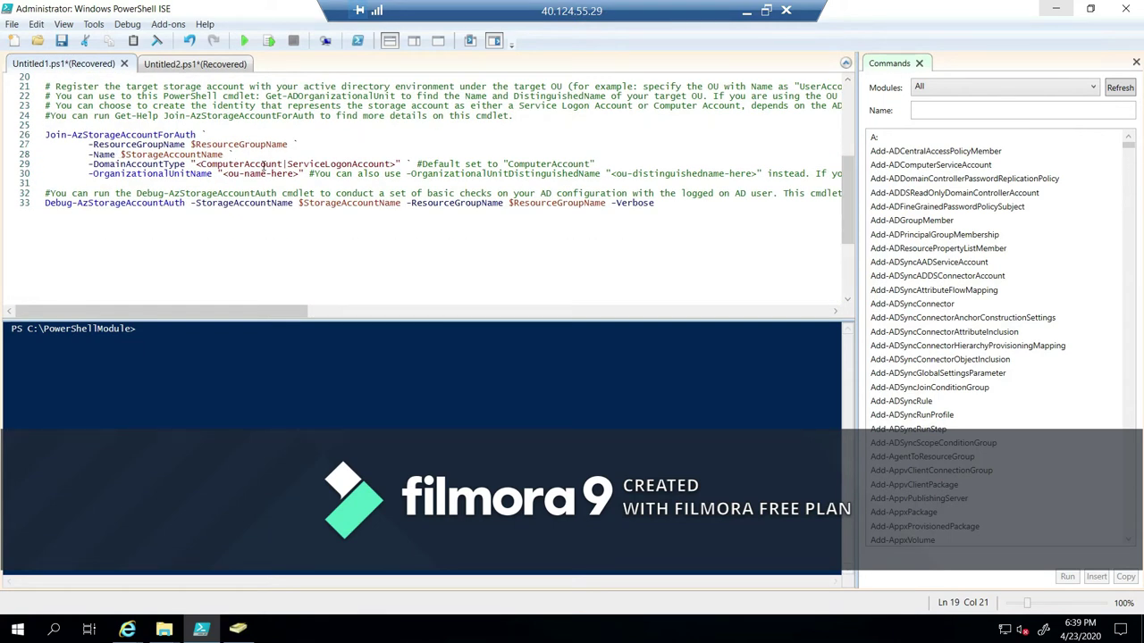
# Set -DomainAccountType to "ComputerAccount", removing the alternative and default-value comment.
pyautogui.click(208, 159)
pyautogui.press('BackSpace')
pyautogui.click(280, 163)
pyautogui.press('Delete')
pyautogui.press('Delete')
pyautogui.press('Delete')
pyautogui.press('Delete')
pyautogui.press('Delete')
pyautogui.press('Delete')
pyautogui.press('Delete')
pyautogui.press('Delete')
pyautogui.press('Delete')
pyautogui.press('Delete')
pyautogui.press('Delete')
pyautogui.press('Delete')
pyautogui.press('Delete')
pyautogui.press('Delete')
pyautogui.press('Delete')
pyautogui.press('Delete')
pyautogui.press('Delete')
pyautogui.press('Delete')
pyautogui.press('Delete')
pyautogui.press('Delete')
pyautogui.press('Delete')
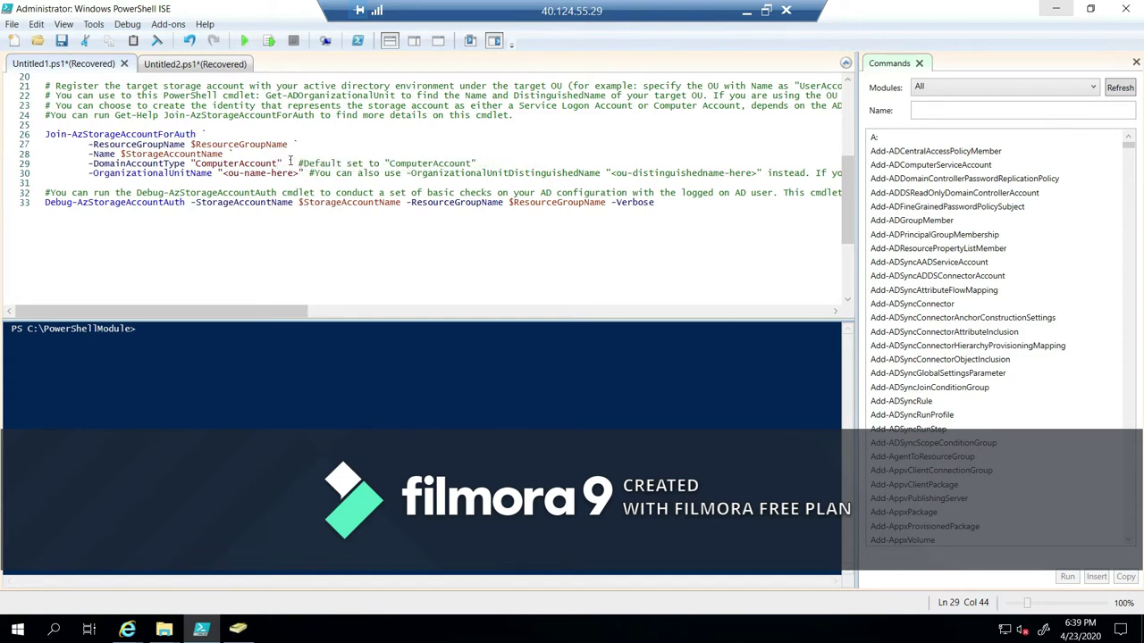
pyautogui.moveTo(299, 163); pyautogui.dragTo(479, 163)
pyautogui.press('Delete')
pyautogui.press('Delete')
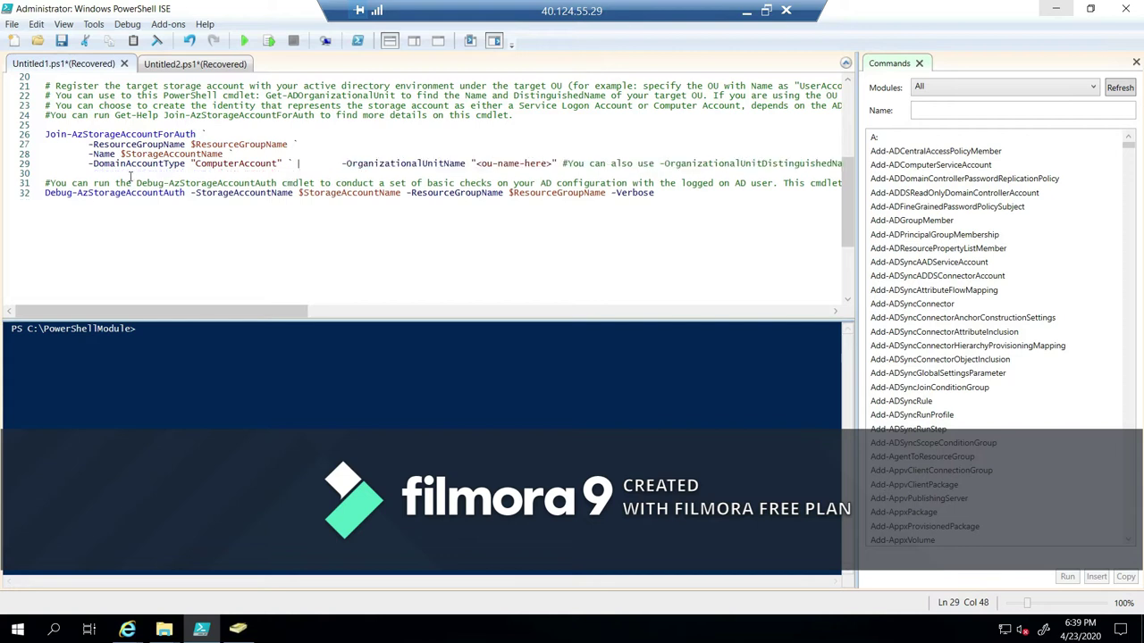
pyautogui.press('Return')
pyautogui.press('Delete')
pyautogui.press('Delete')
pyautogui.press('Delete')
pyautogui.press('Delete')
pyautogui.press('Delete')
pyautogui.press('Delete')
pyautogui.press('Delete')
pyautogui.press('Delete')
pyautogui.click(309, 162)
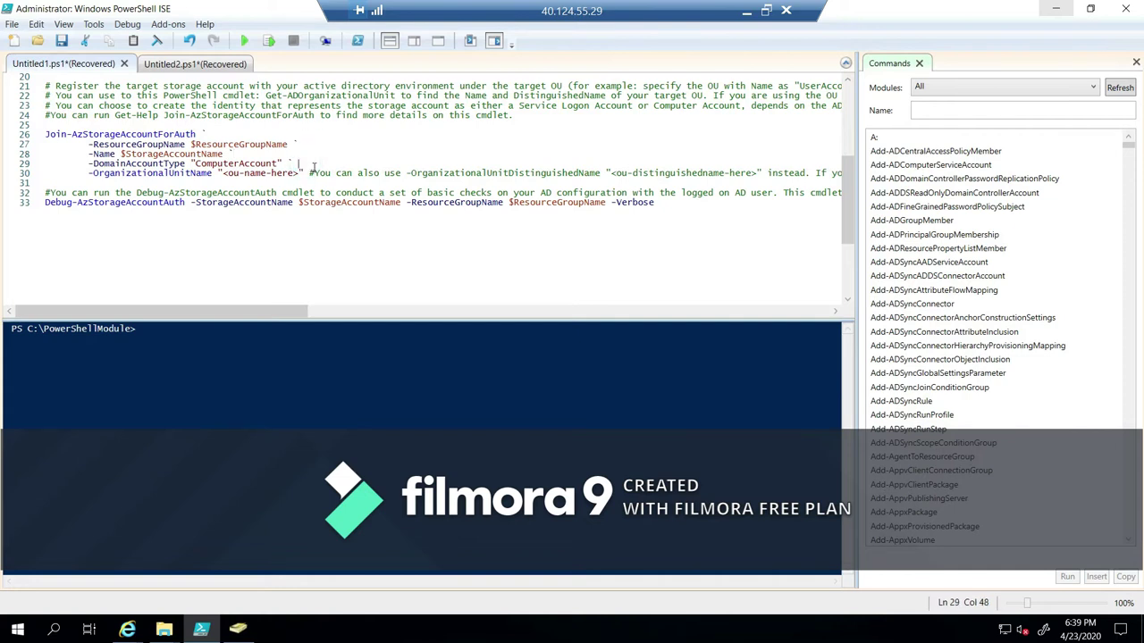
# Set -OrganizationalUnitName to "useraccounts".
pyautogui.click(230, 175)
pyautogui.click(238, 630)
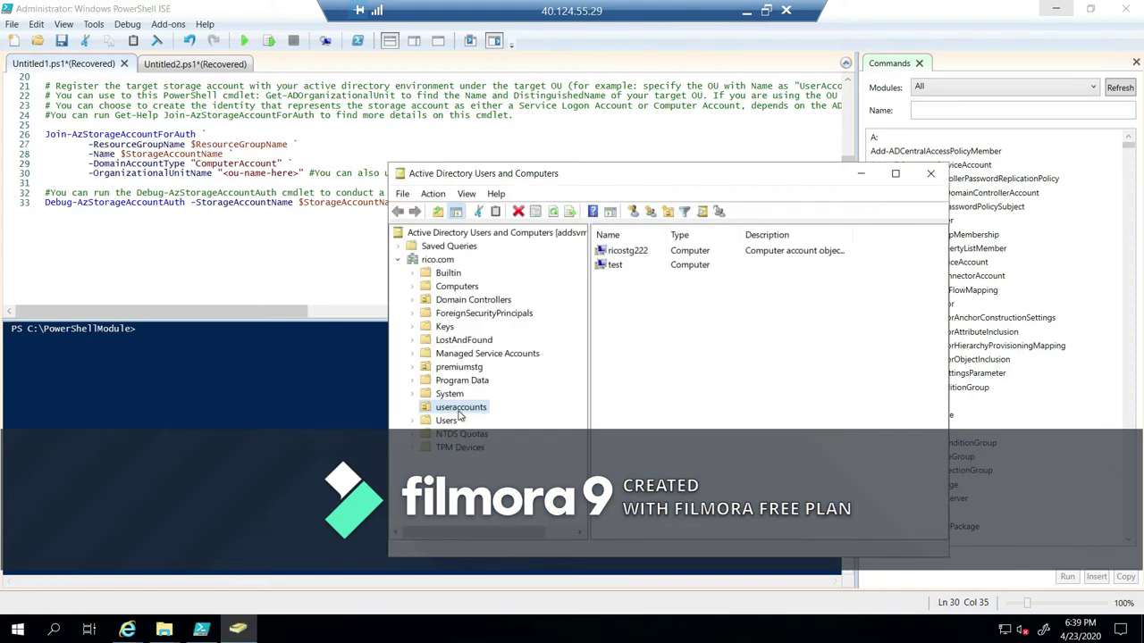
pyautogui.click(267, 175)
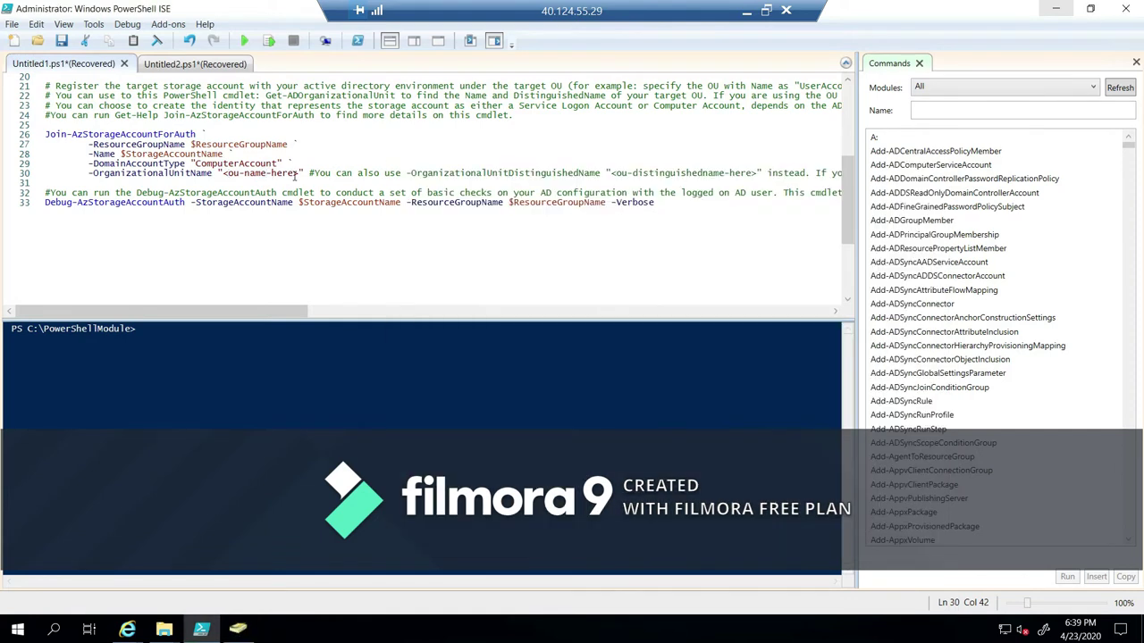
pyautogui.moveTo(299, 174); pyautogui.dragTo(227, 179)
pyautogui.write('useraccou')
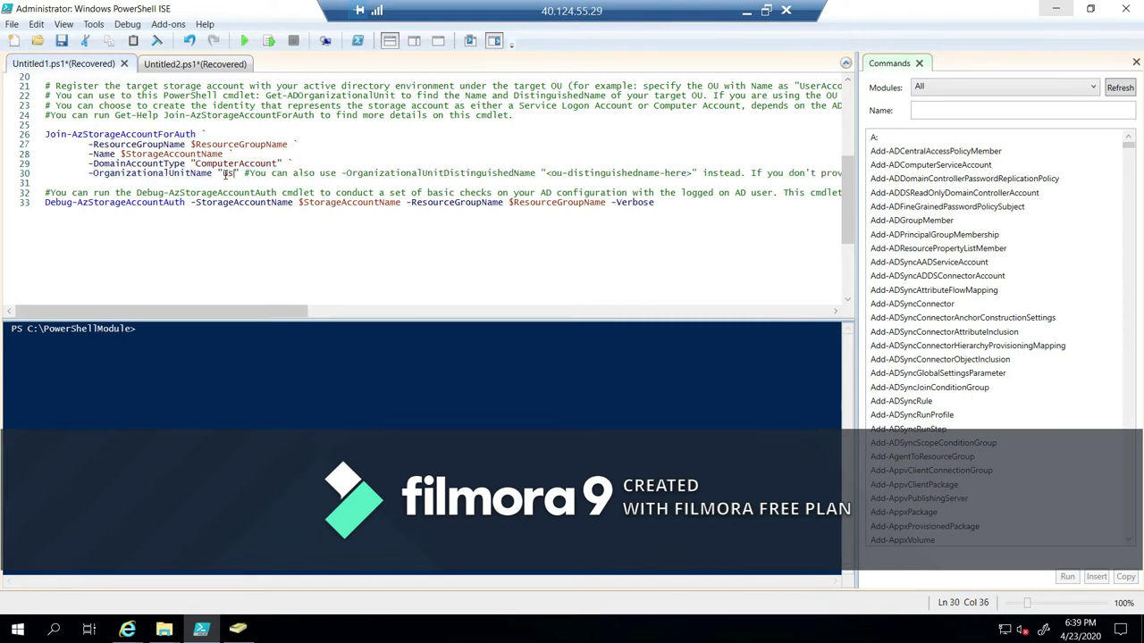
pyautogui.write('nts')
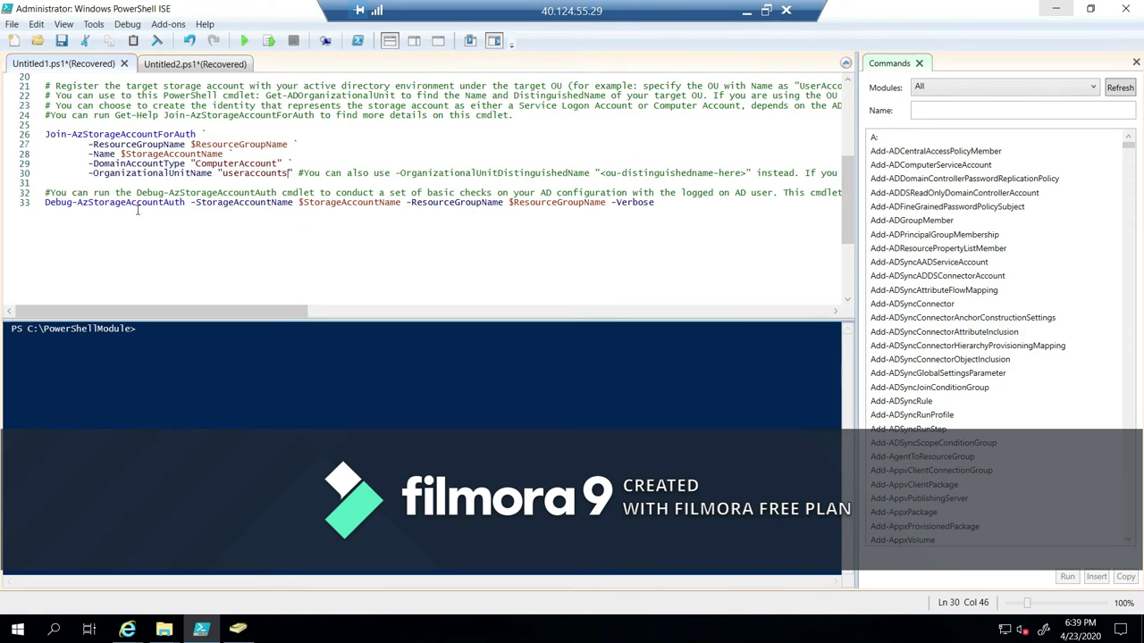
# Comment out the Debug-AzStorageAccountAuth line.
pyautogui.click(46, 194)
pyautogui.write('#')
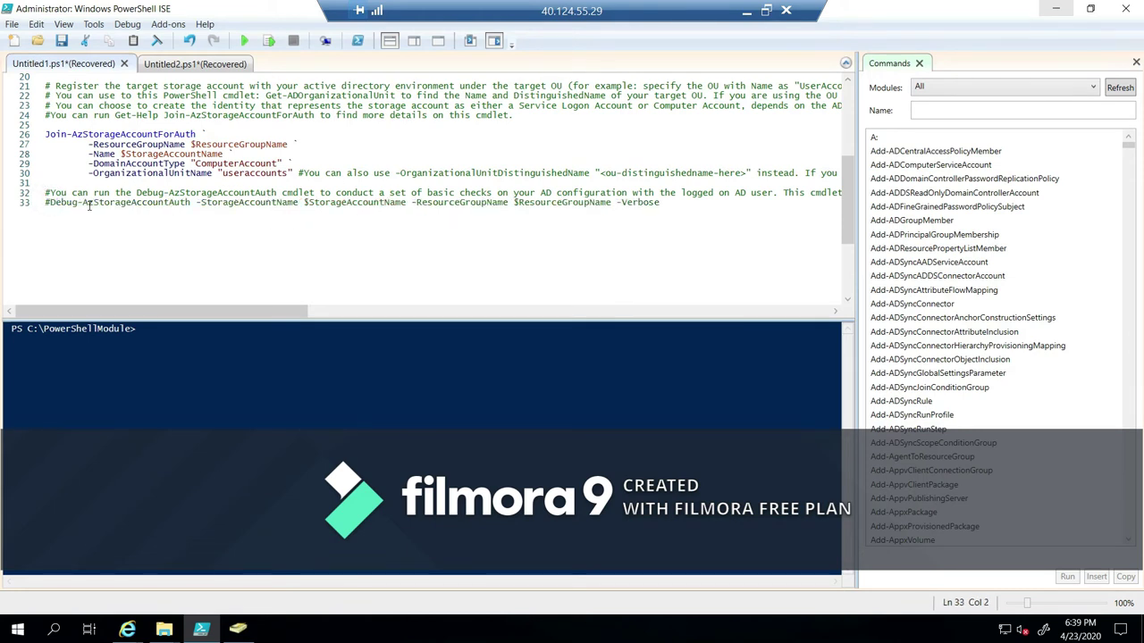
pyautogui.scroll(2, 242, 169)
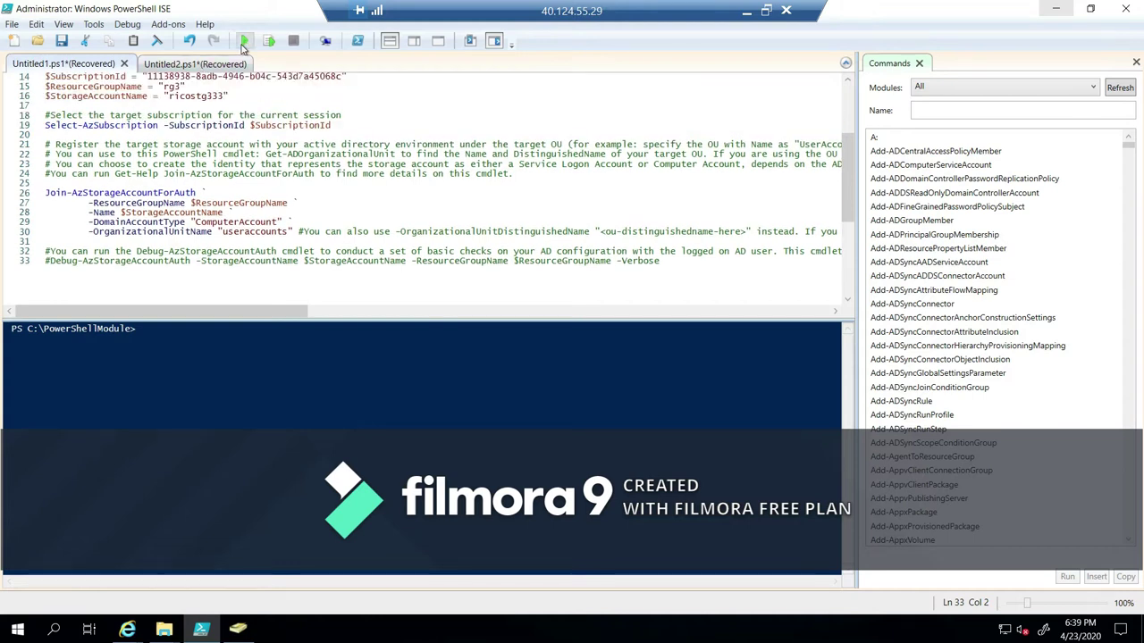
# Run the script with Yes to All and Run once, then review ricostg333's output.
pyautogui.click(241, 43)
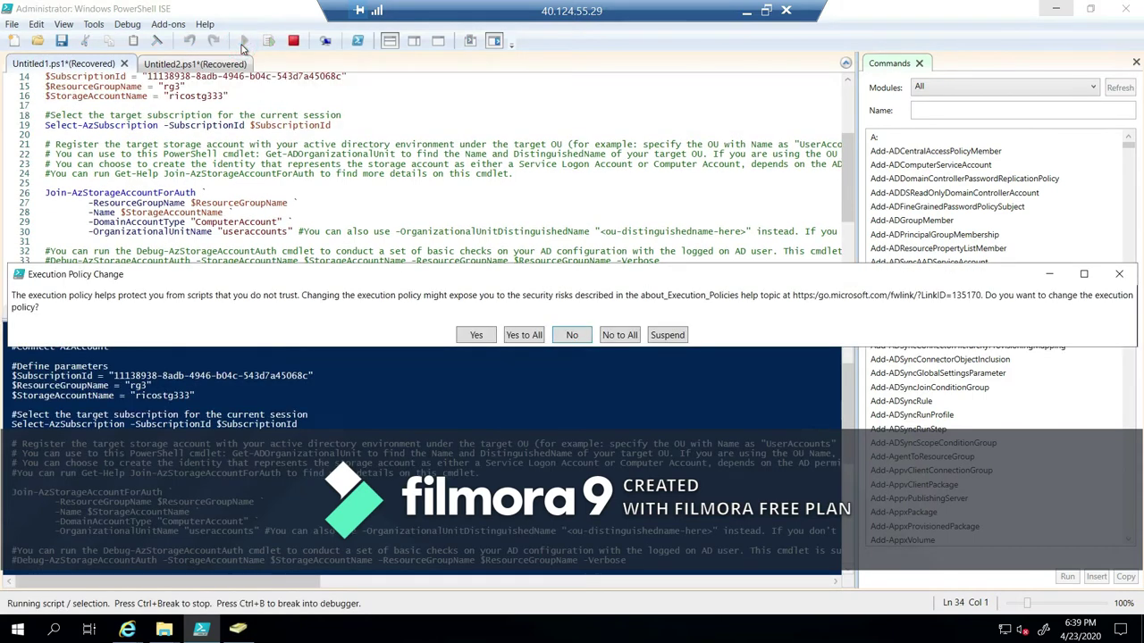
pyautogui.click(519, 335)
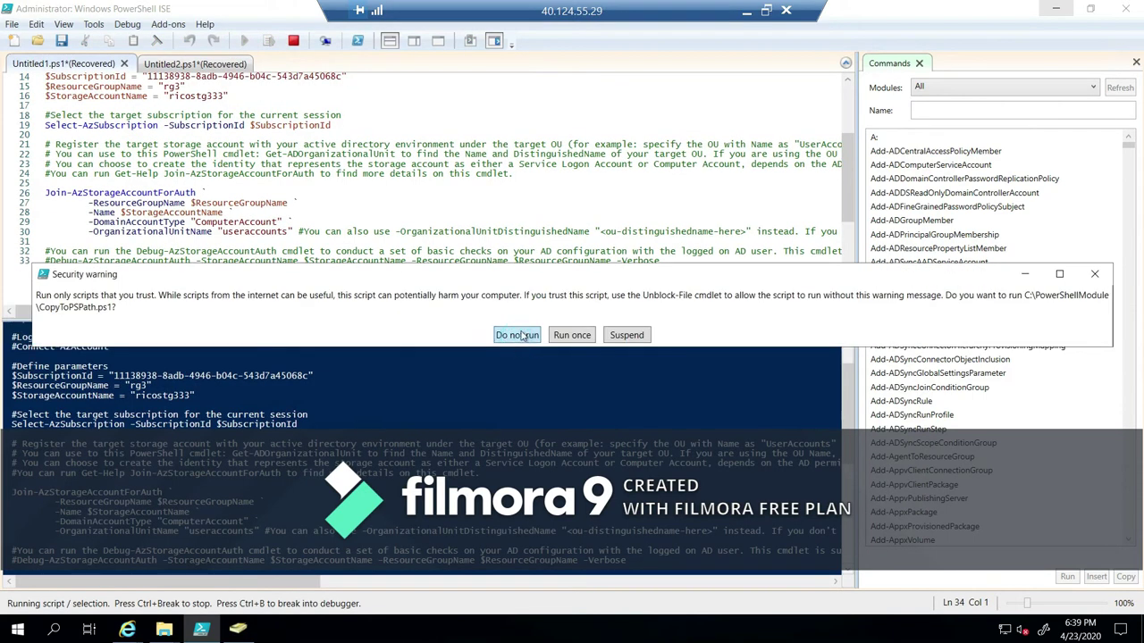
pyautogui.click(572, 335)
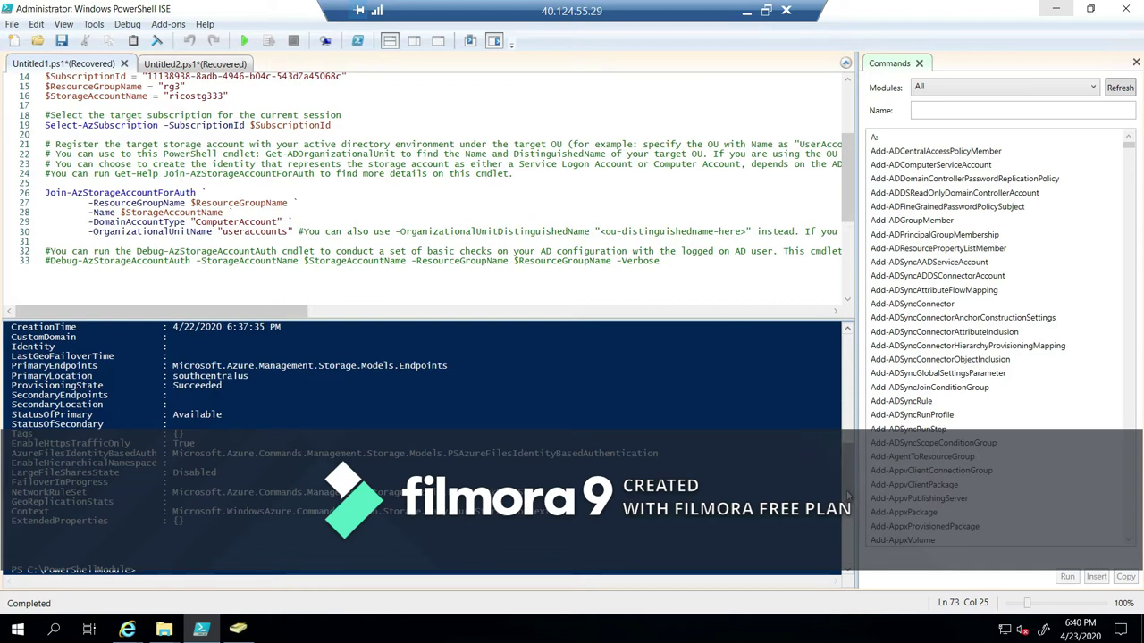
pyautogui.scroll(5, 425, 447)
pyautogui.scroll(1, 846, 465)
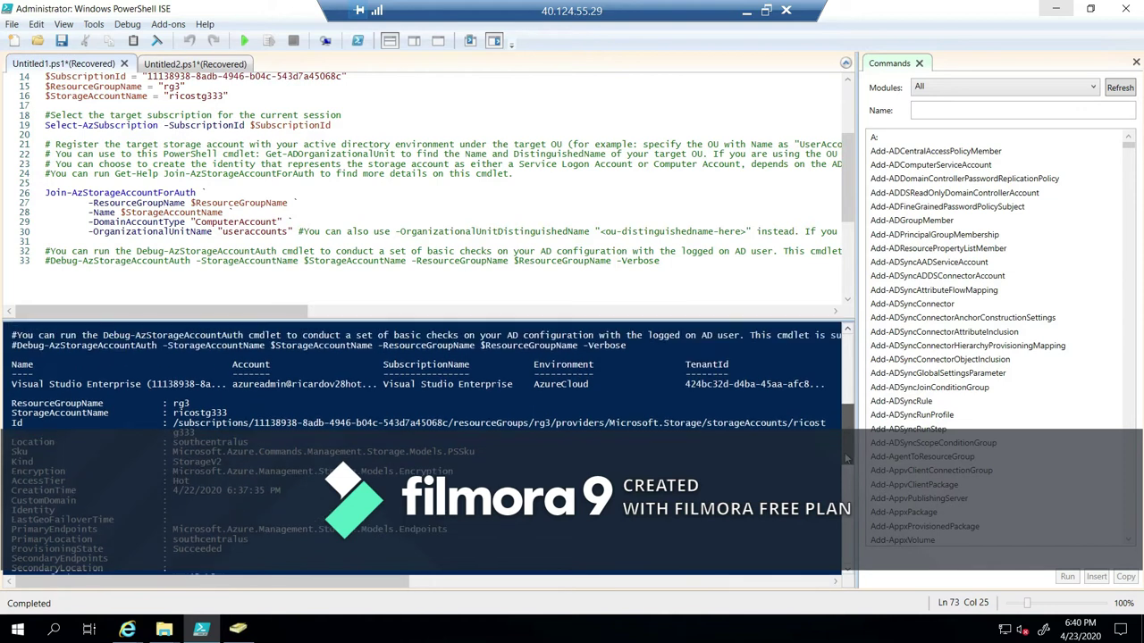
pyautogui.scroll(-3, 845, 468)
pyautogui.scroll(-5, 845, 472)
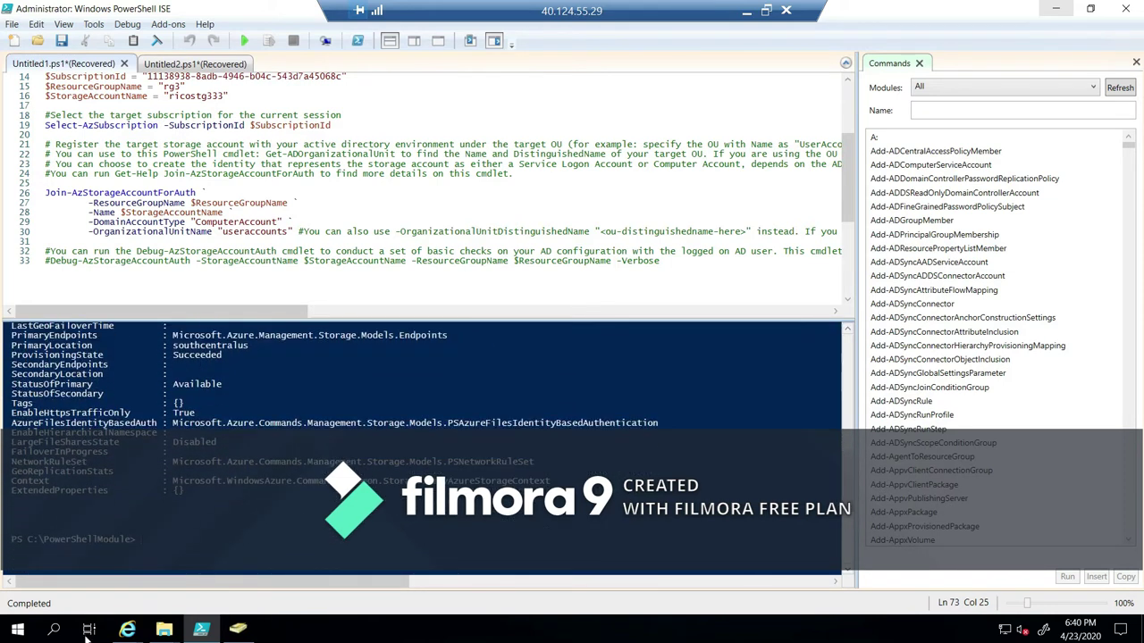
# Maximize the portal and open ricostg333's Configuration showing AD joined to rico.com.
pyautogui.click(127, 630)
pyautogui.click(350, 581)
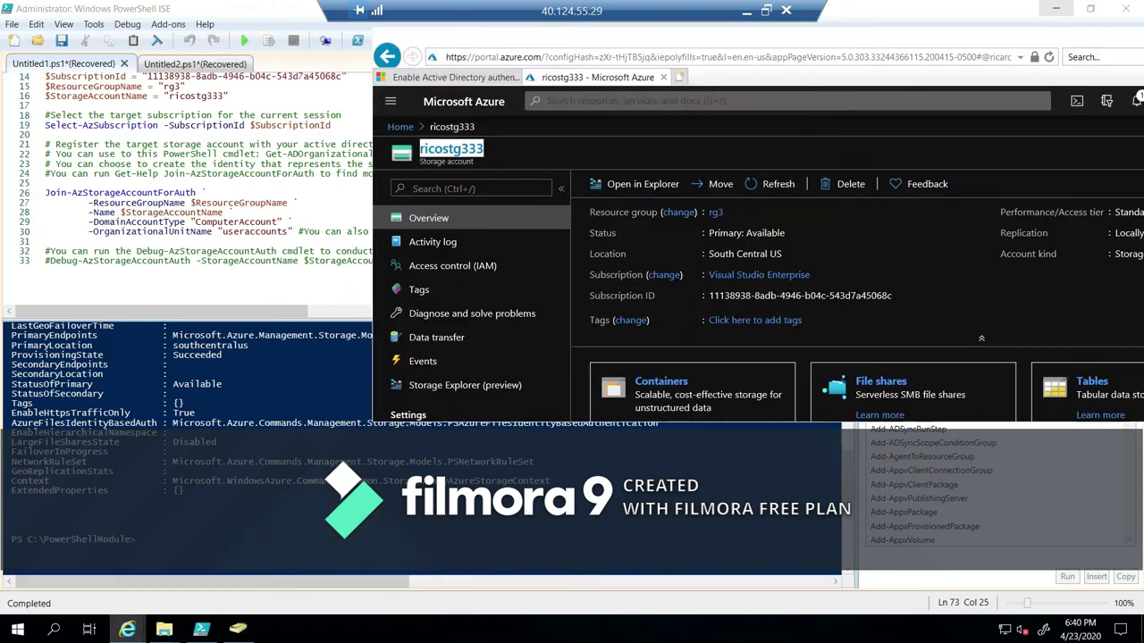
pyautogui.moveTo(738, 79); pyautogui.dragTo(476, 80)
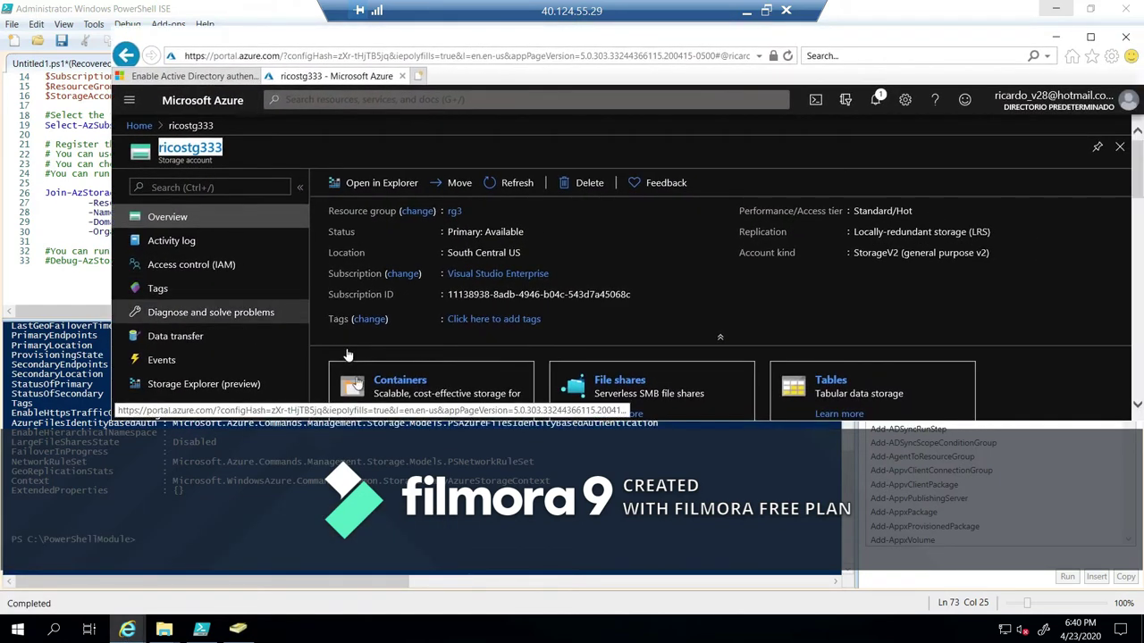
pyautogui.click(1091, 37)
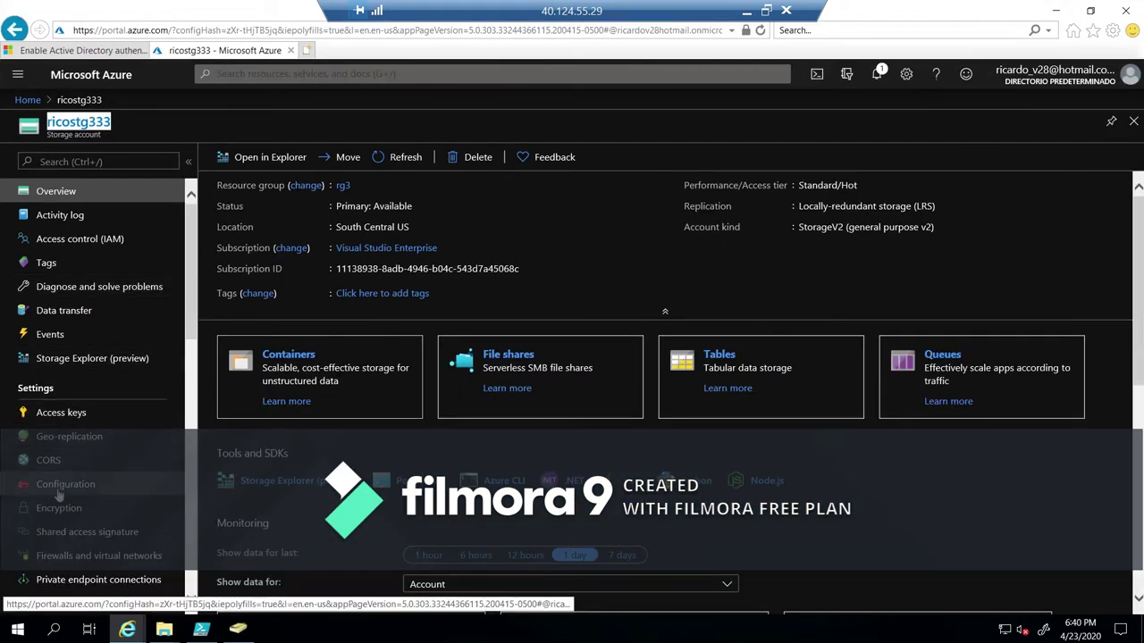
pyautogui.click(59, 491)
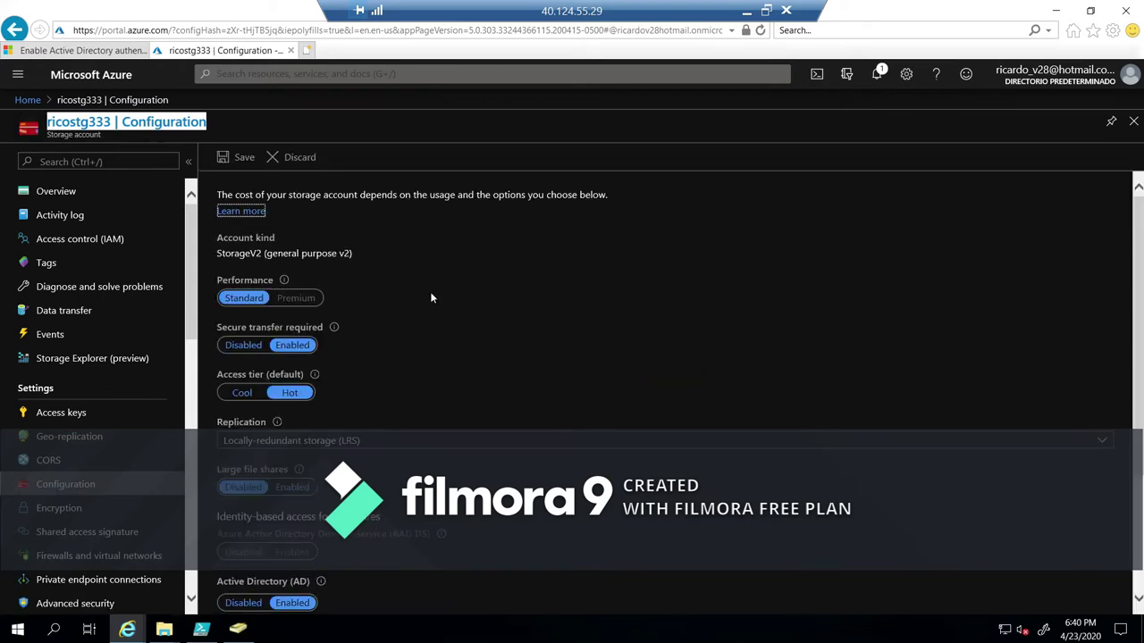
pyautogui.scroll(-3, 480, 308)
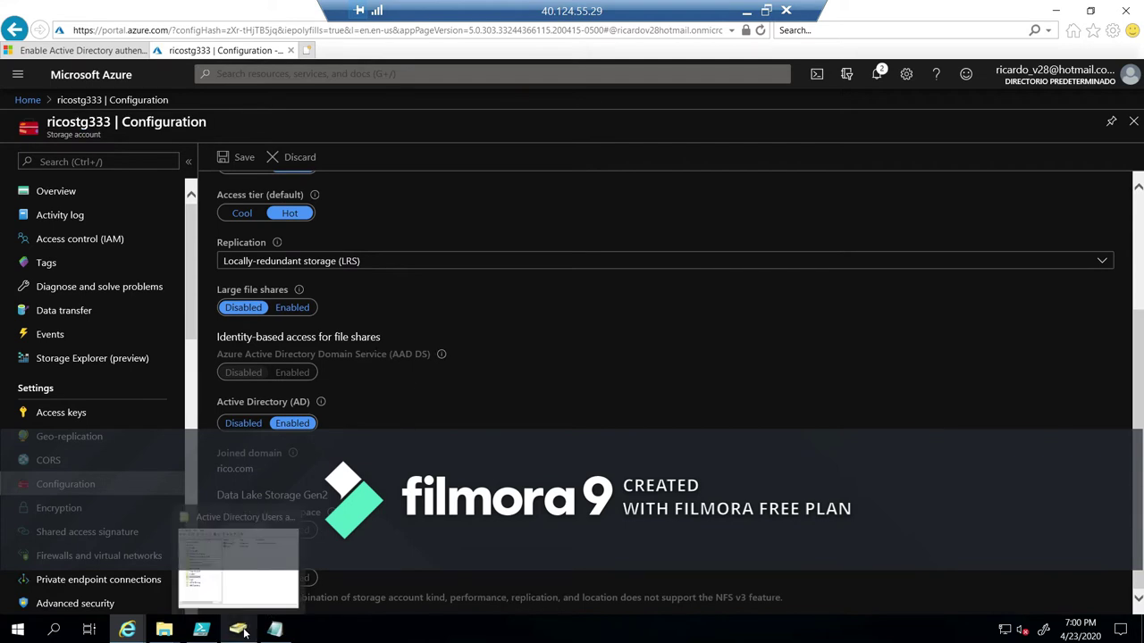
# Refresh Active Directory Users and Computers and select the new ricostg333 computer account.
pyautogui.click(241, 631)
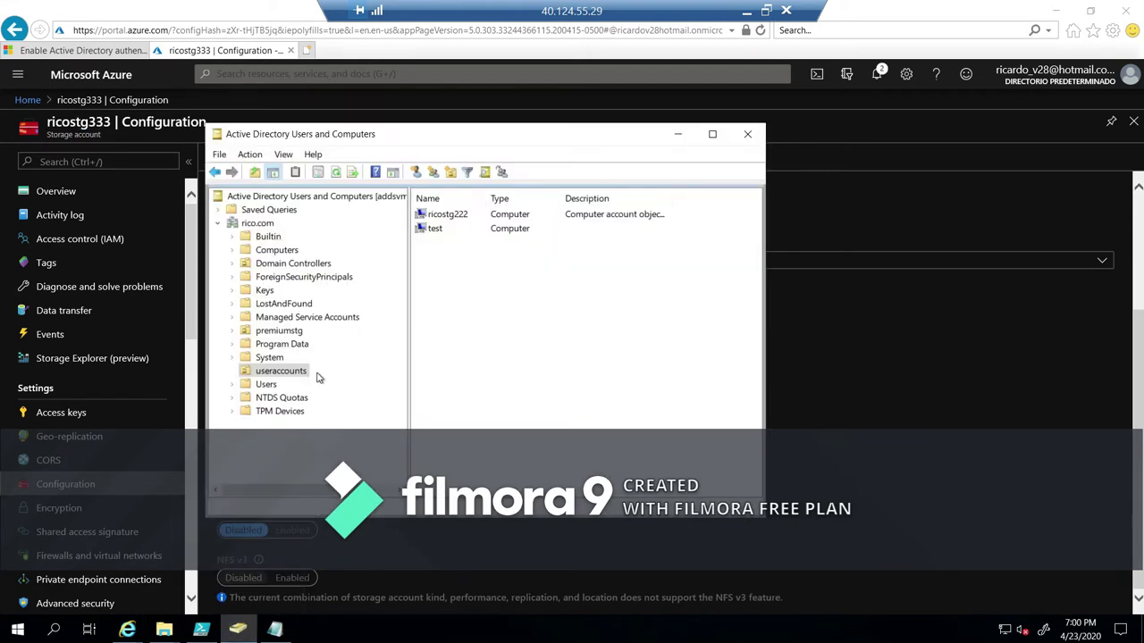
pyautogui.click(342, 175)
pyautogui.click(474, 231)
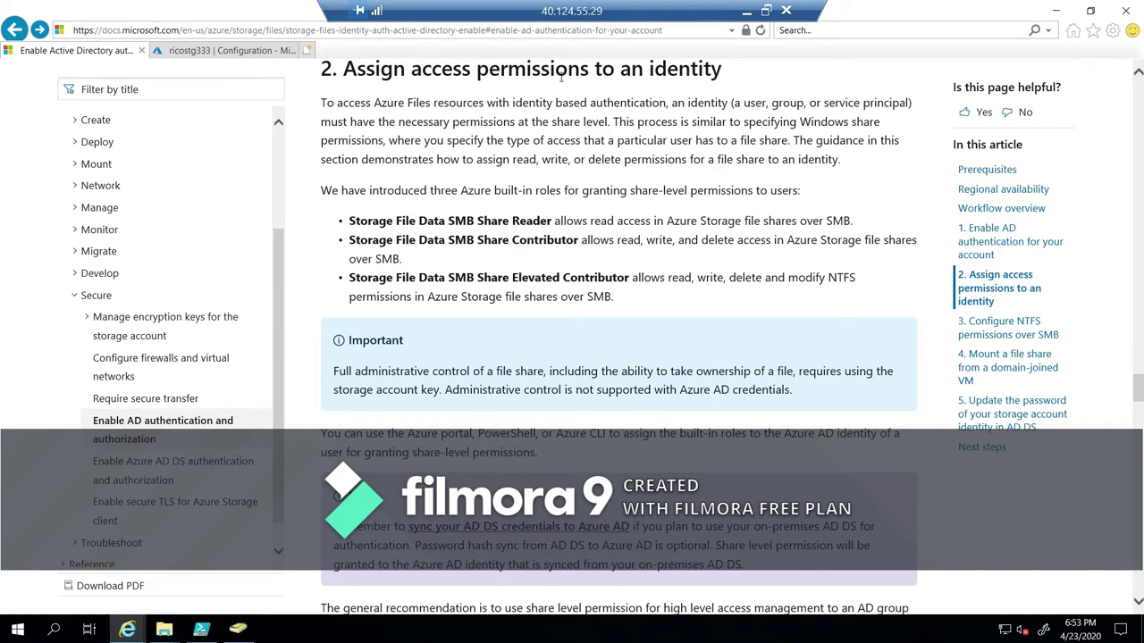
# Review the three built-in SMB share roles on the Docs permissions page.
pyautogui.scroll(2, 617, 185)
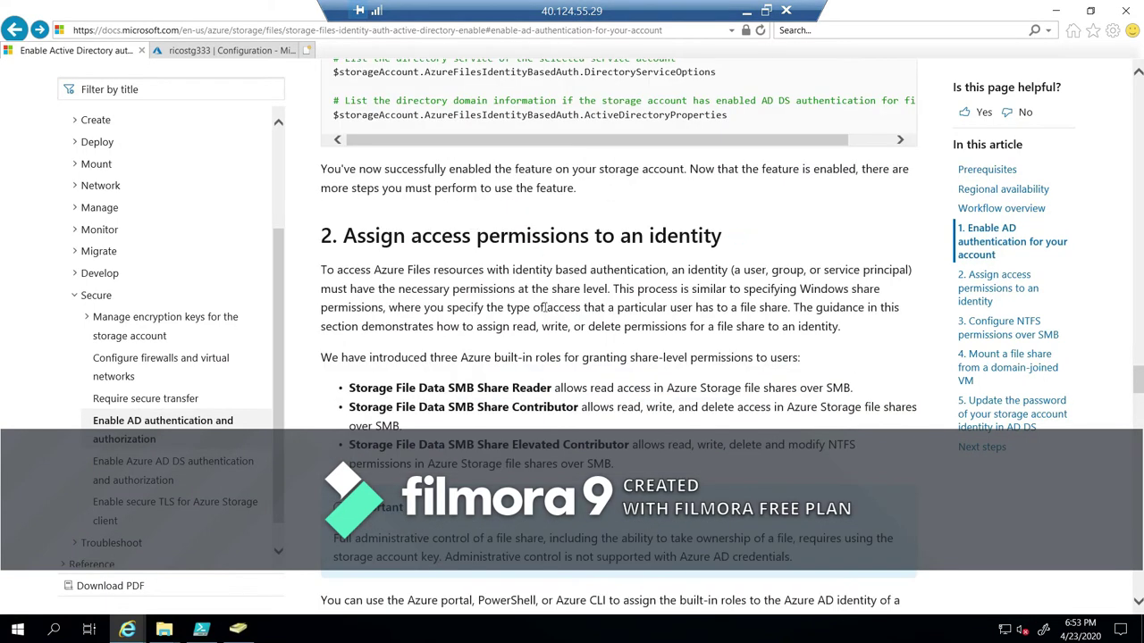
pyautogui.moveTo(430, 358); pyautogui.dragTo(712, 451)
pyautogui.click(537, 457)
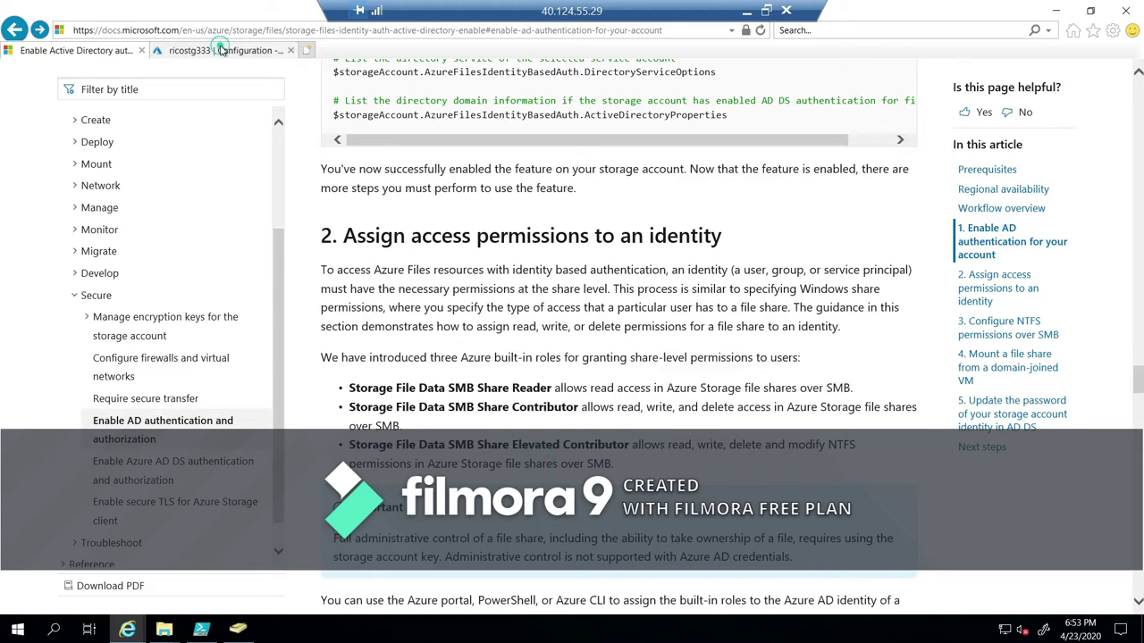
# Open Access control (IAM) role assignments for the ricostg333 storage account.
pyautogui.click(225, 50)
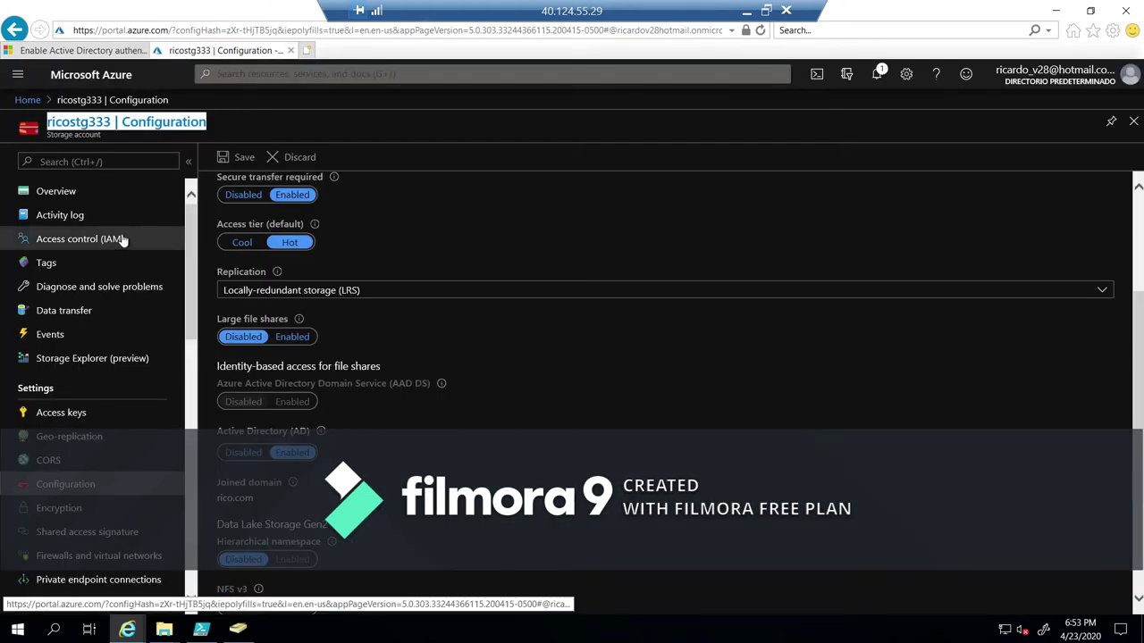
pyautogui.click(125, 196)
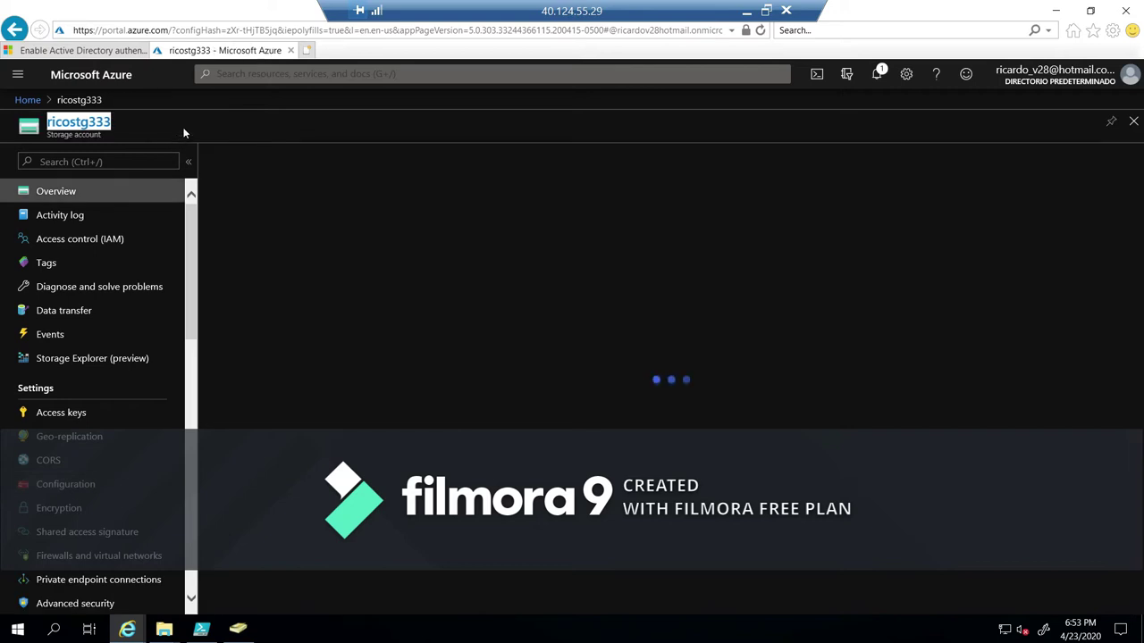
pyautogui.click(116, 241)
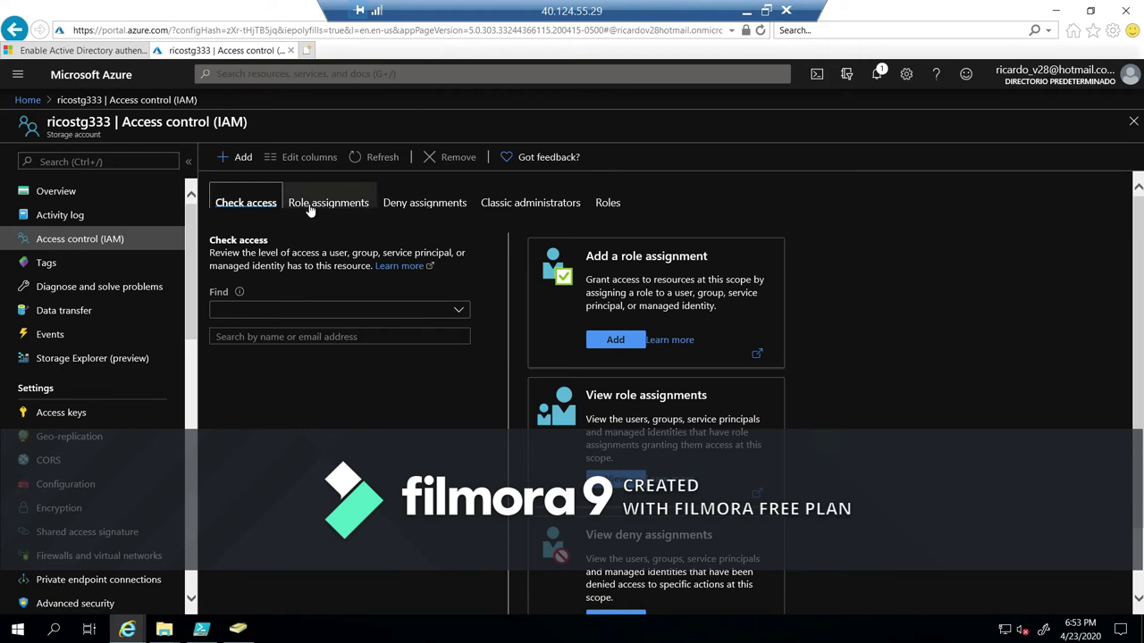
pyautogui.click(310, 205)
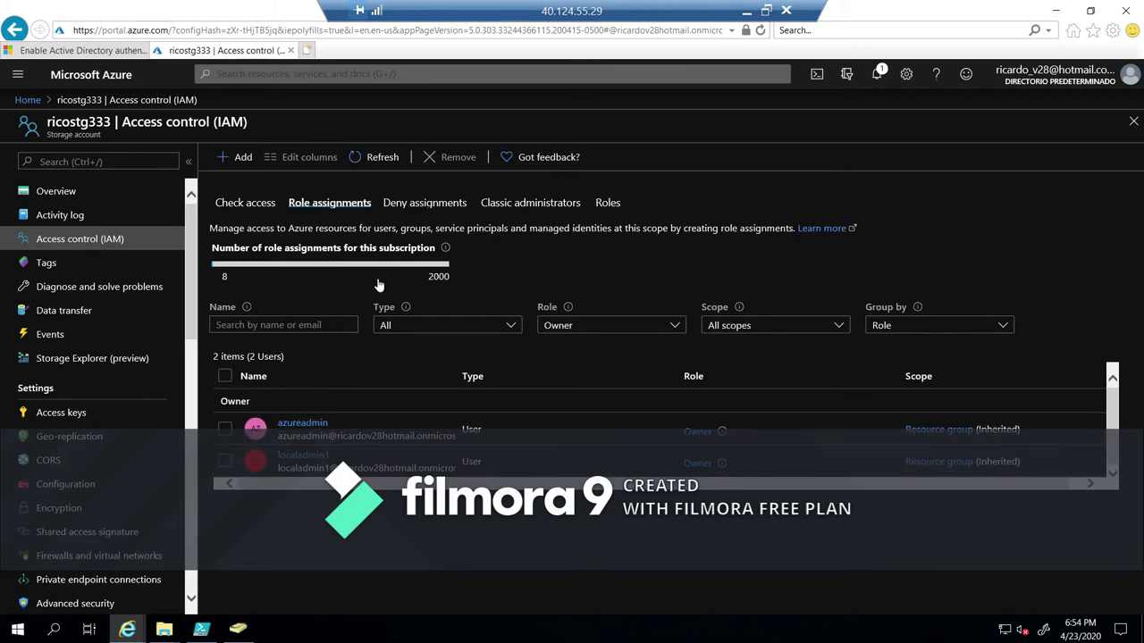
# Assign the Storage File Data SMB Share Elevated Contributor role to the local admin account and save.
pyautogui.click(246, 161)
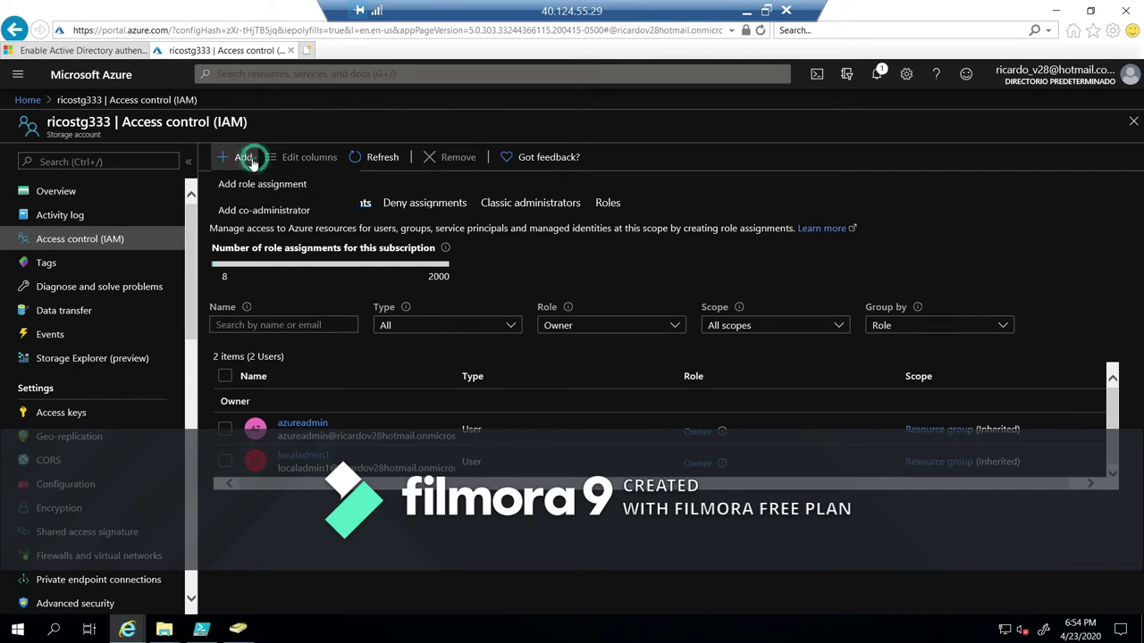
pyautogui.click(262, 184)
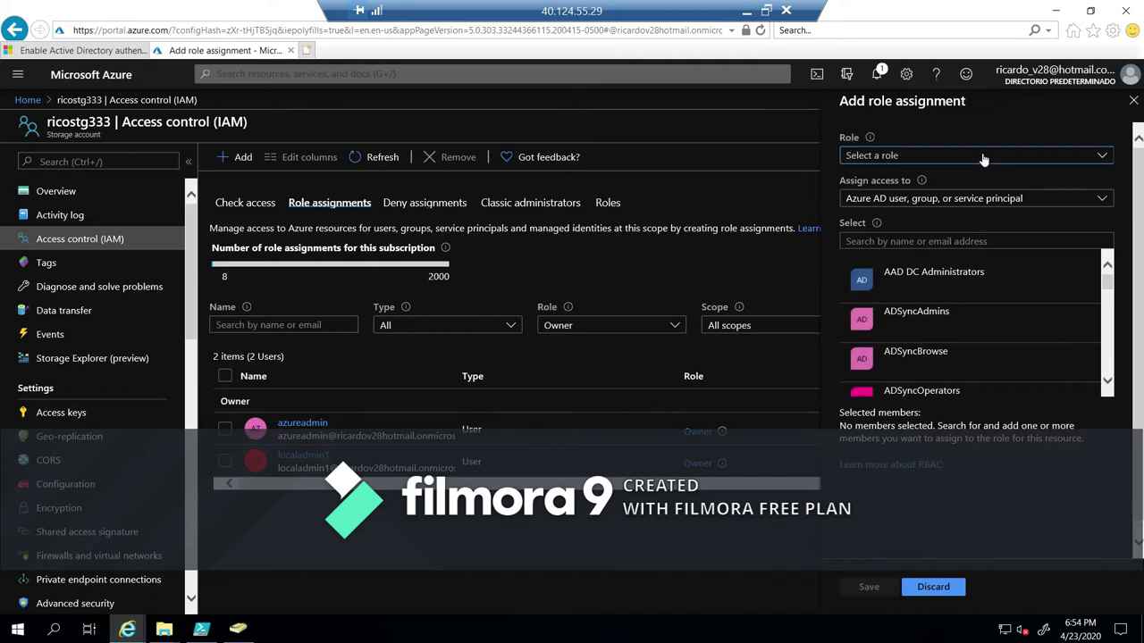
pyautogui.click(983, 157)
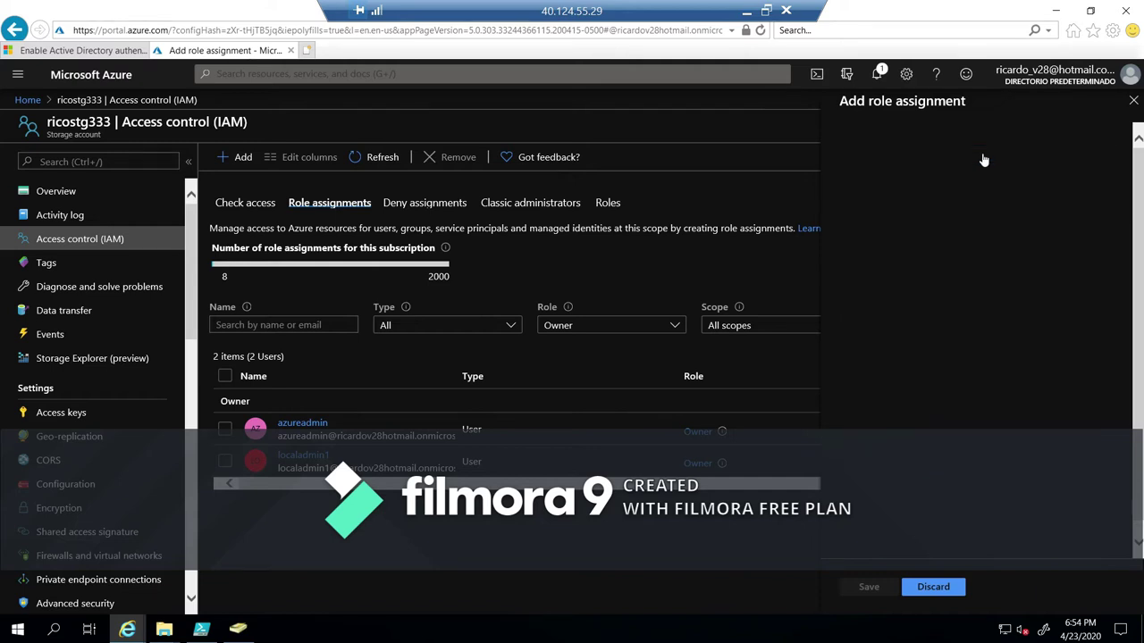
pyautogui.write('smb')
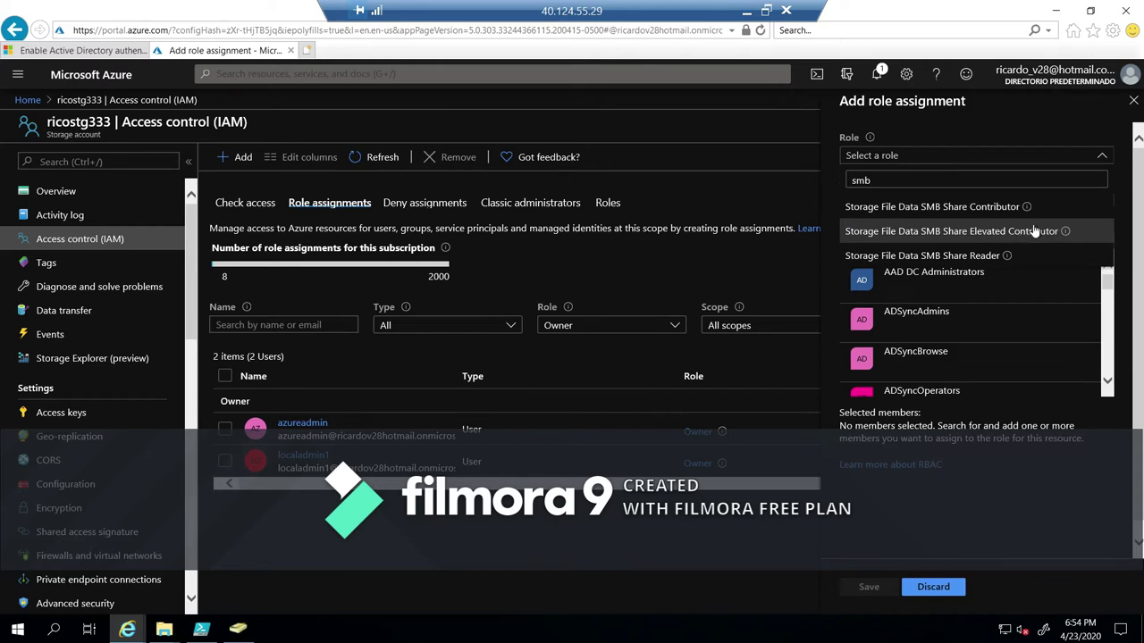
pyautogui.click(1031, 232)
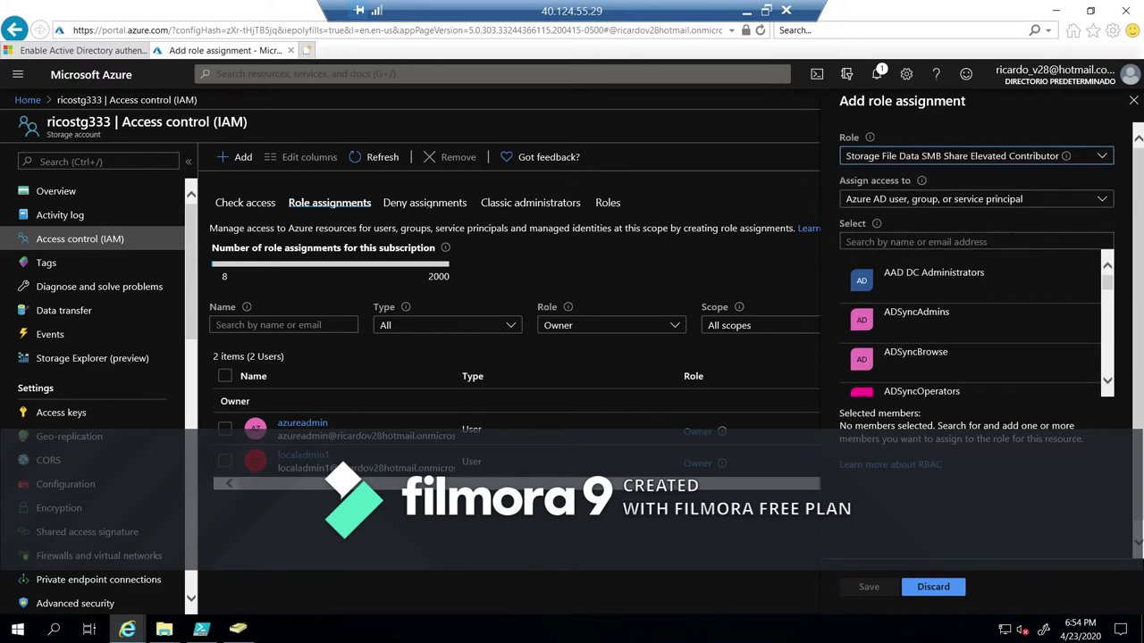
pyautogui.click(1030, 240)
pyautogui.write('local')
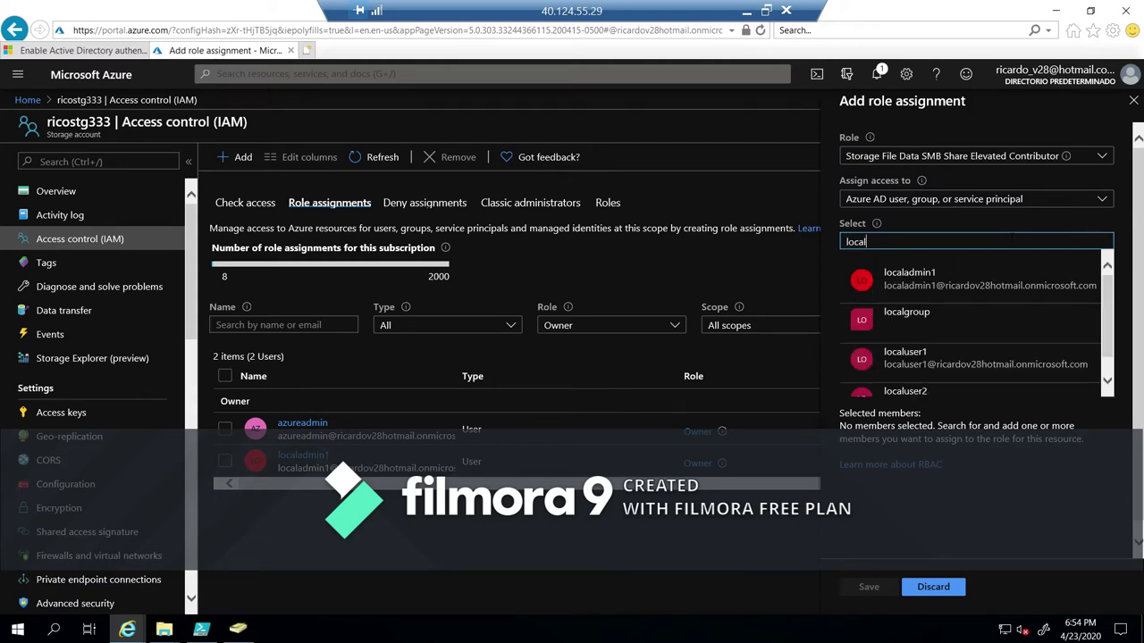
pyautogui.click(958, 298)
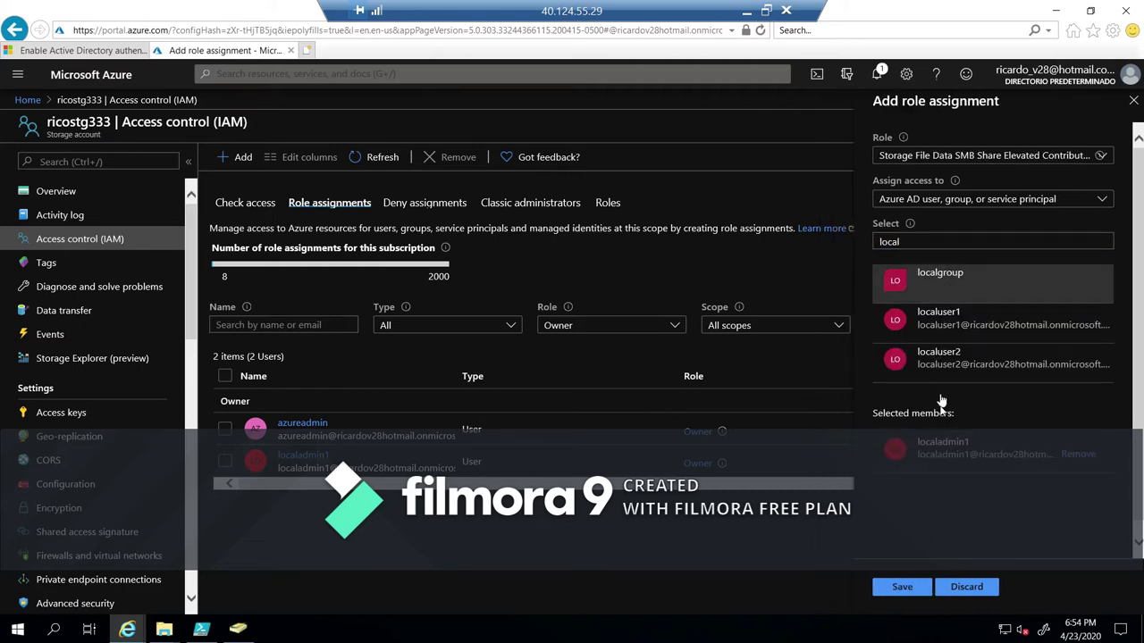
pyautogui.click(903, 586)
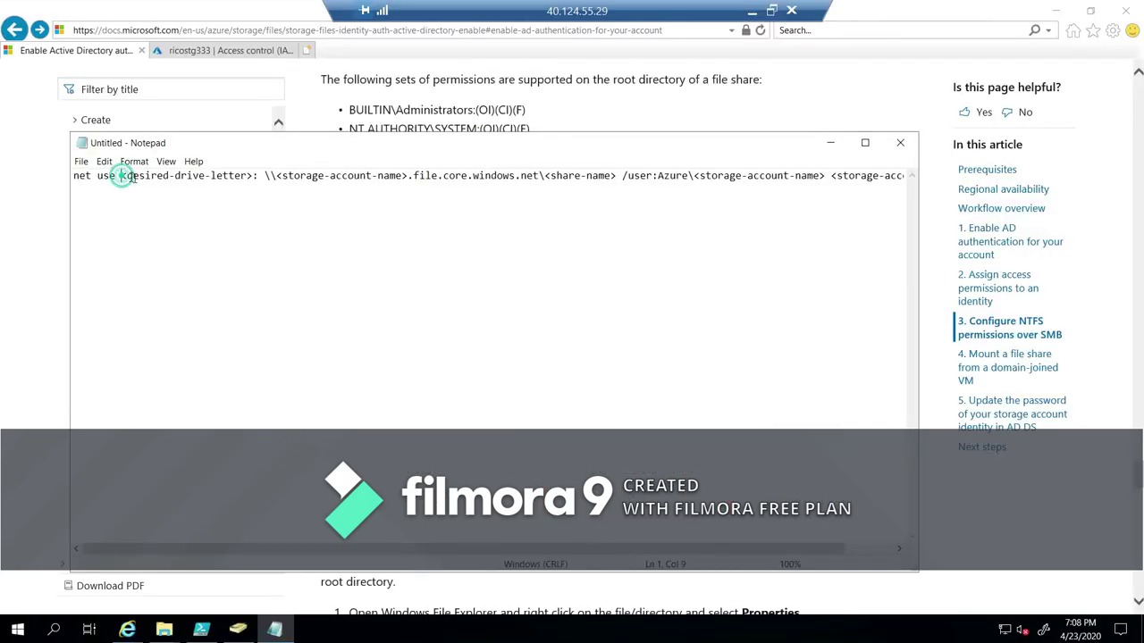
# Select the <desired-drive-letter> placeholder in the pasted net use command.
pyautogui.moveTo(121, 177); pyautogui.dragTo(255, 178)
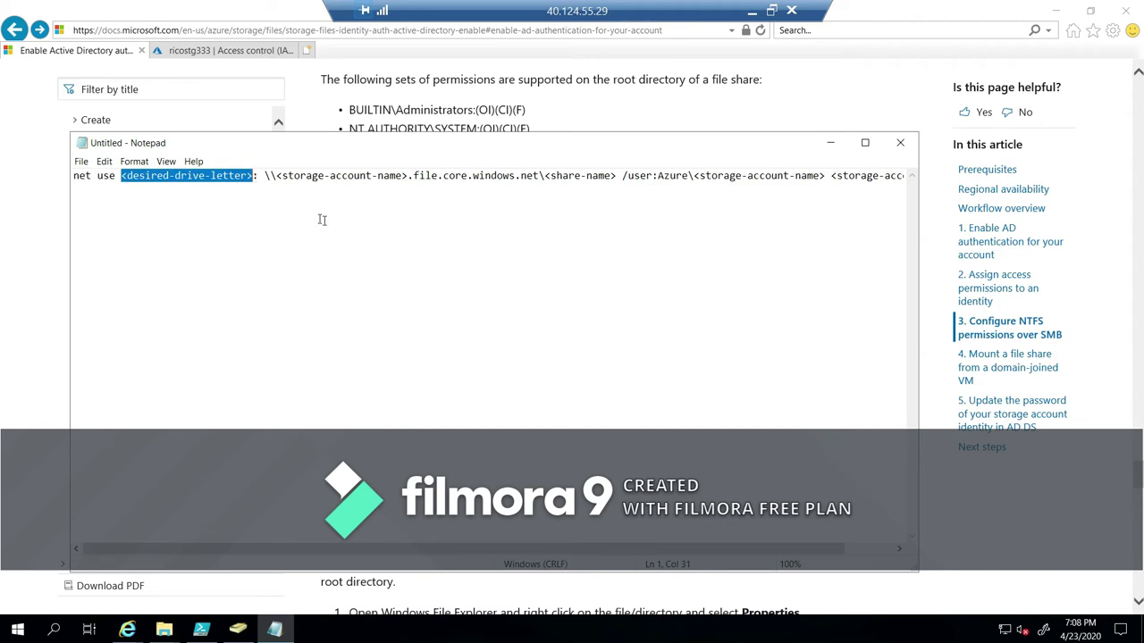
# Set the drive letter to t and replace both storage-account-name placeholders with ricostg333.
pyautogui.write('t-key>')
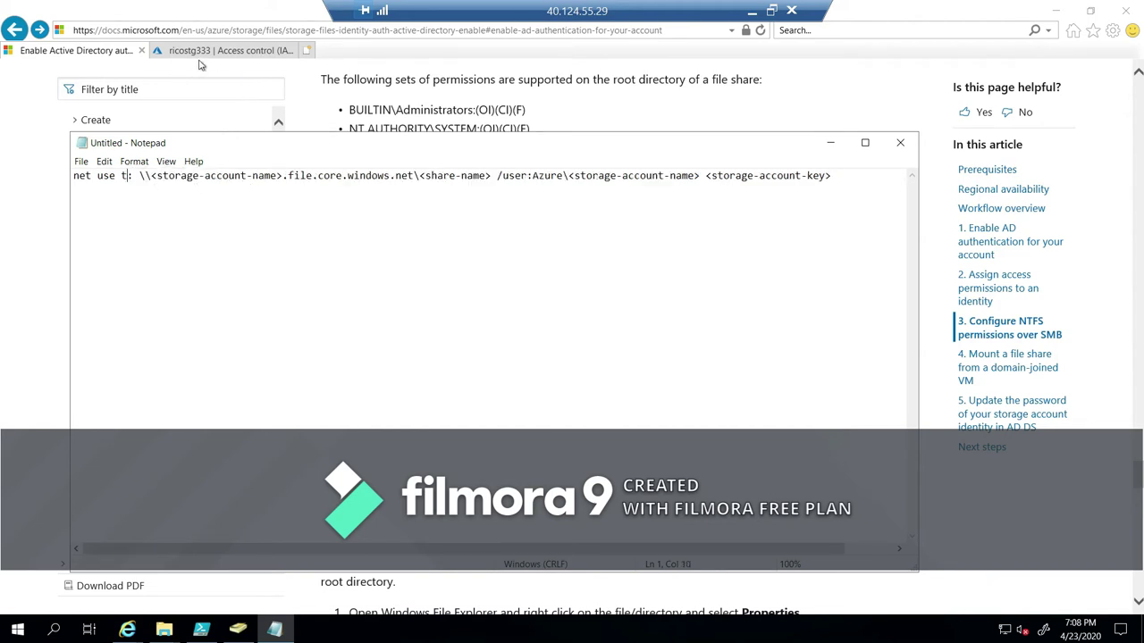
pyautogui.click(235, 52)
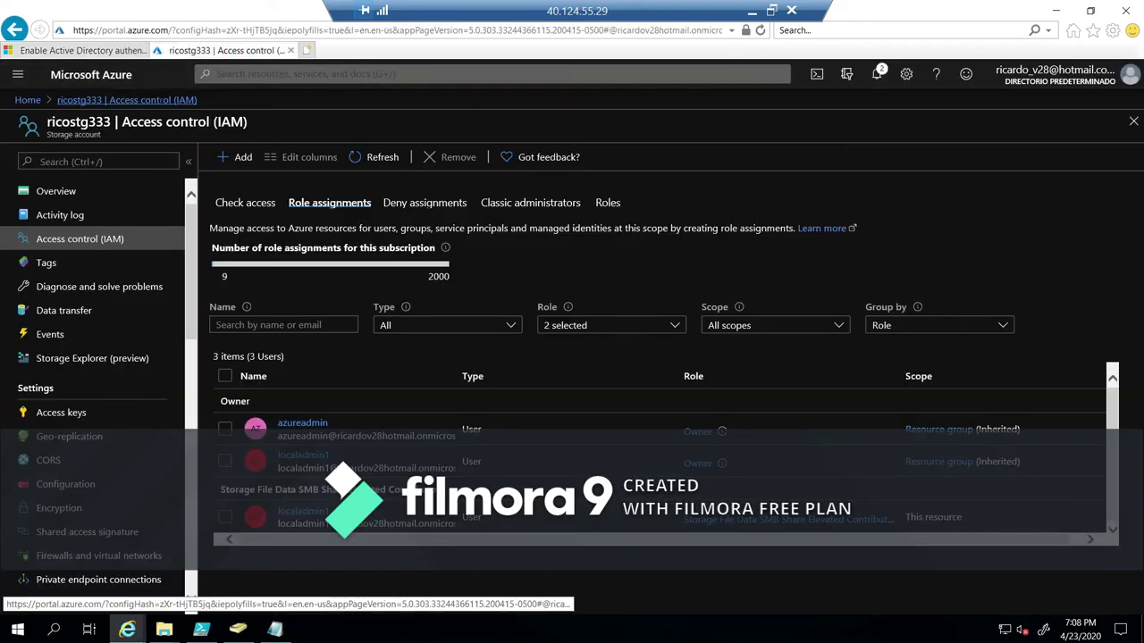
pyautogui.doubleClick(78, 122)
pyautogui.hotkey('ctrl', 'c')
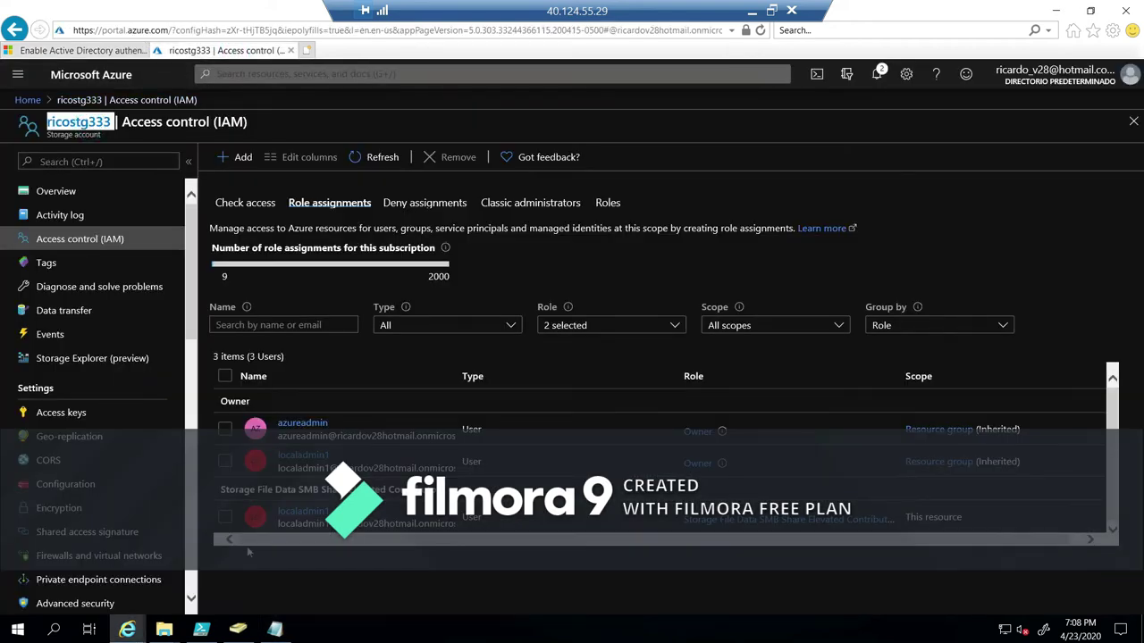
pyautogui.click(274, 629)
pyautogui.moveTo(152, 176); pyautogui.dragTo(282, 176)
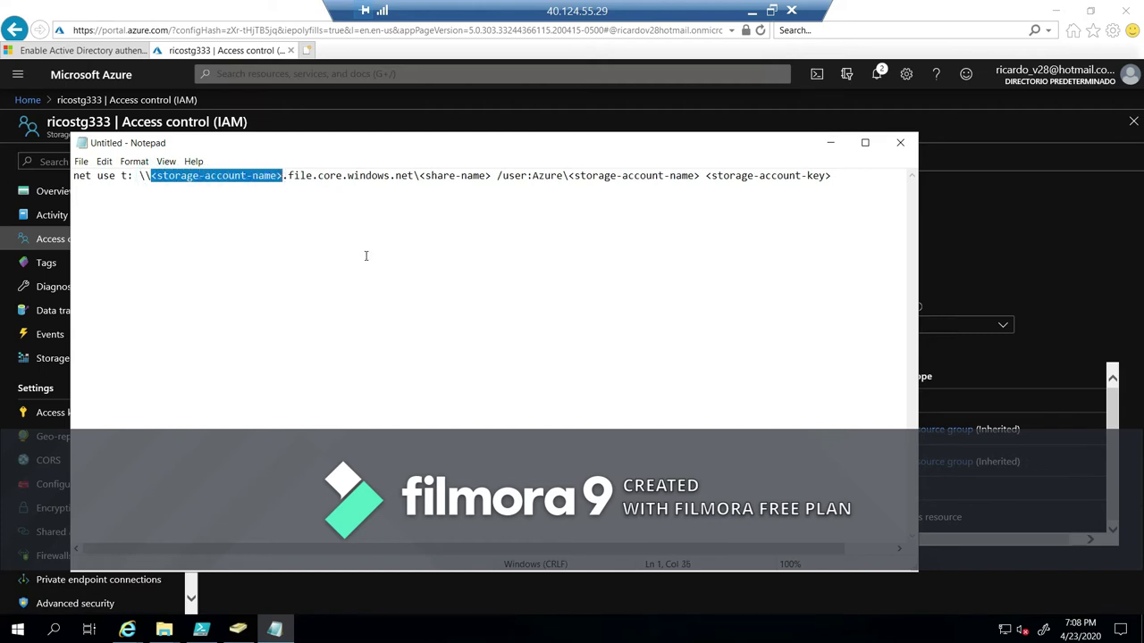
pyautogui.hotkey('ctrl', 'v')
pyautogui.press('BackSpace')
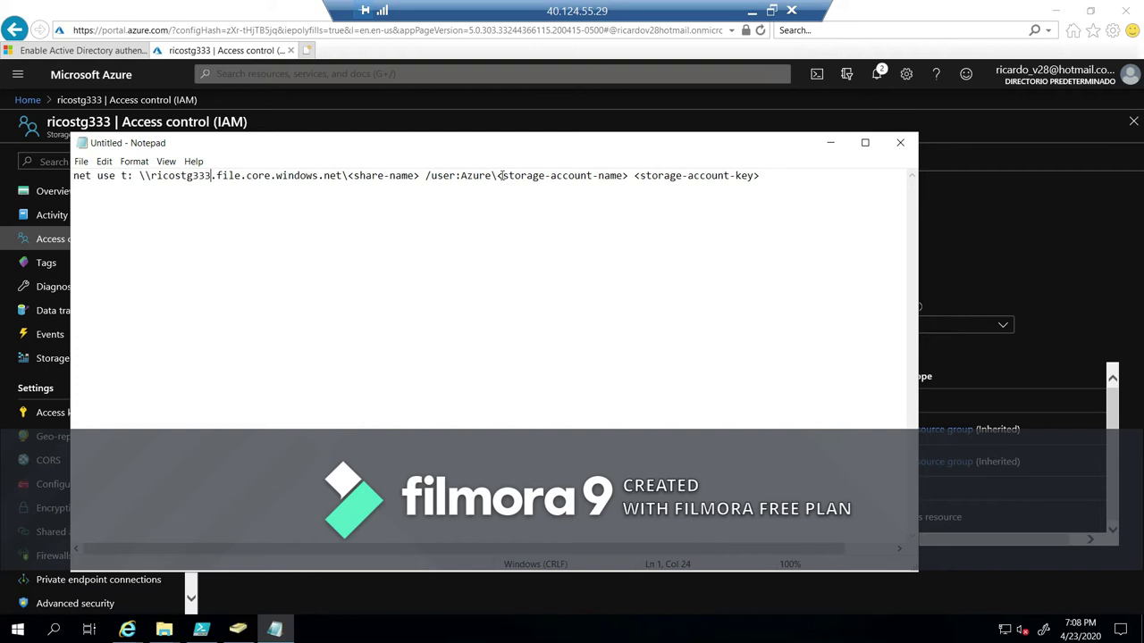
pyautogui.moveTo(497, 176); pyautogui.dragTo(631, 176)
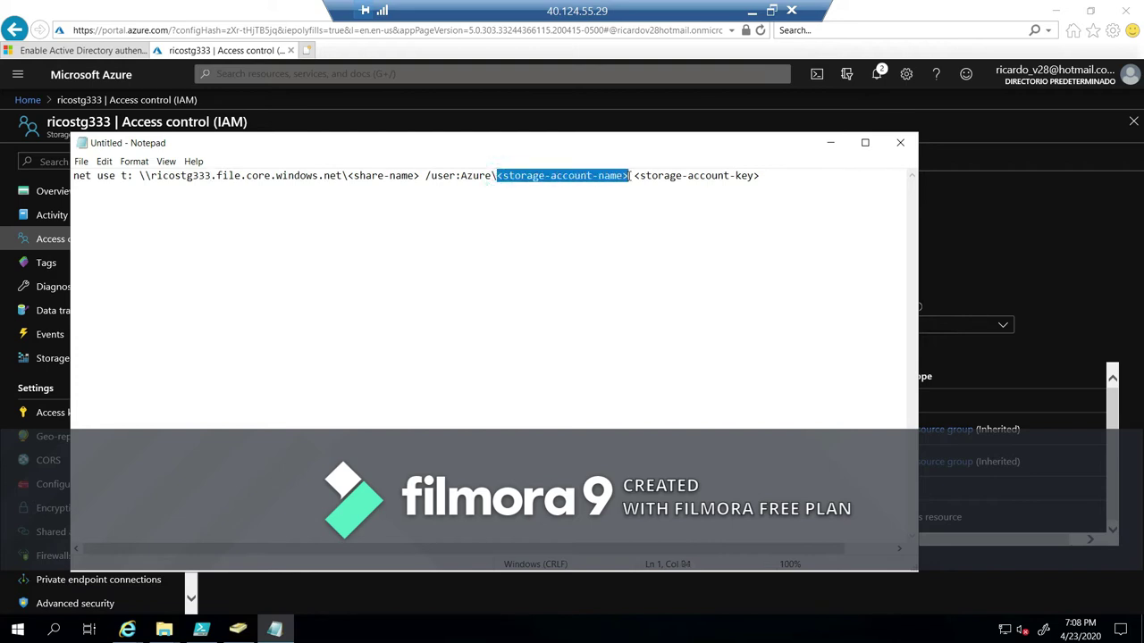
pyautogui.hotkey('ctrl', 'v')
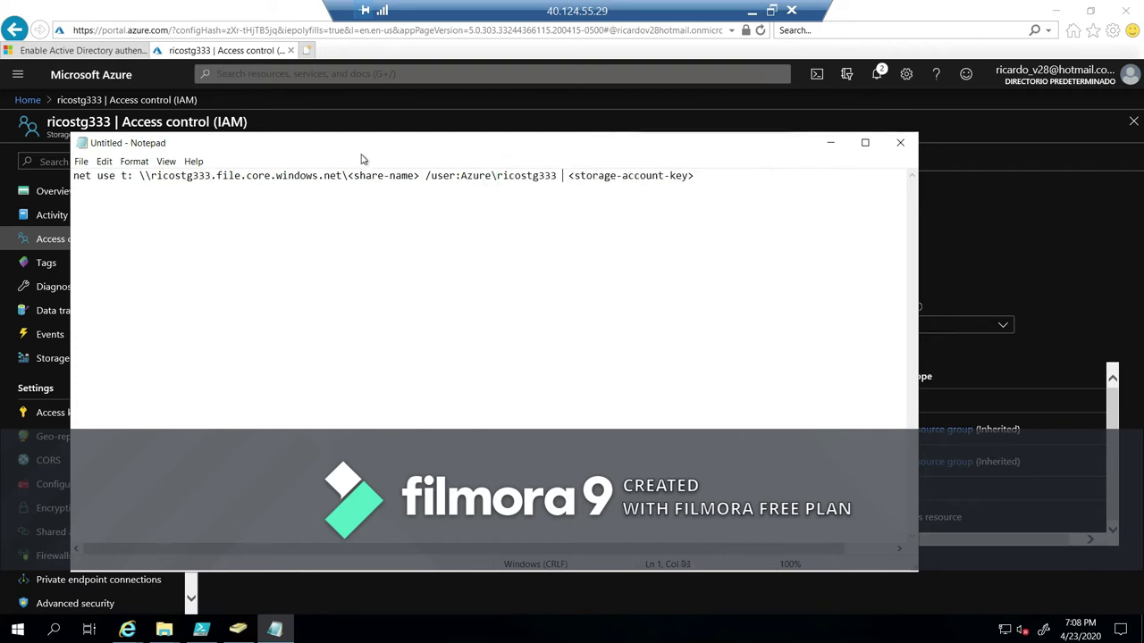
pyautogui.moveTo(420, 179); pyautogui.dragTo(358, 185)
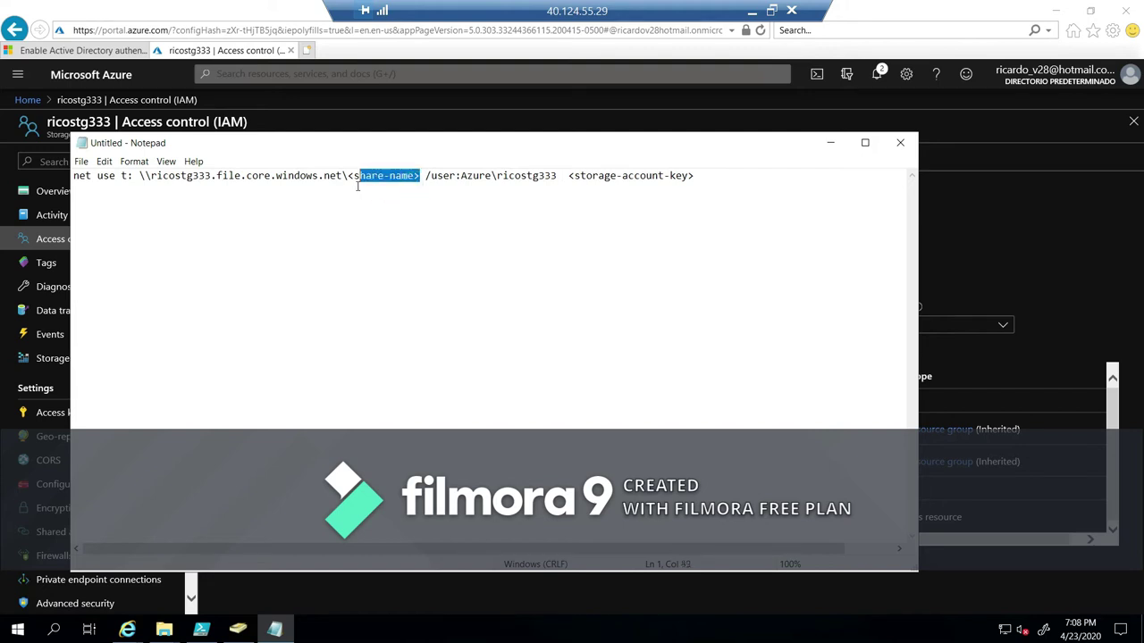
# Copy the share name azureshare from the portal over the <share-name> placeholder.
pyautogui.click(247, 51)
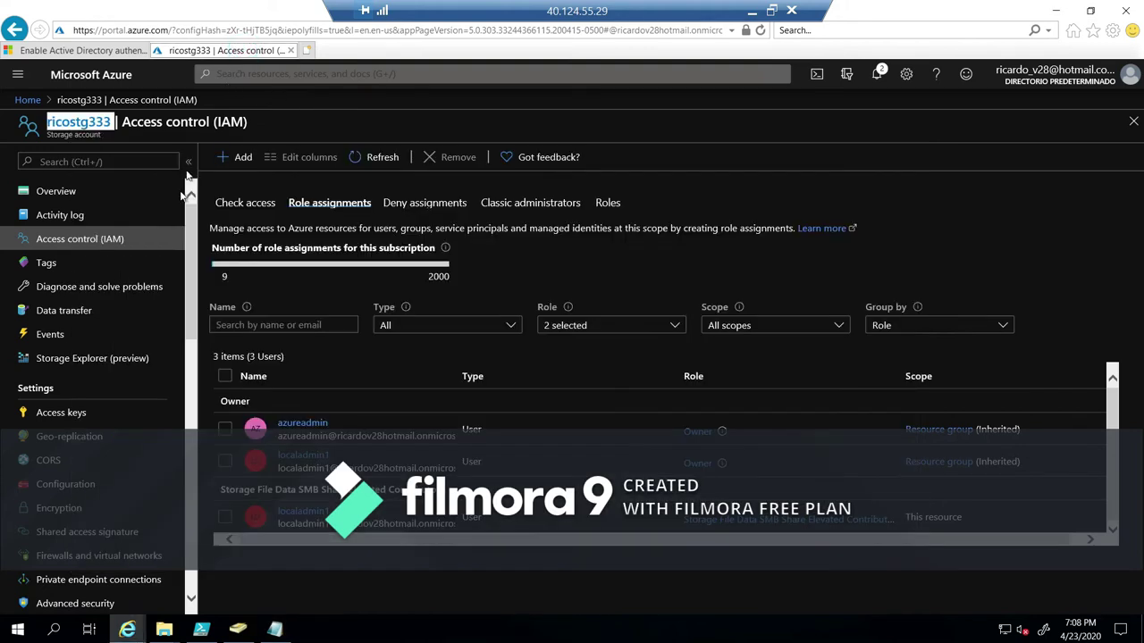
pyautogui.scroll(-3, 85, 419)
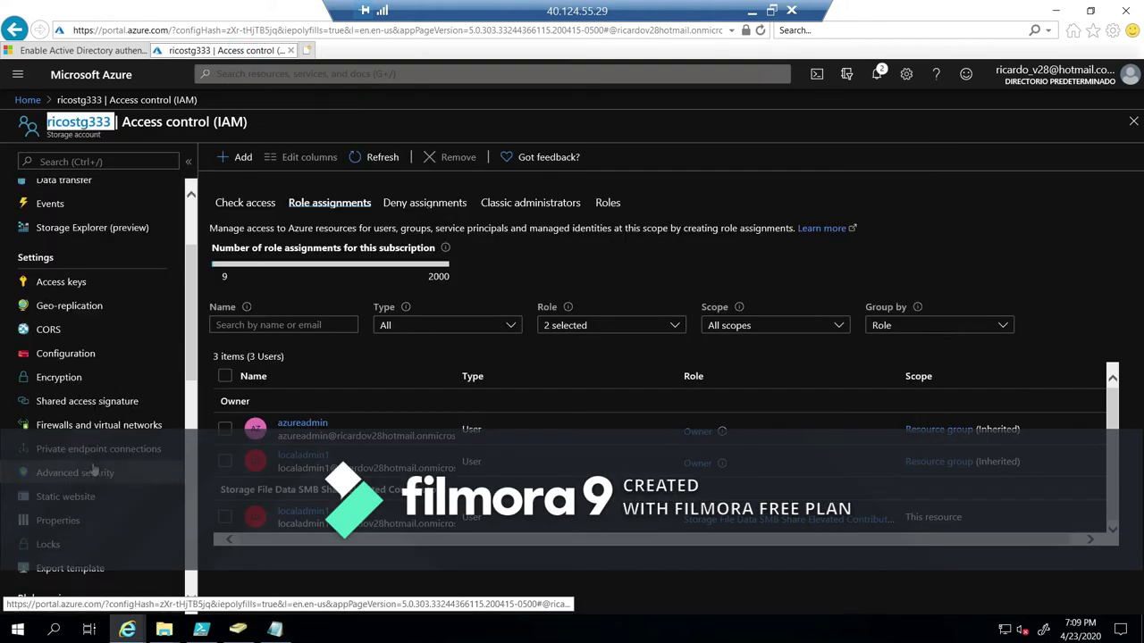
pyautogui.scroll(-10, 85, 481)
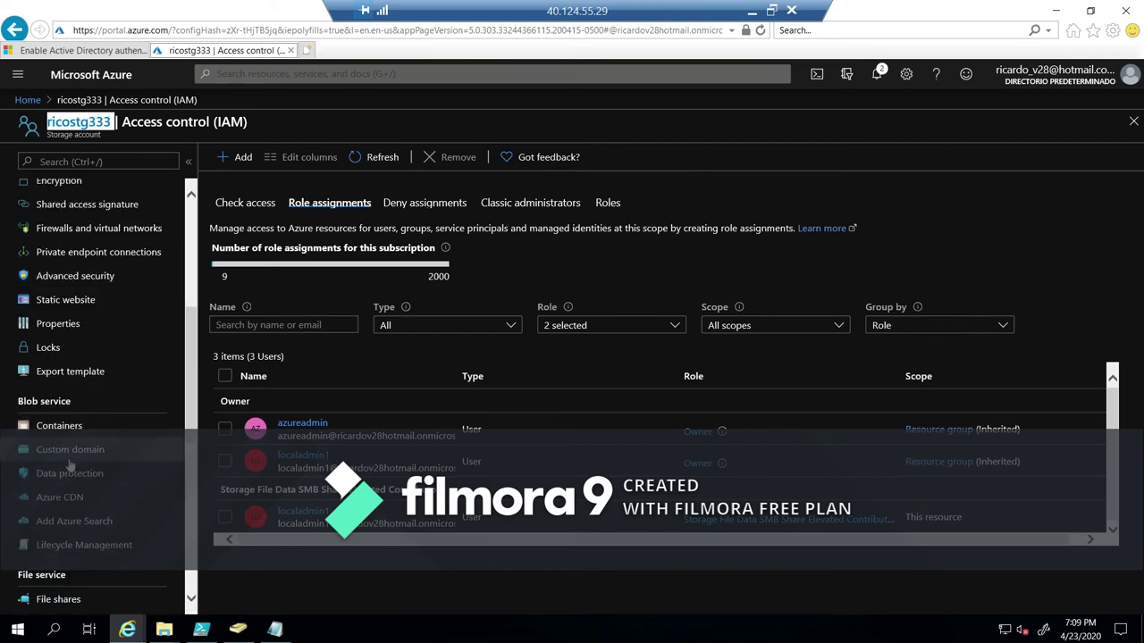
pyautogui.click(76, 336)
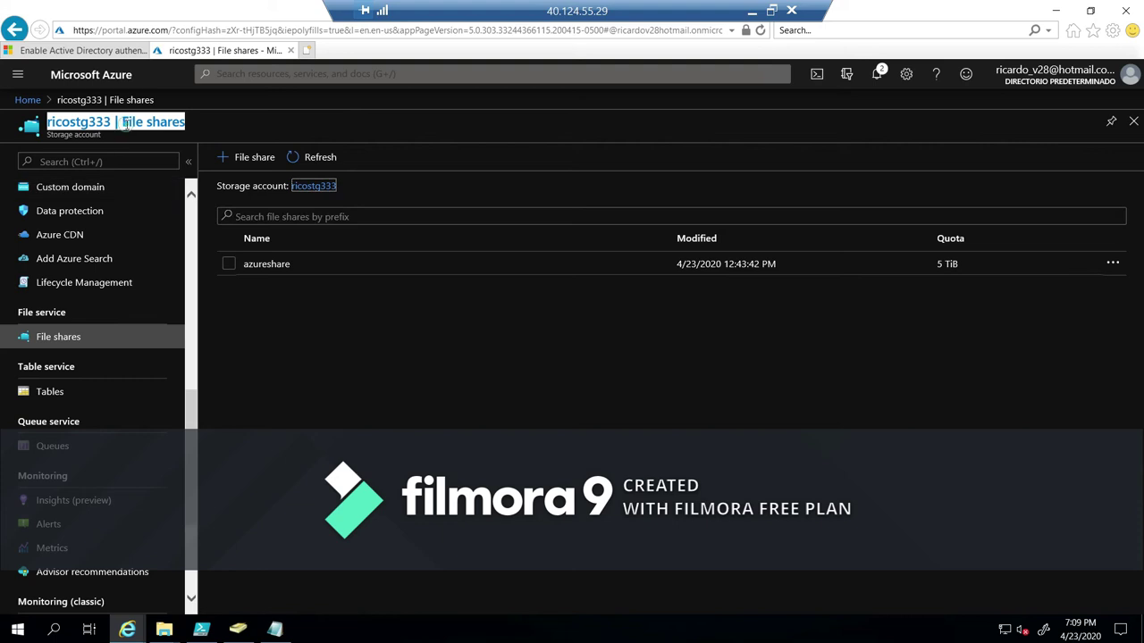
pyautogui.click(272, 265)
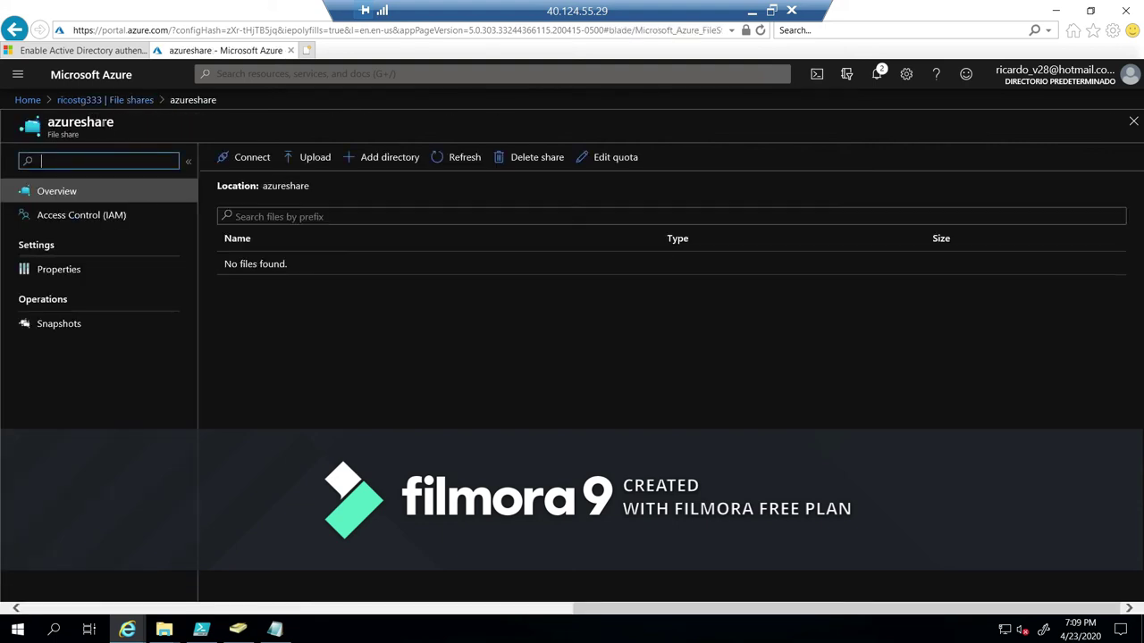
pyautogui.doubleClick(103, 125)
pyautogui.hotkey('ctrl', 'c')
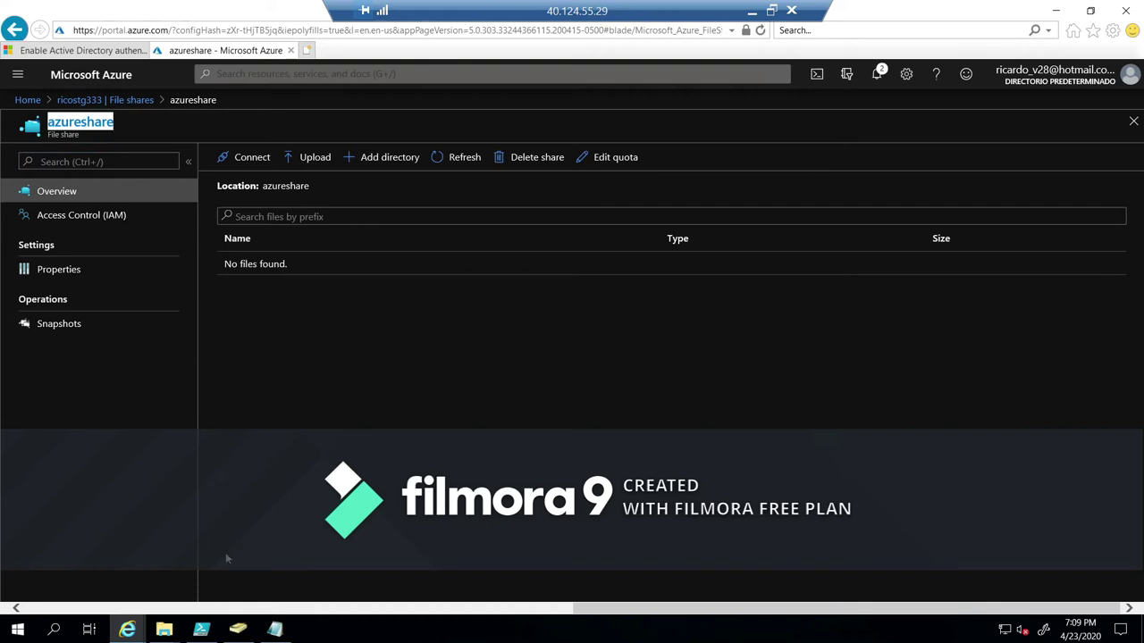
pyautogui.click(275, 630)
pyautogui.click(394, 176)
pyautogui.moveTo(420, 176); pyautogui.dragTo(349, 176)
pyautogui.hotkey('ctrl', 'v')
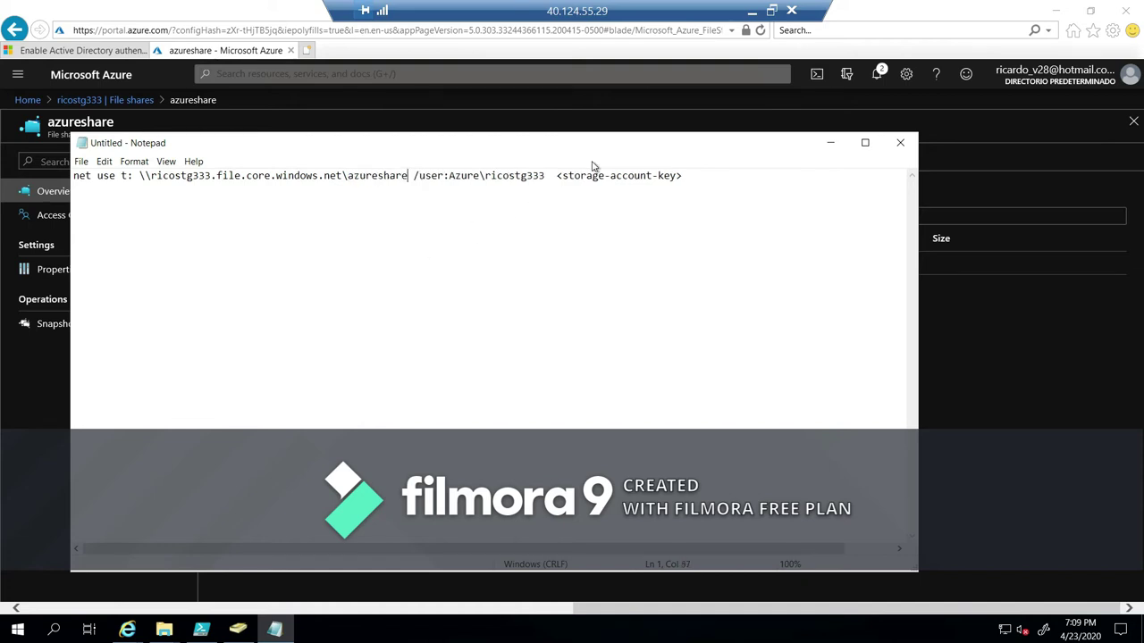
# Return the portal to the ricostg333 storage account overview.
pyautogui.click(31, 401)
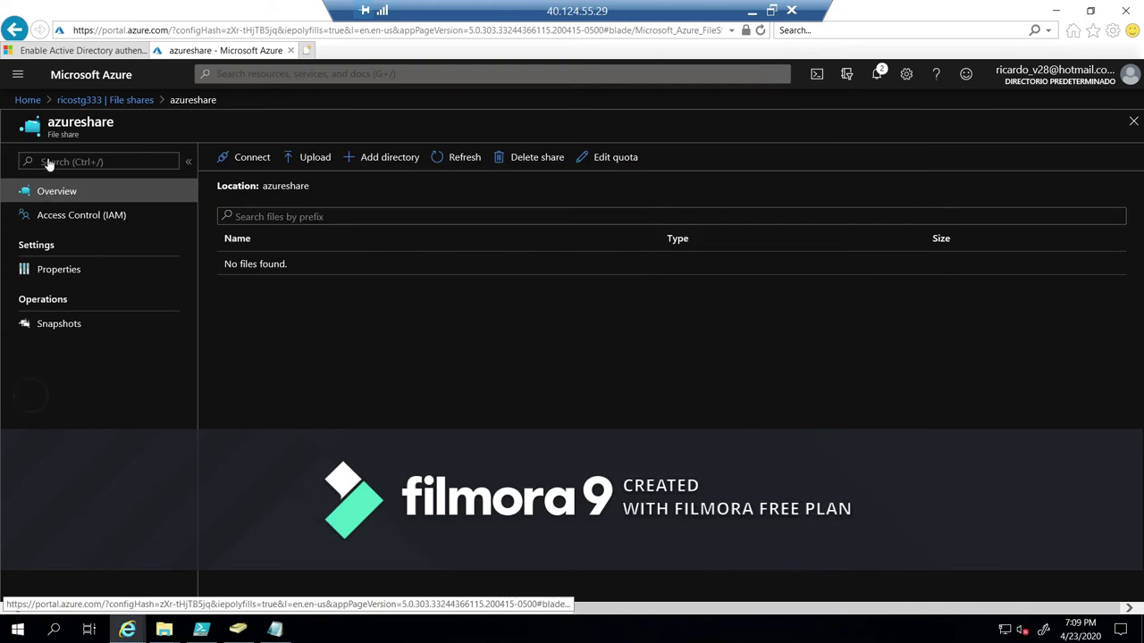
pyautogui.click(105, 99)
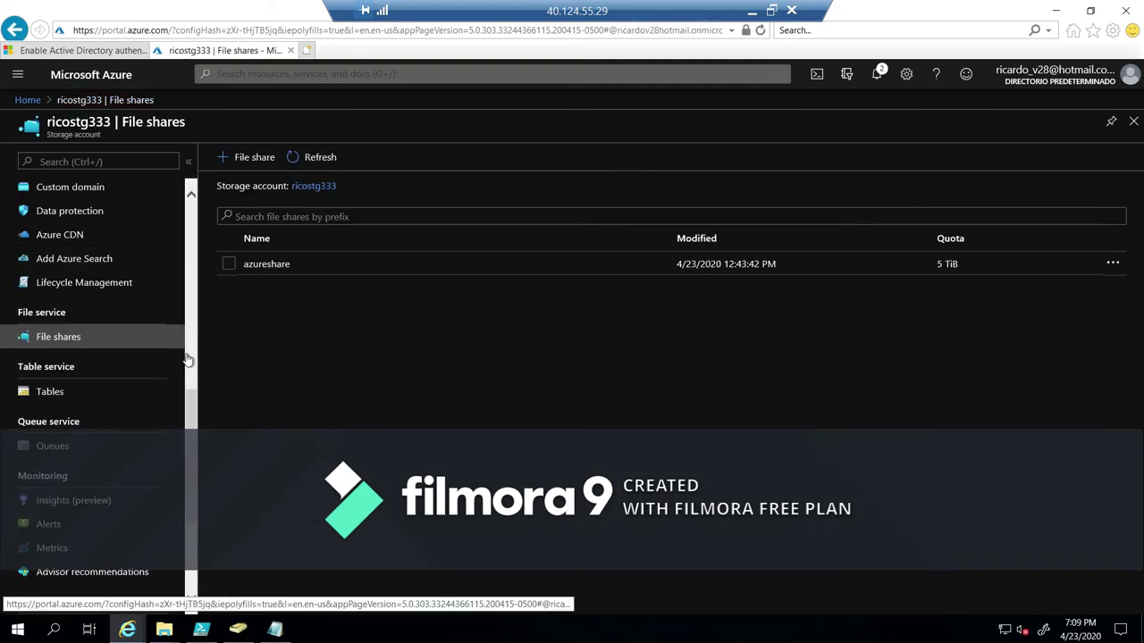
pyautogui.scroll(10, 186, 420)
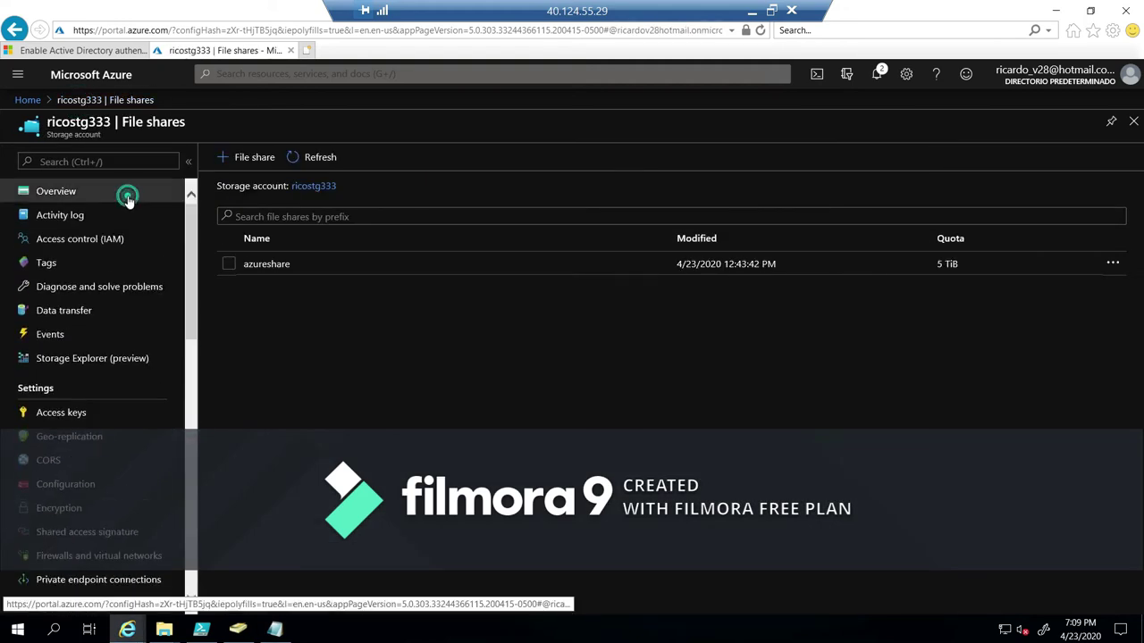
pyautogui.click(134, 193)
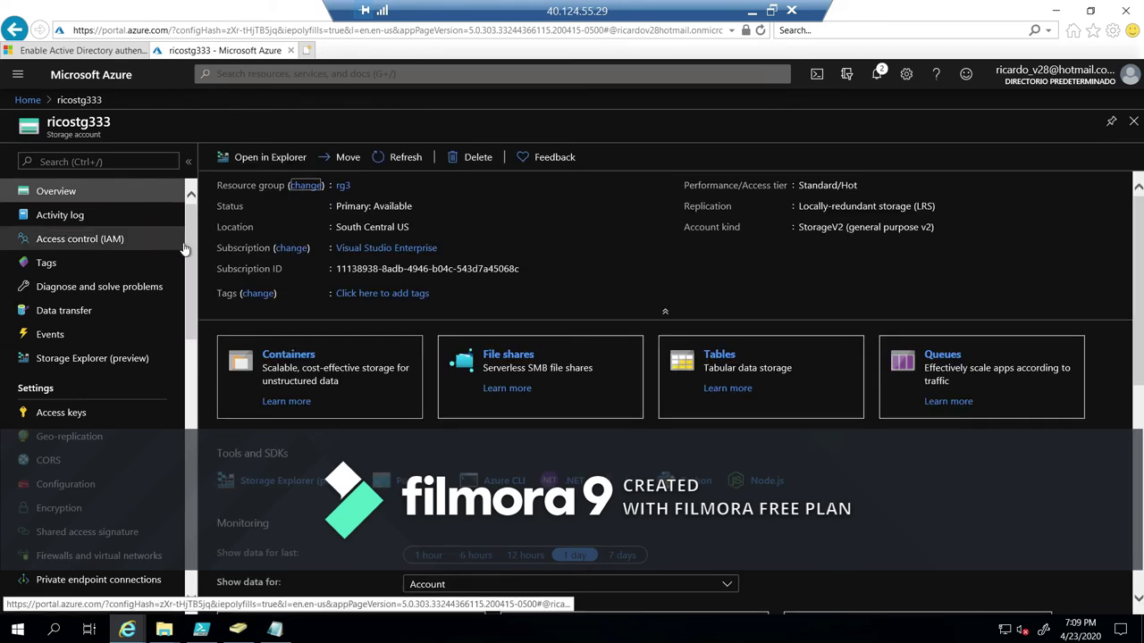
pyautogui.moveTo(190, 248); pyautogui.dragTo(183, 273)
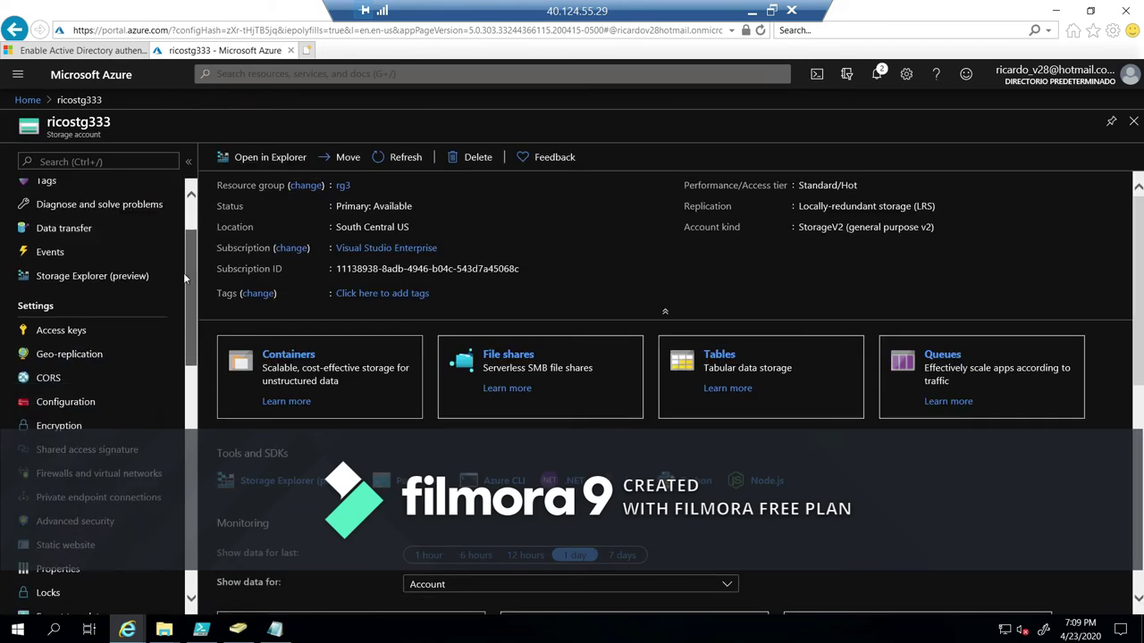
# Paste the storage account's key1 over the <storage-account-key> placeholder.
pyautogui.click(95, 327)
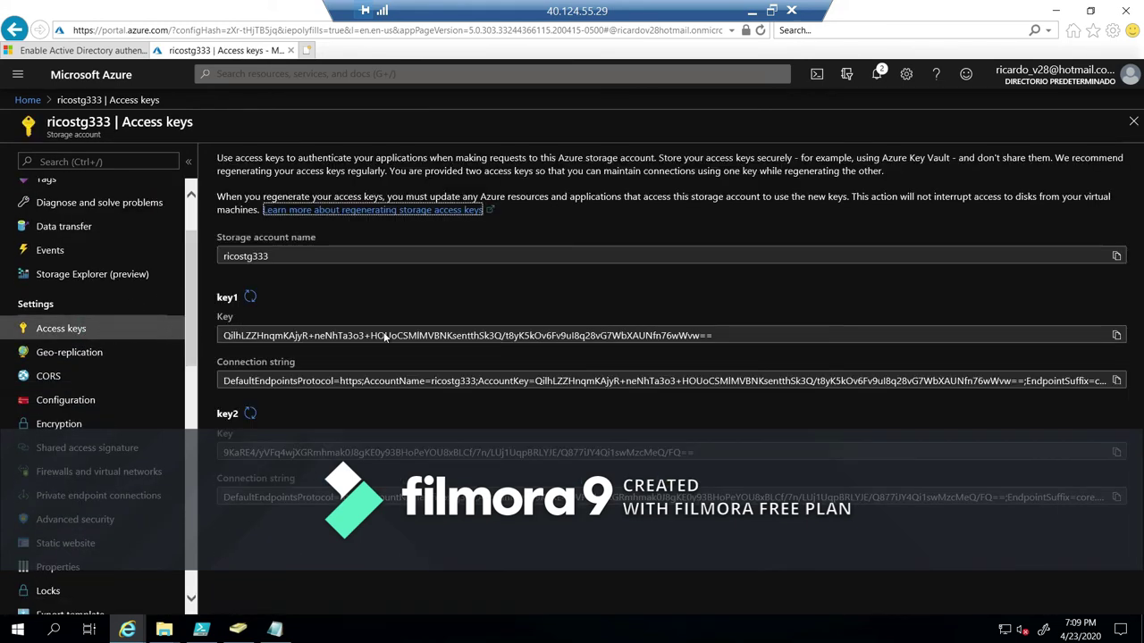
pyautogui.click(1117, 336)
pyautogui.click(277, 630)
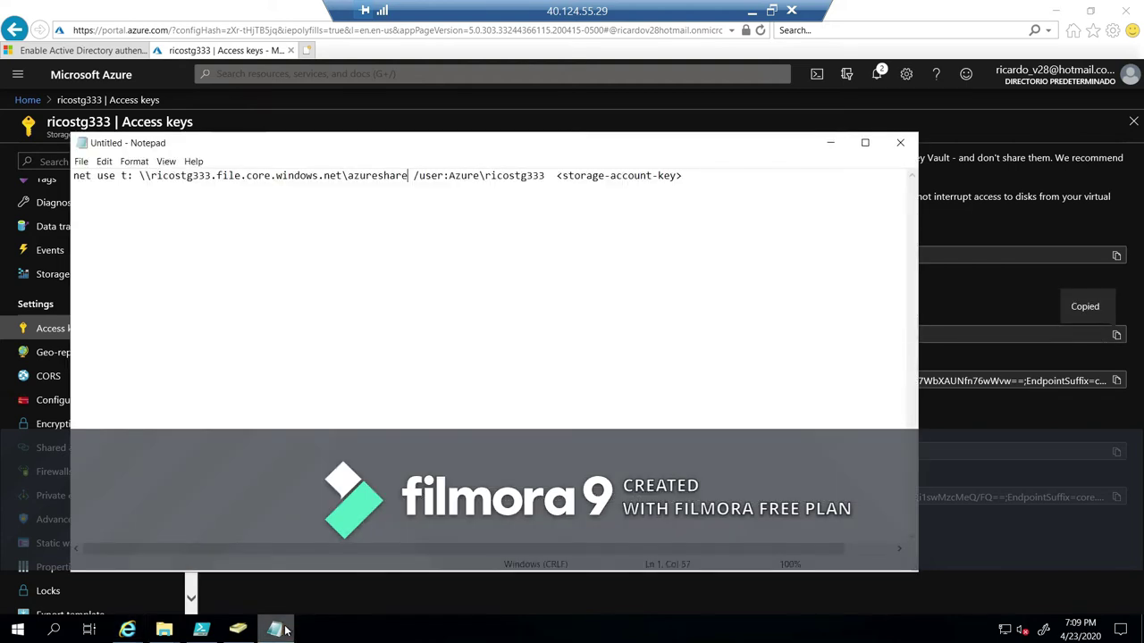
pyautogui.moveTo(557, 177); pyautogui.dragTo(684, 179)
pyautogui.hotkey('ctrl', 'v')
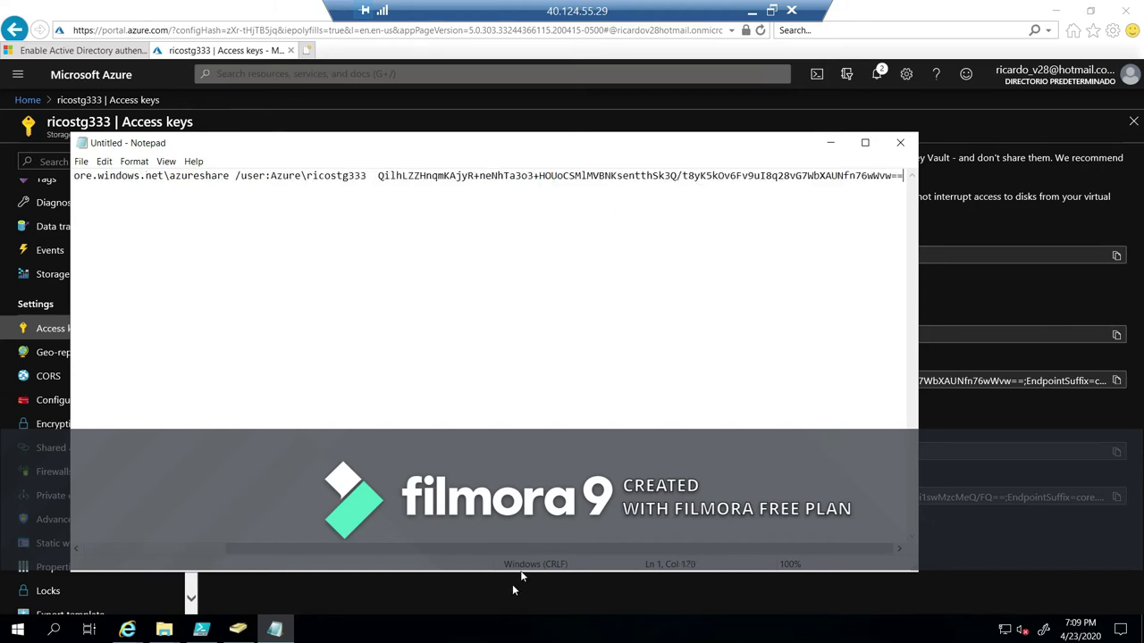
# Copy the finished net use command and minimize Notepad and the browser.
pyautogui.moveTo(527, 549); pyautogui.dragTo(344, 558)
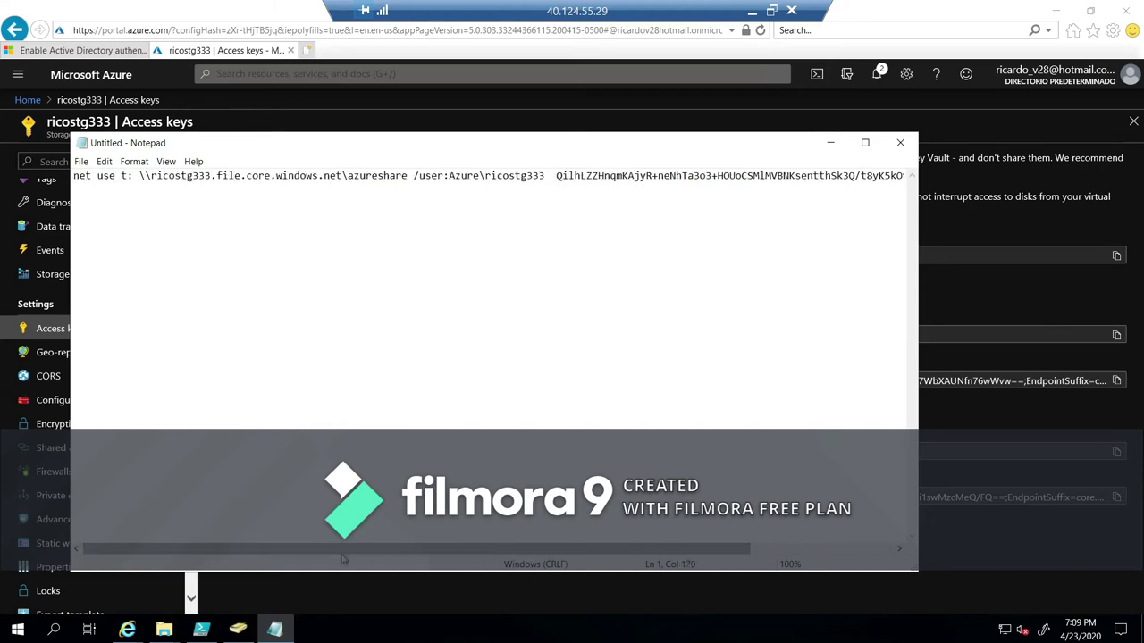
pyautogui.hotkey('ctrl', 'a')
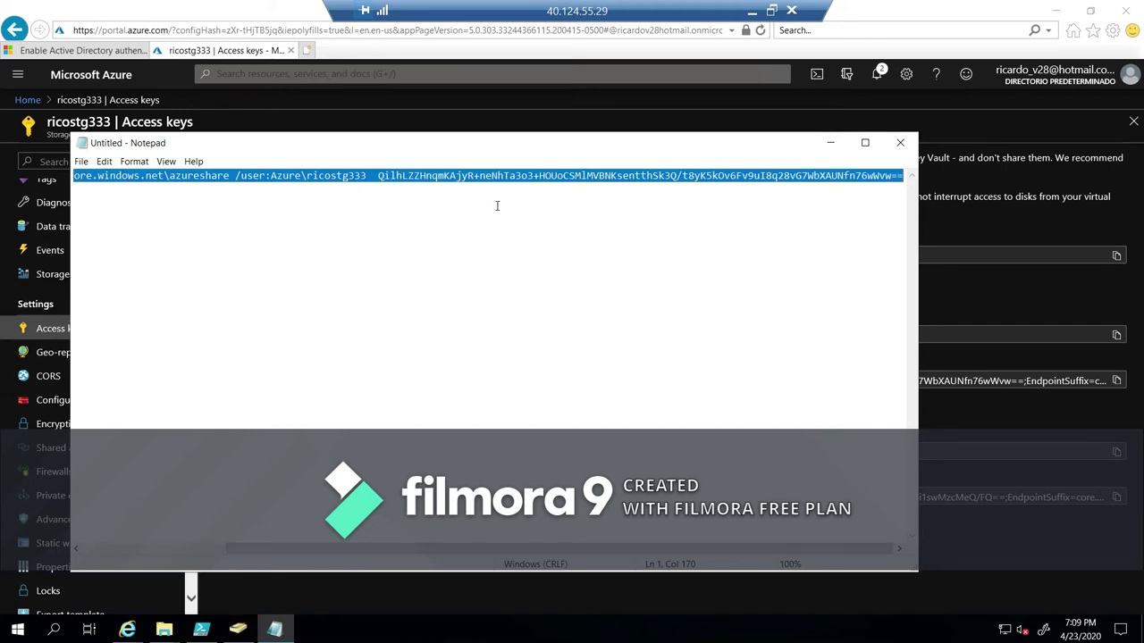
pyautogui.click(828, 146)
pyautogui.click(1053, 12)
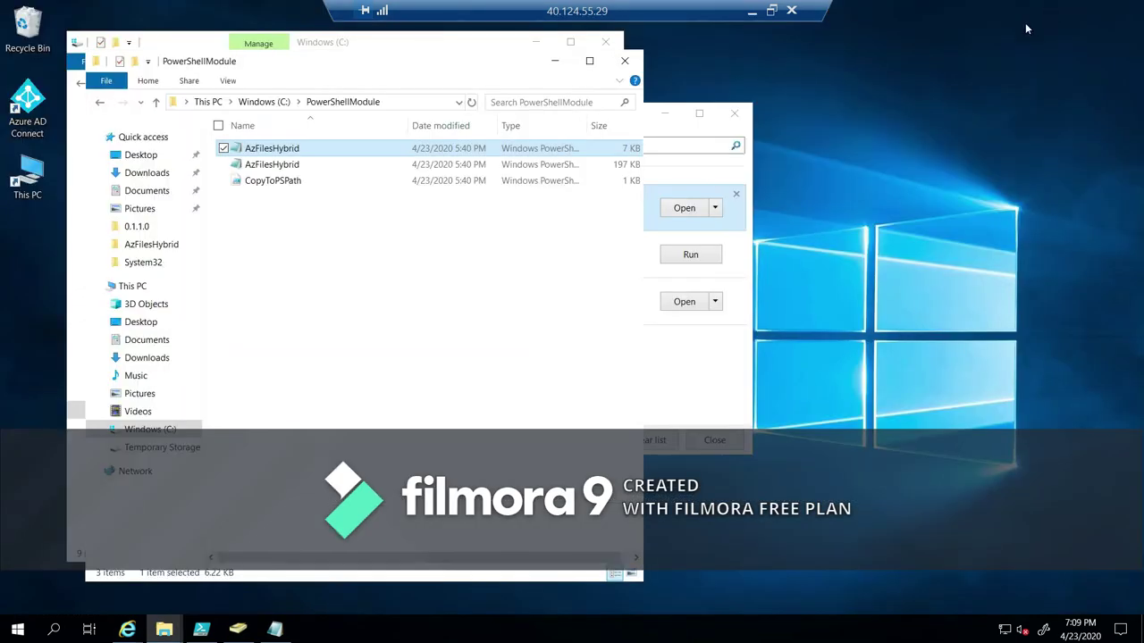
# Launch Command Prompt via cmd and run the pasted net use command mapping azureshare to T:.
pyautogui.click(20, 630)
pyautogui.write('cmd')
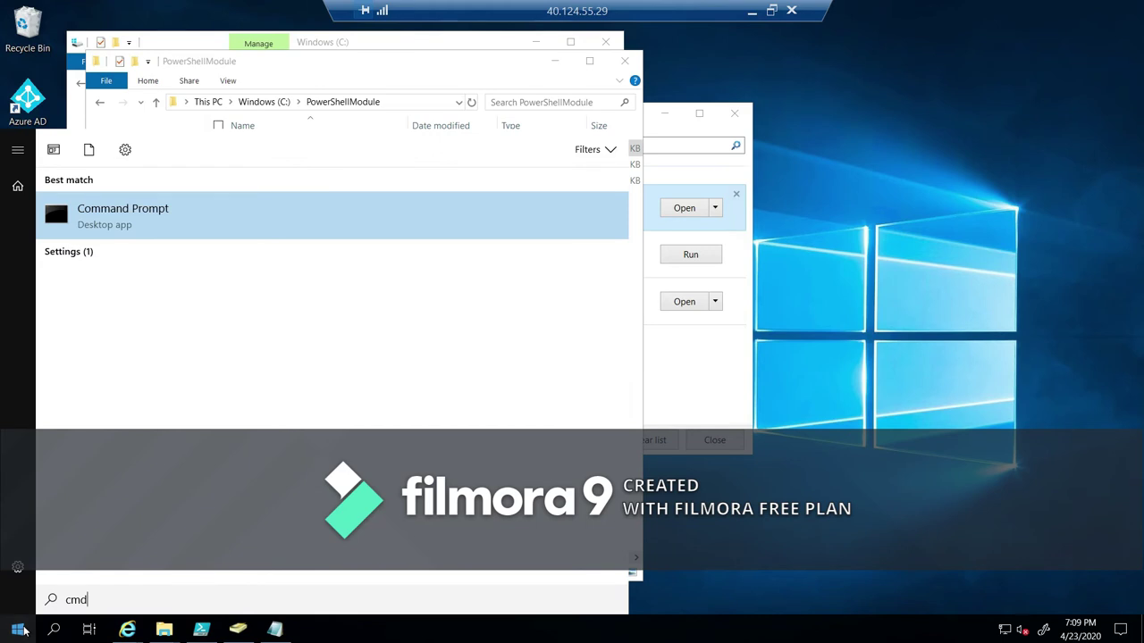
pyautogui.press('Return')
pyautogui.click(260, 187)
pyautogui.rightClick(260, 187)
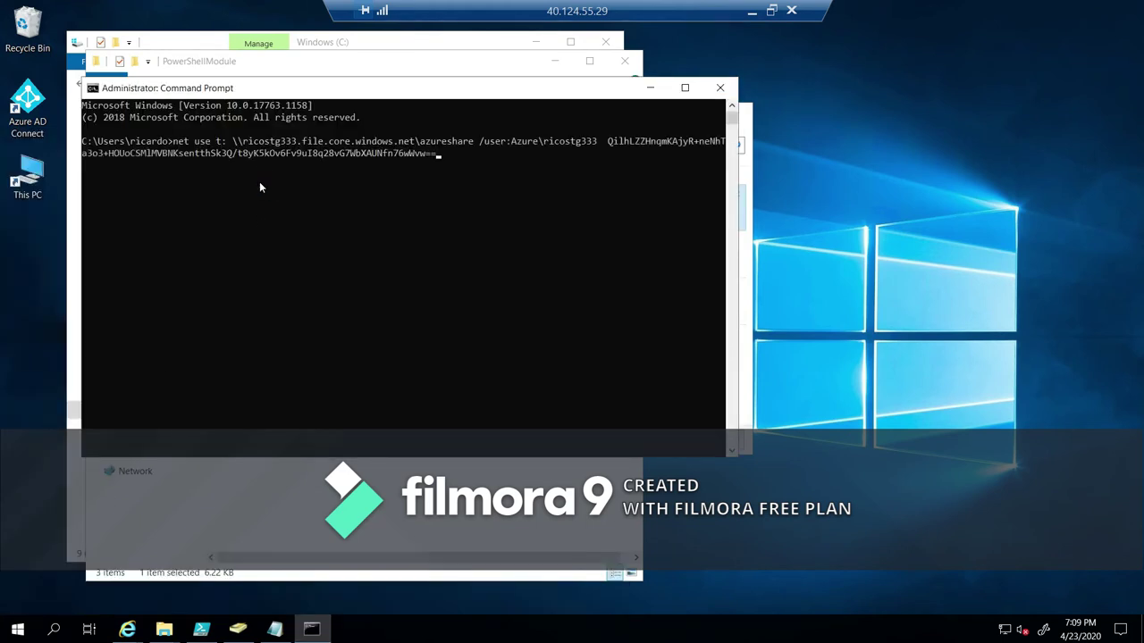
pyautogui.press('Return')
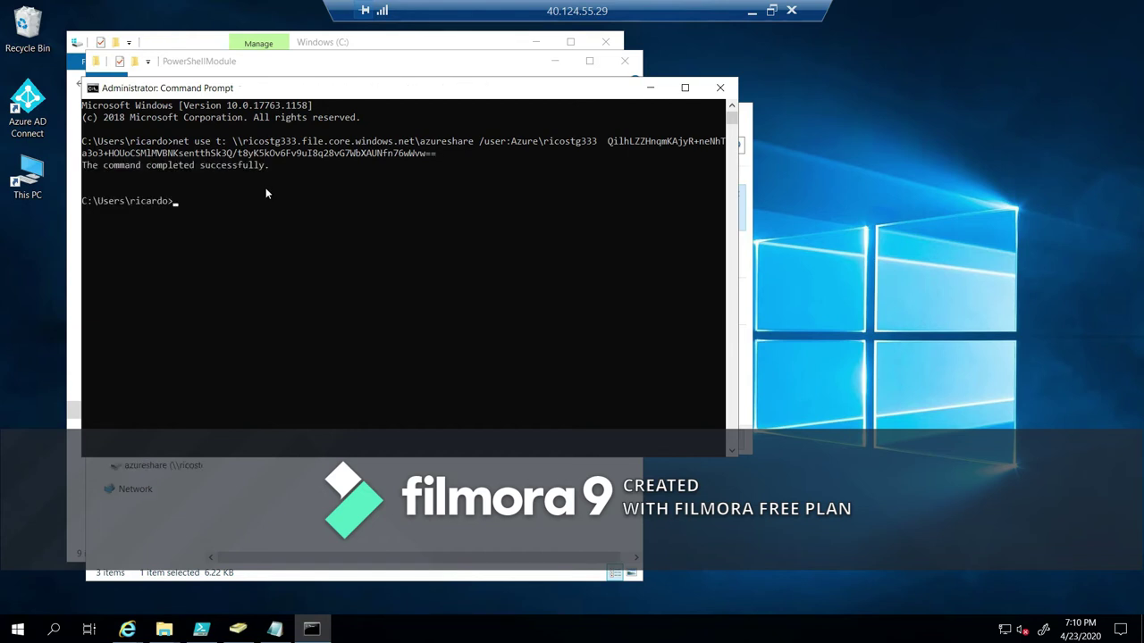
# Create a folder named folder1 on the mapped T: drive.
pyautogui.click(413, 518)
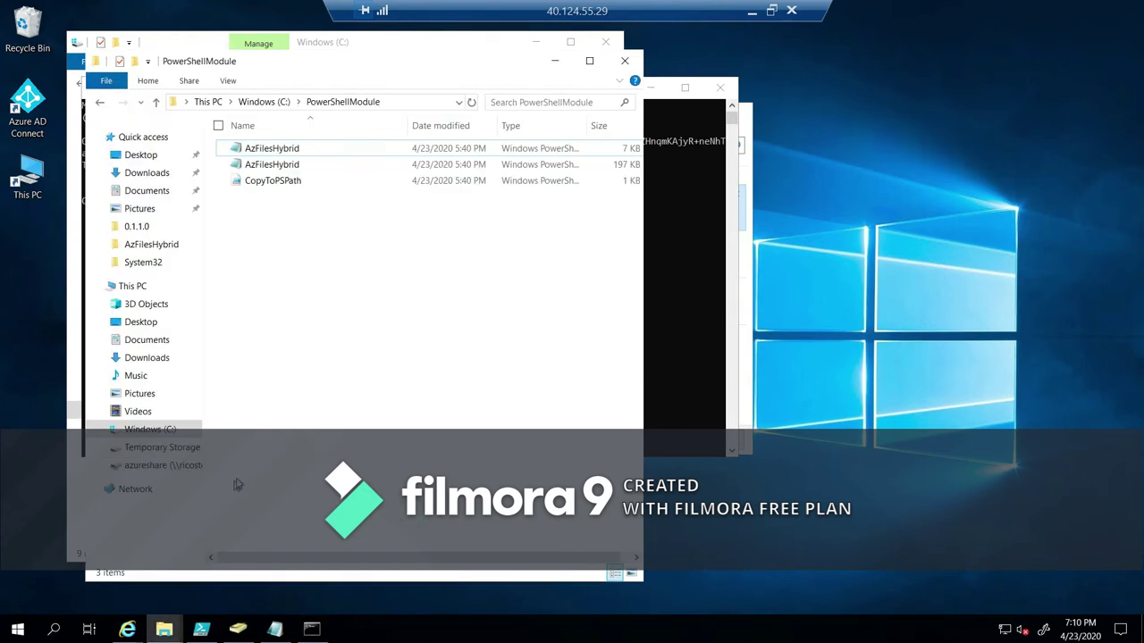
pyautogui.click(150, 469)
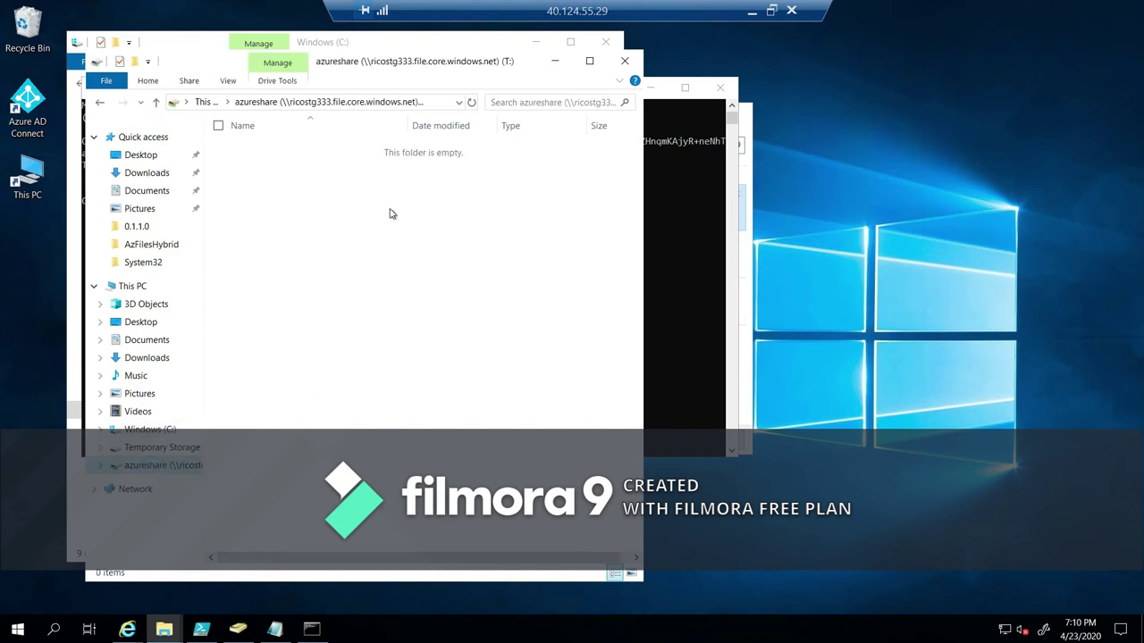
pyautogui.rightClick(362, 266)
pyautogui.moveTo(325, 410)
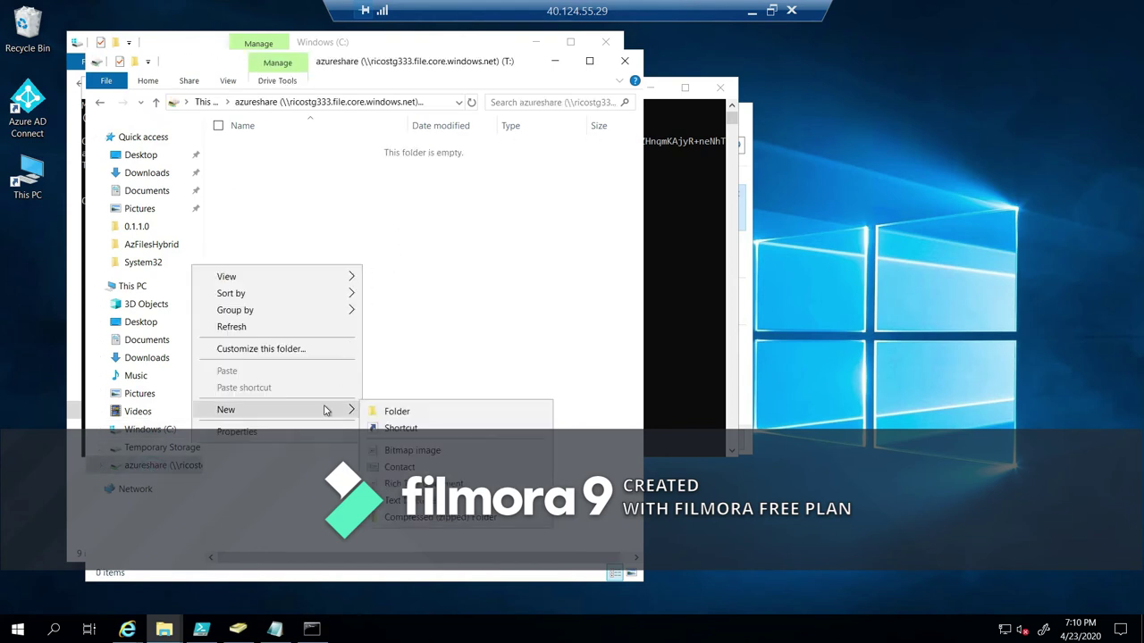
pyautogui.click(397, 413)
pyautogui.write('folder1')
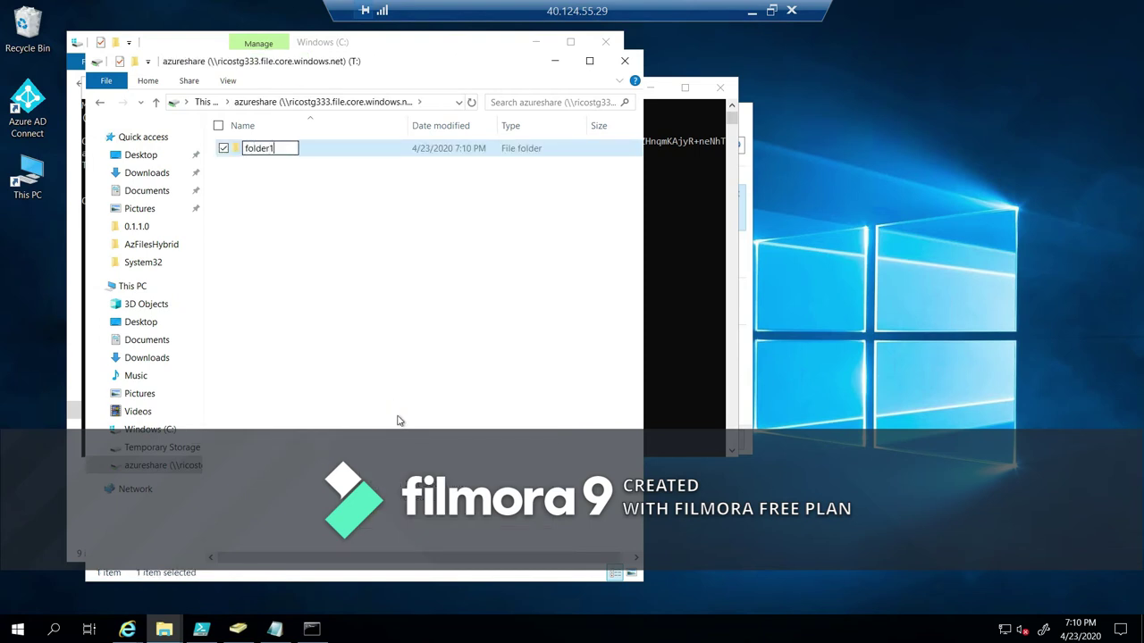
pyautogui.press('Return')
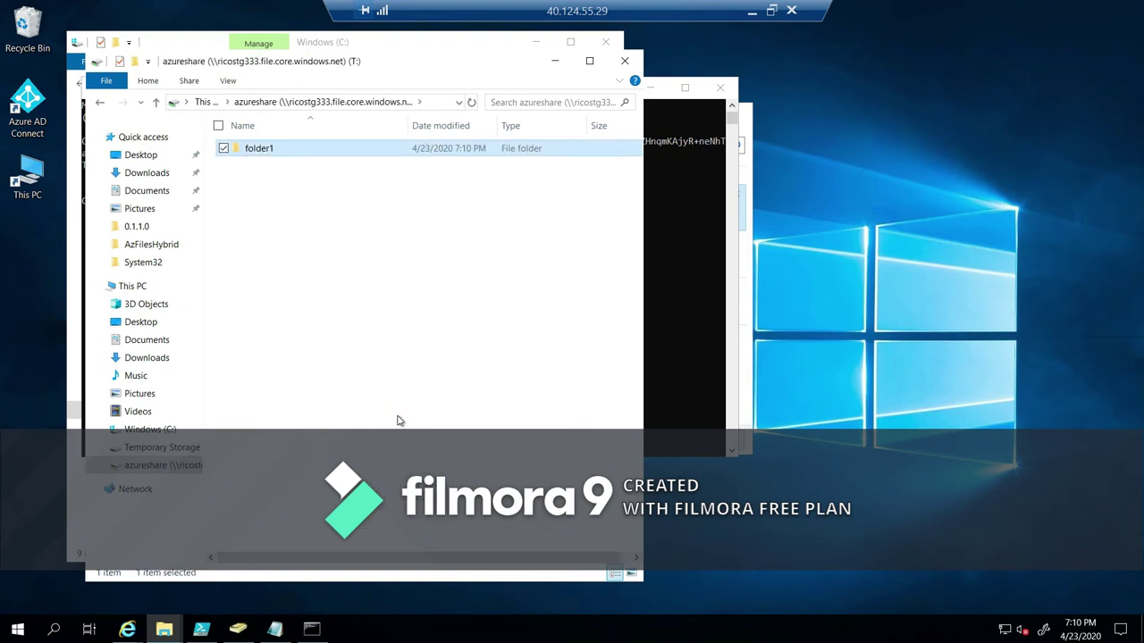
# Create text document file1 containing 'asdasd' and save it.
pyautogui.rightClick(400, 421)
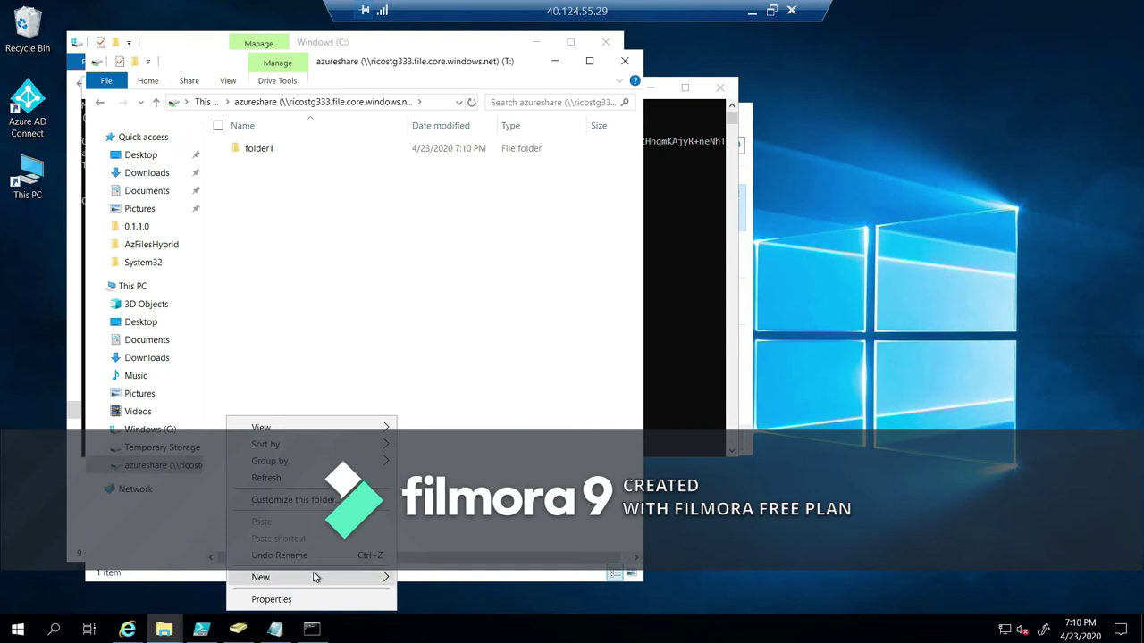
pyautogui.moveTo(313, 577)
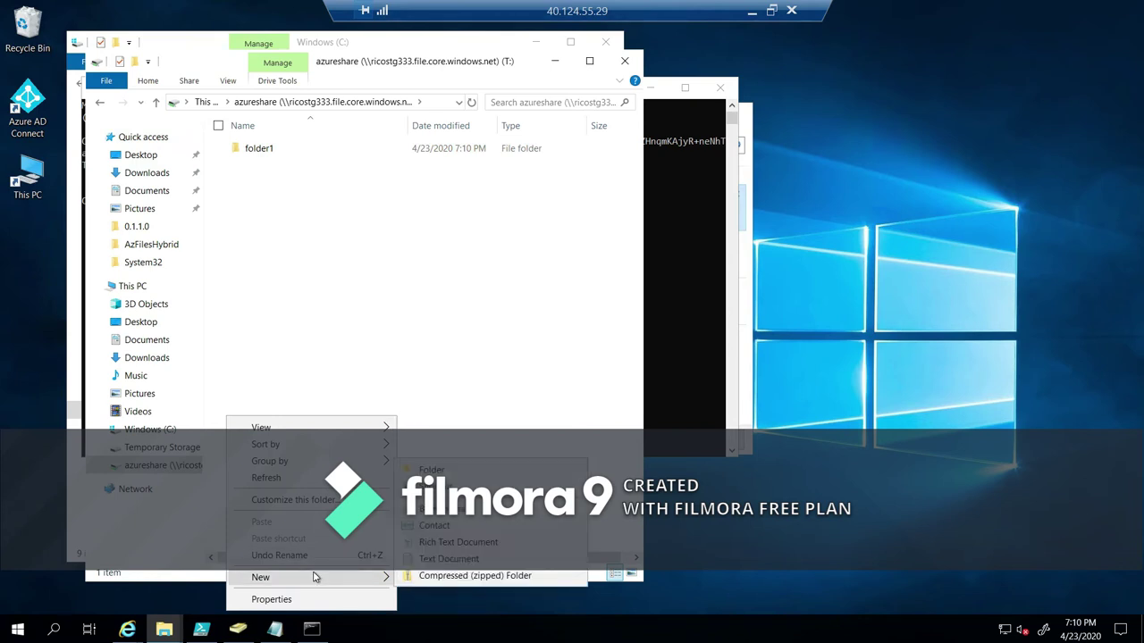
pyautogui.click(468, 561)
pyautogui.write('f')
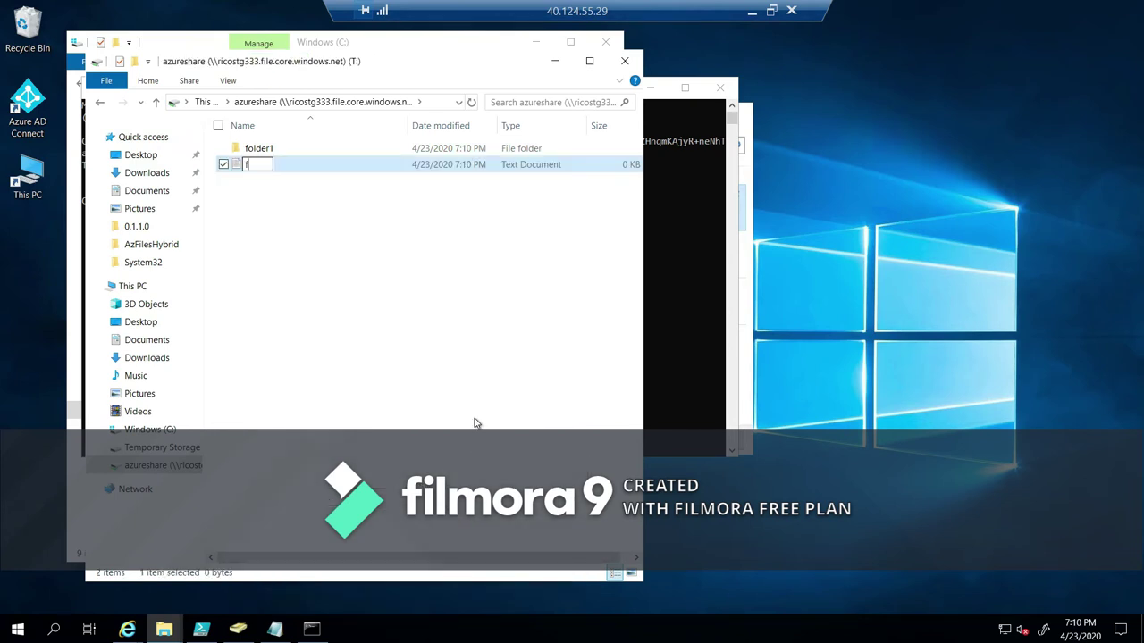
pyautogui.write('ile1')
pyautogui.press('Return')
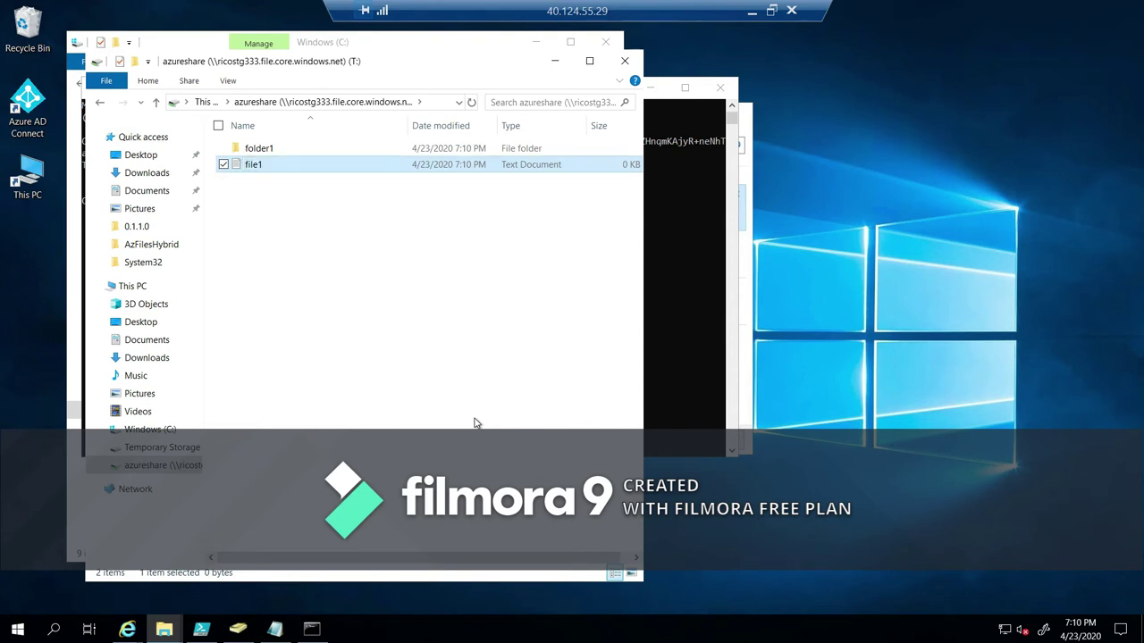
pyautogui.doubleClick(330, 166)
pyautogui.write('asdasd')
pyautogui.click(912, 88)
pyautogui.click(535, 317)
pyautogui.click(130, 631)
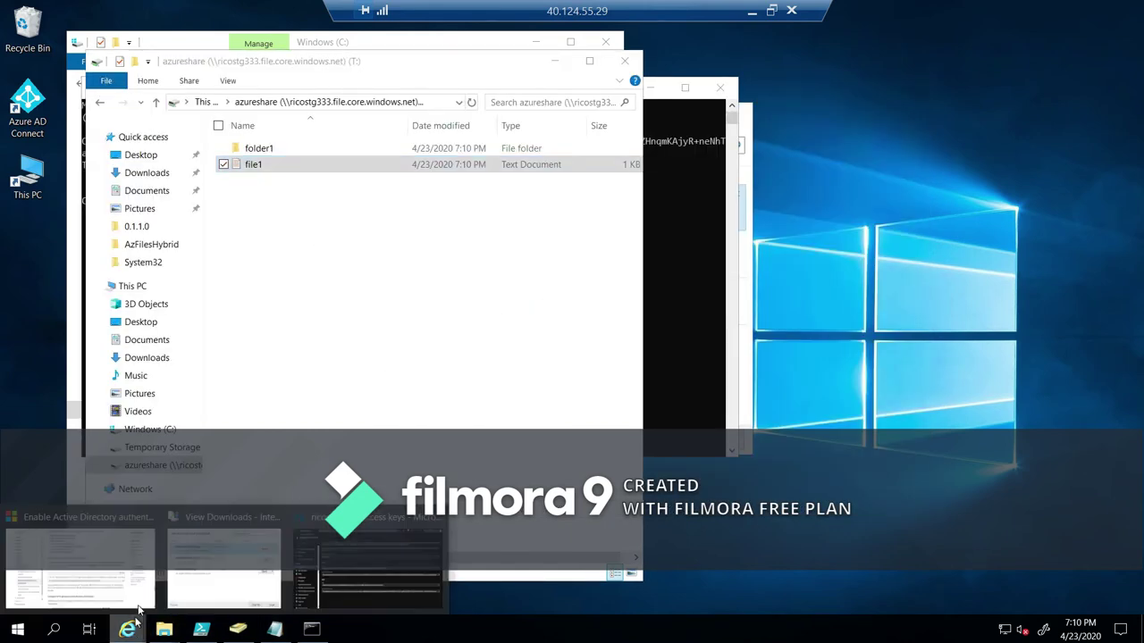
# Refresh the azureshare file share listing to show folder1 and file1.txt.
pyautogui.click(345, 567)
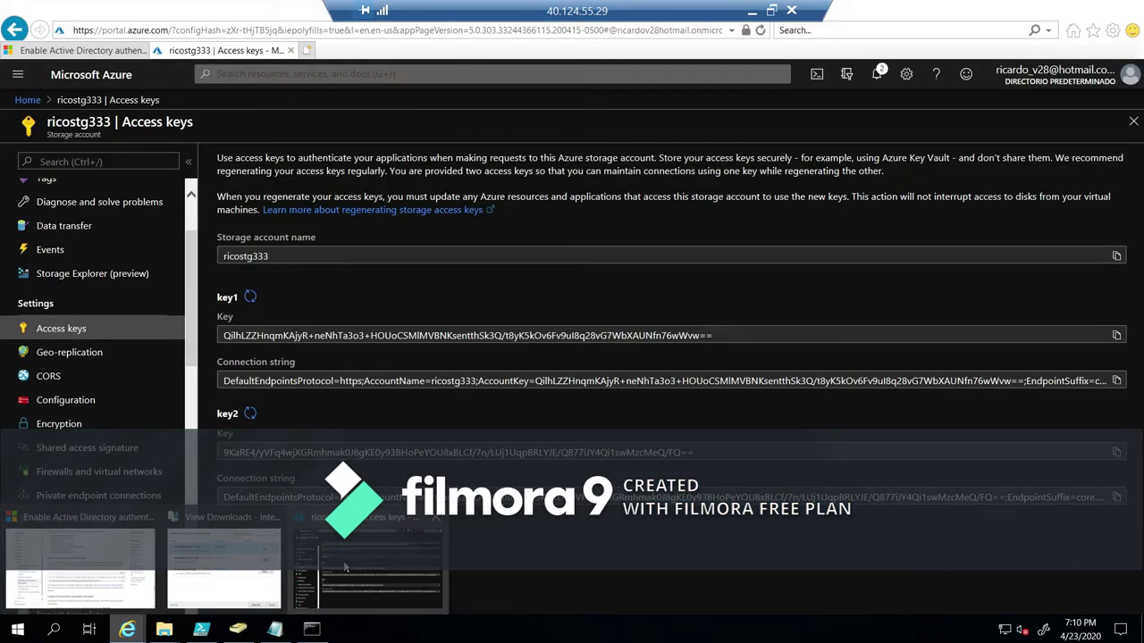
pyautogui.scroll(-3, 111, 422)
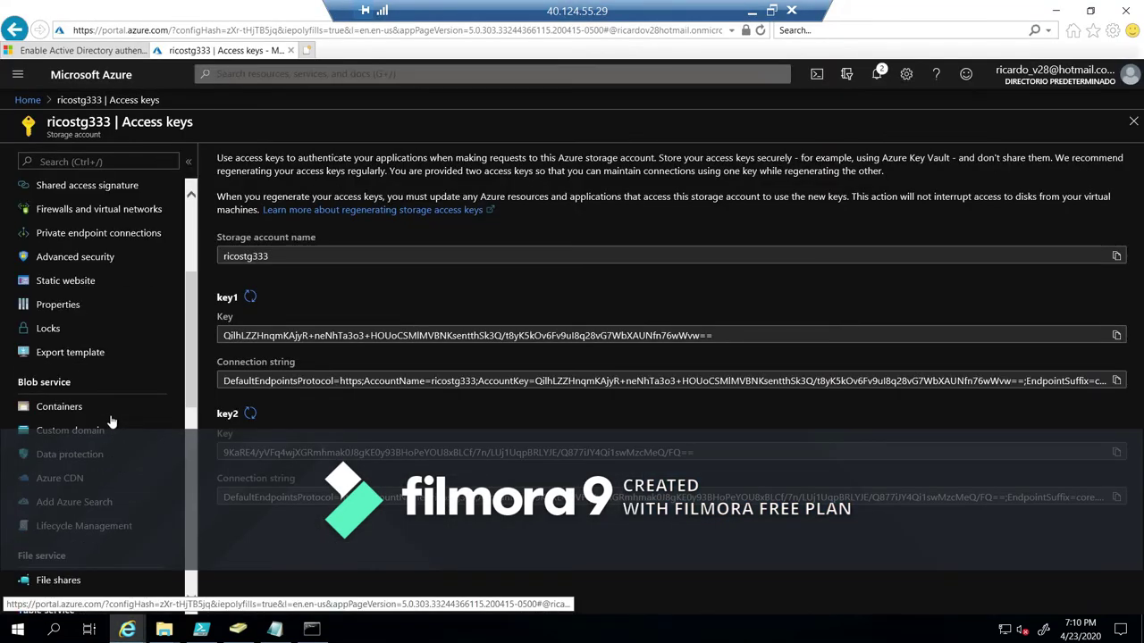
pyautogui.scroll(-3, 98, 420)
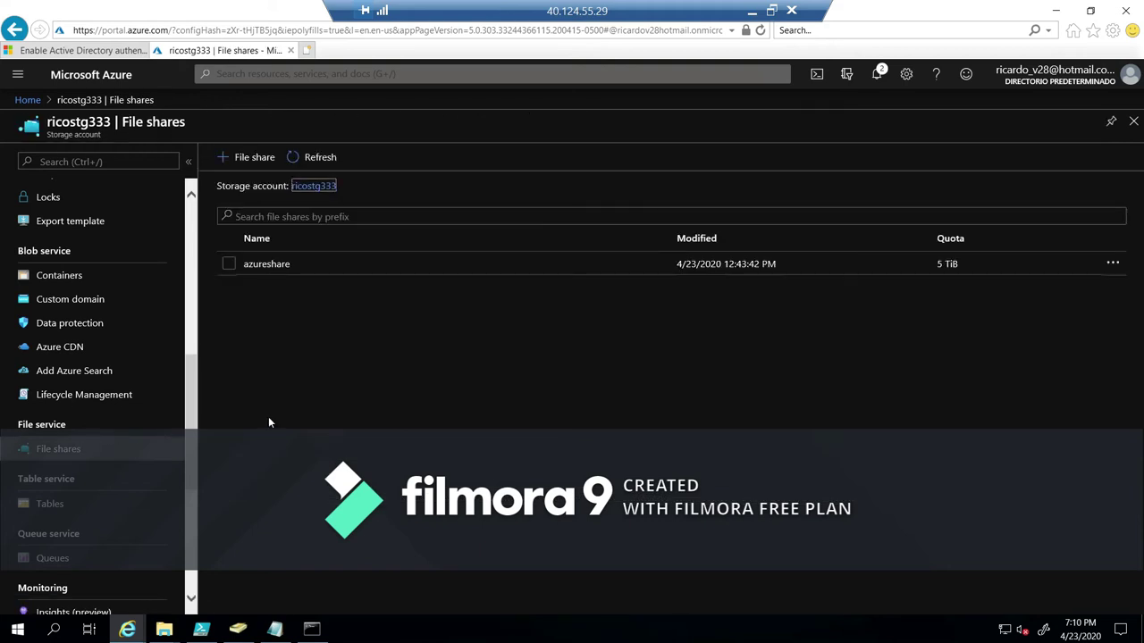
pyautogui.click(265, 264)
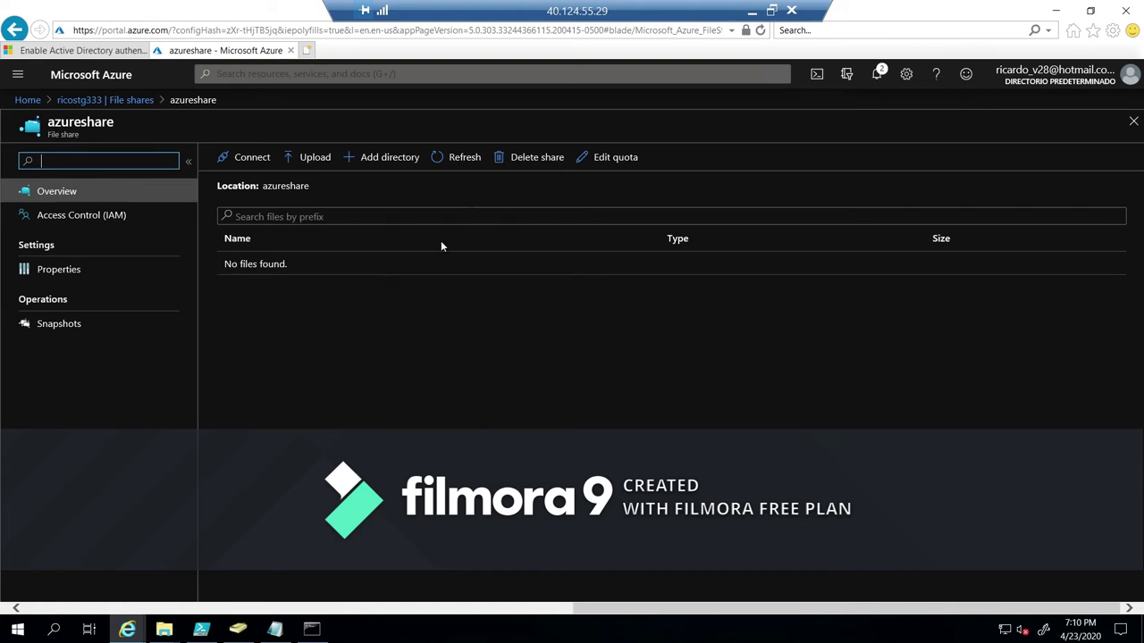
pyautogui.click(452, 161)
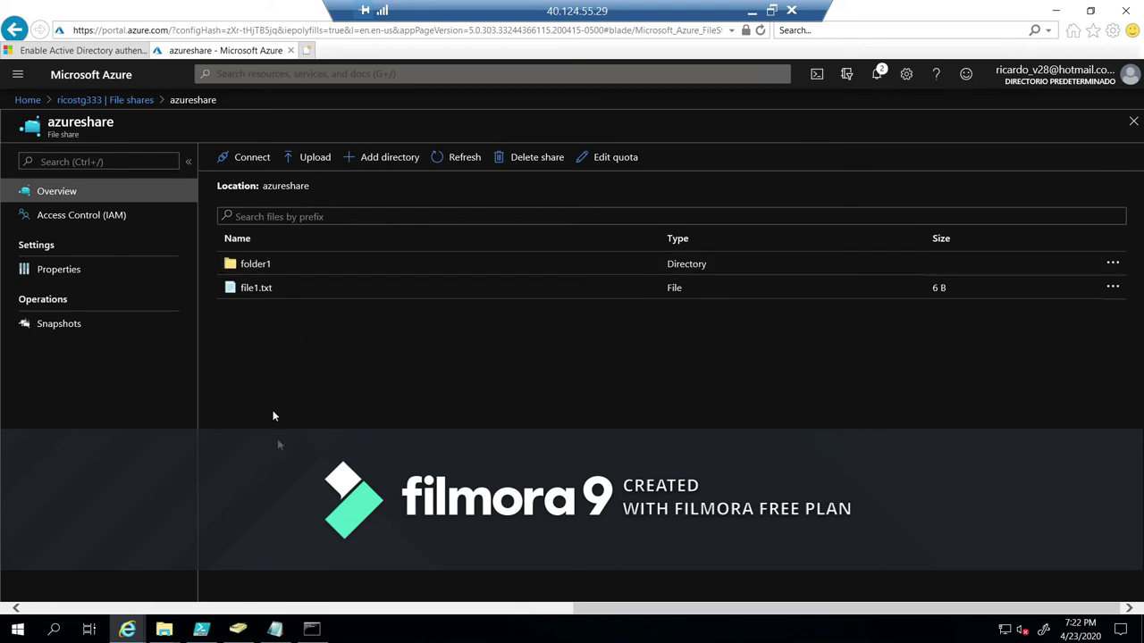
# Switch to the docs article's Configure NTFS permissions section.
pyautogui.click(85, 50)
pyautogui.scroll(-3, 415, 242)
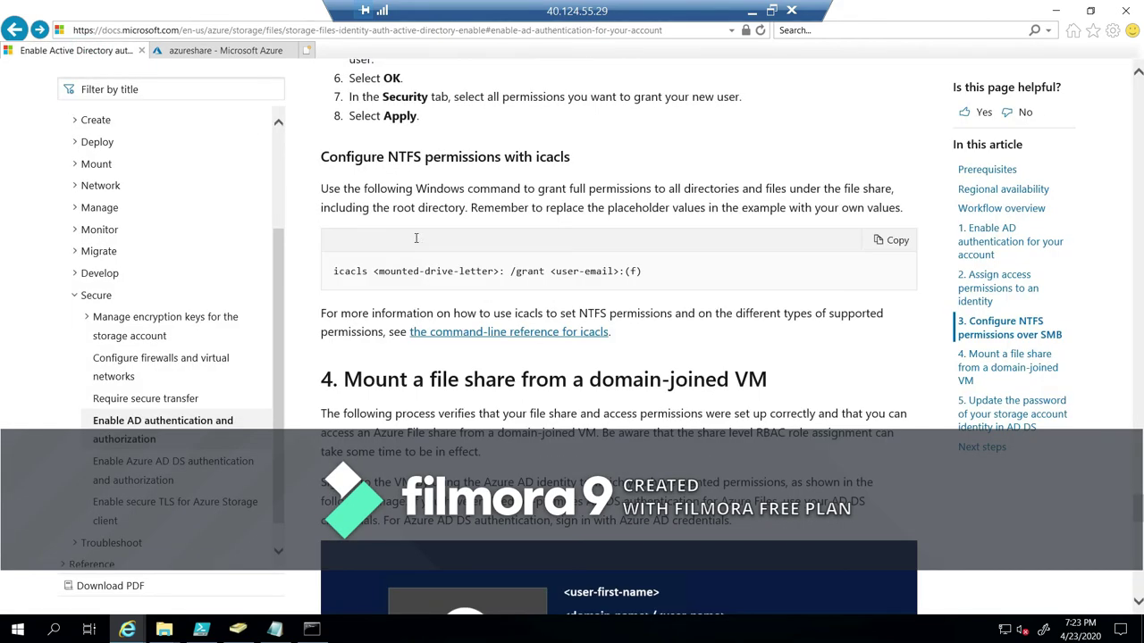
pyautogui.scroll(2, 416, 237)
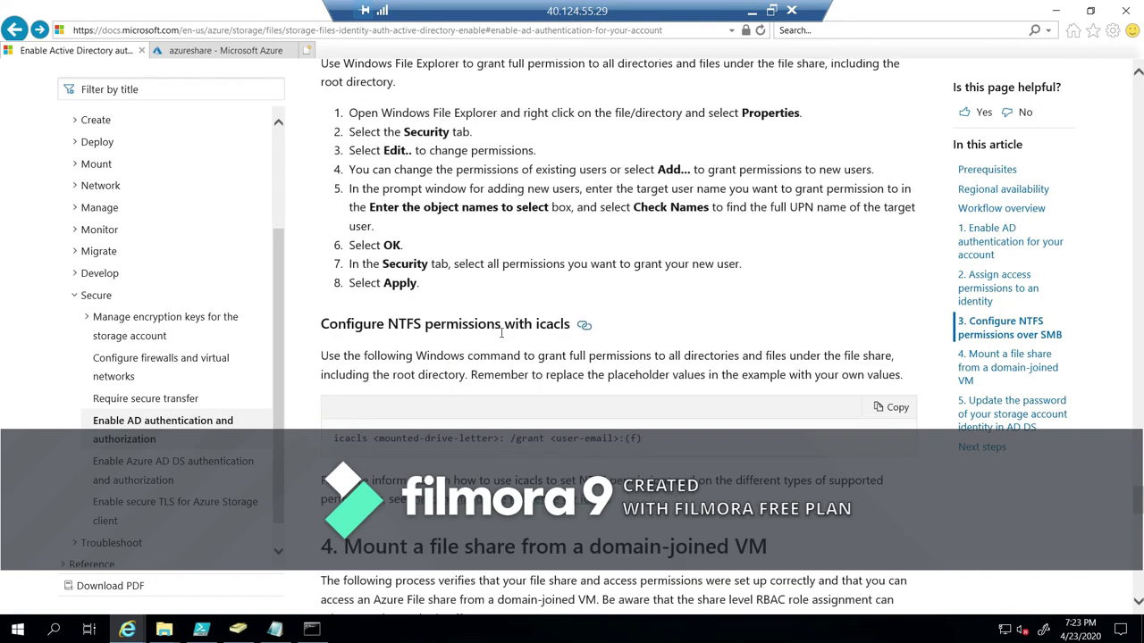
# Open the Security permissions editor for file1 on the azureshare T: drive.
pyautogui.scroll(1, 477, 344)
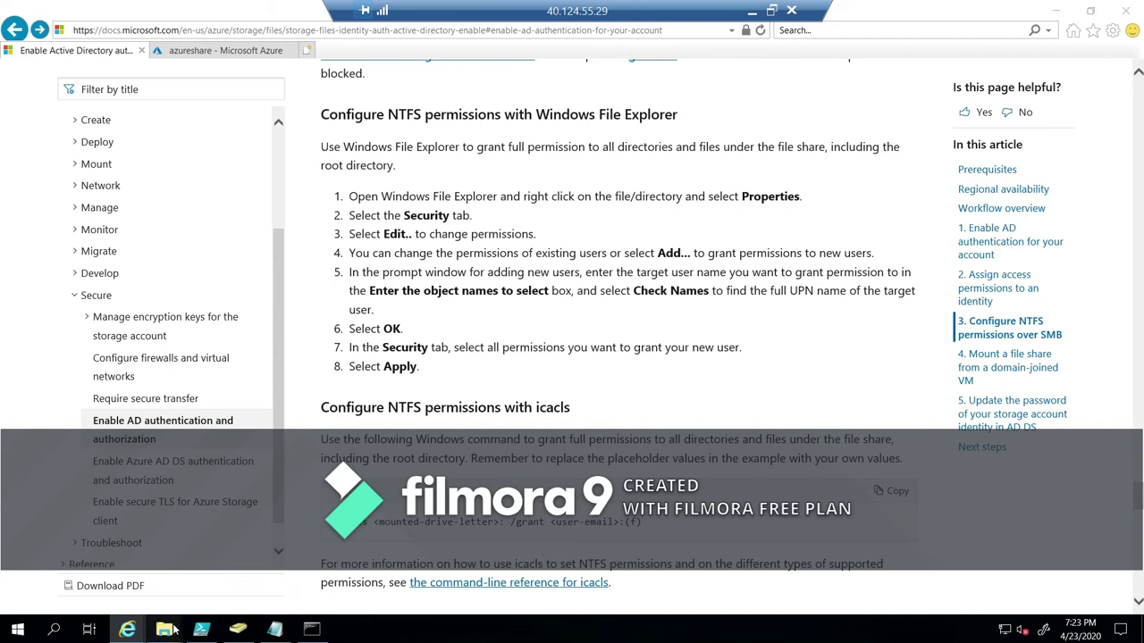
pyautogui.moveTo(176, 629)
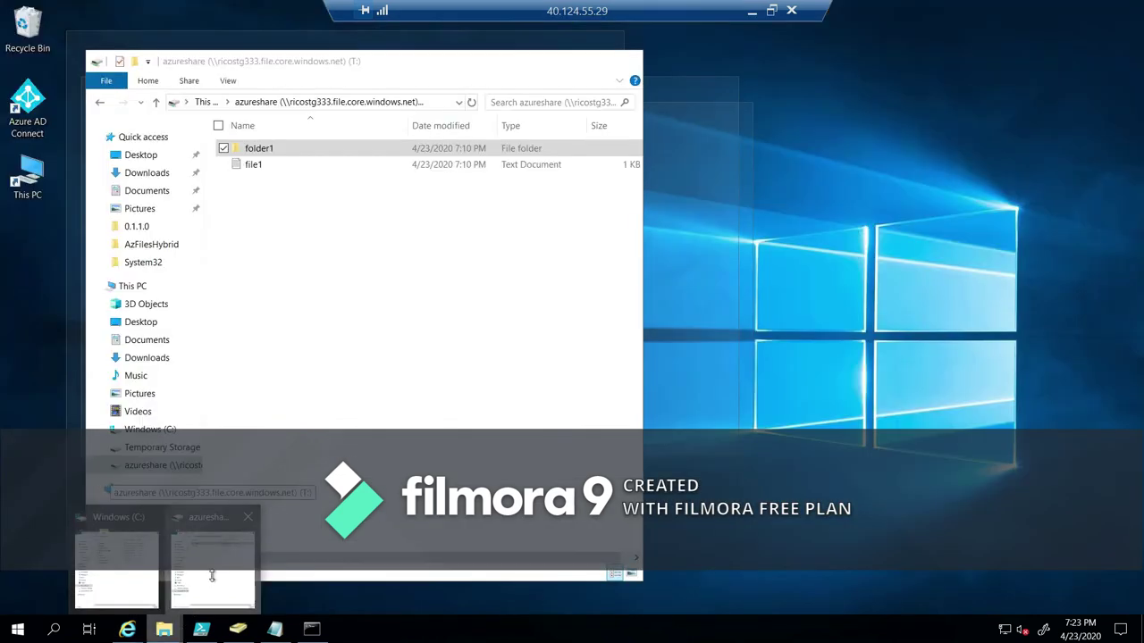
pyautogui.click(213, 581)
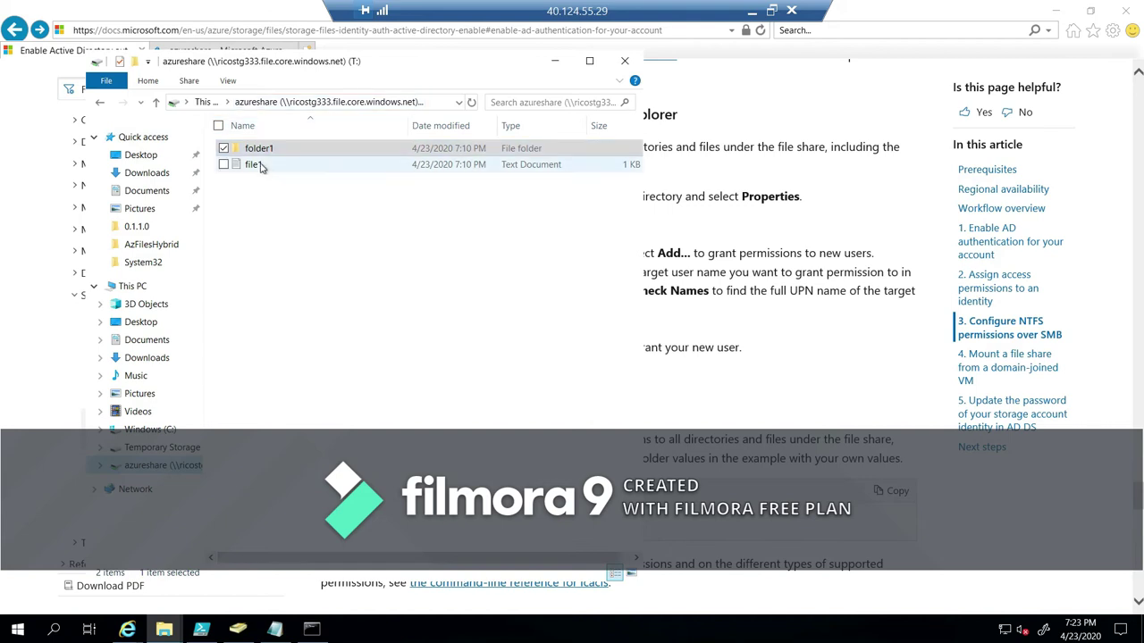
pyautogui.rightClick(260, 165)
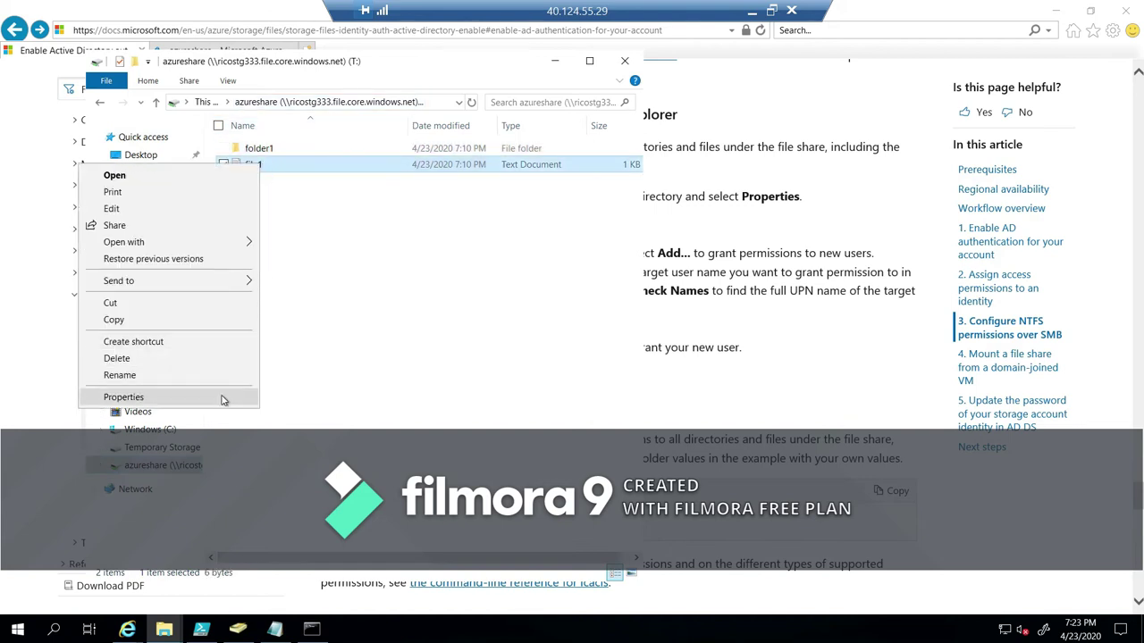
pyautogui.click(223, 398)
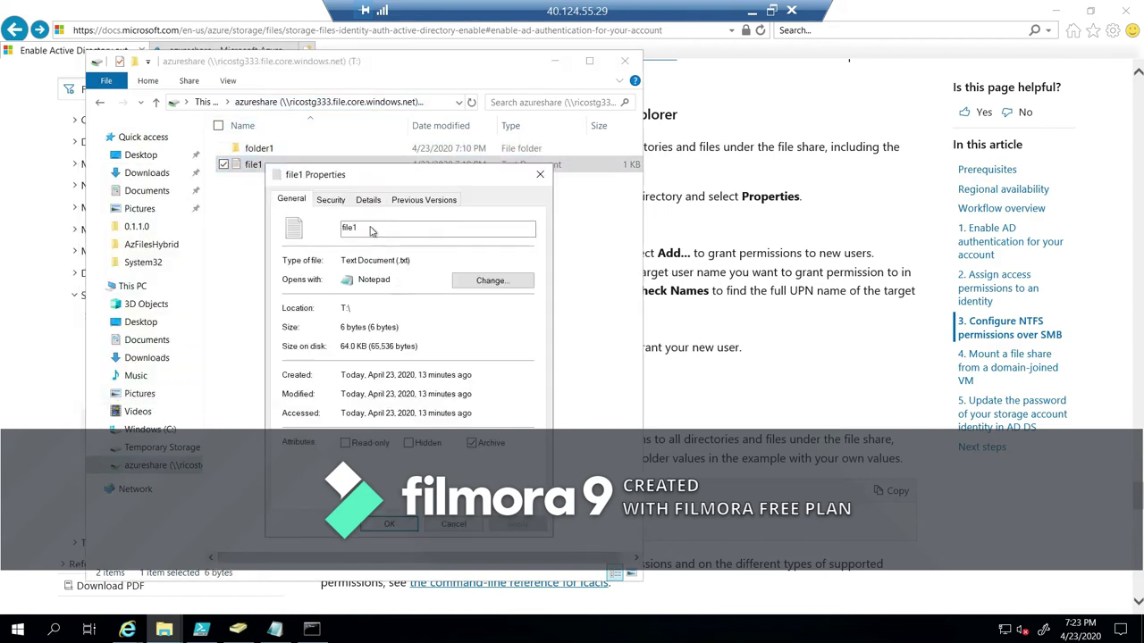
pyautogui.click(331, 199)
pyautogui.click(485, 333)
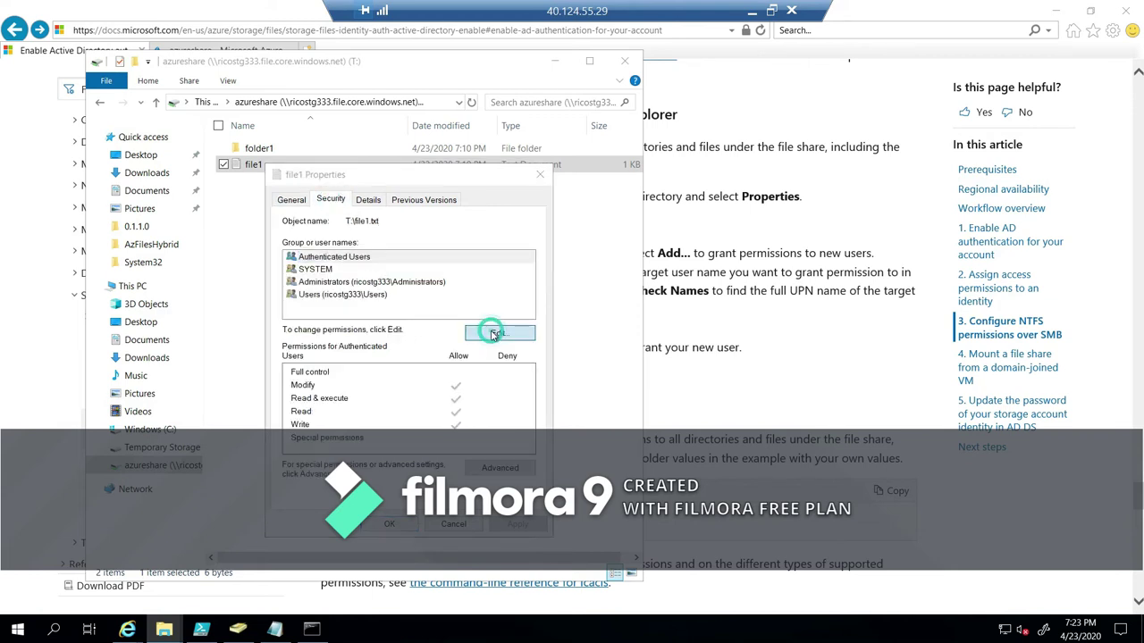
# Add the rico.com local admin user to file1's permissions and apply the change.
pyautogui.click(464, 402)
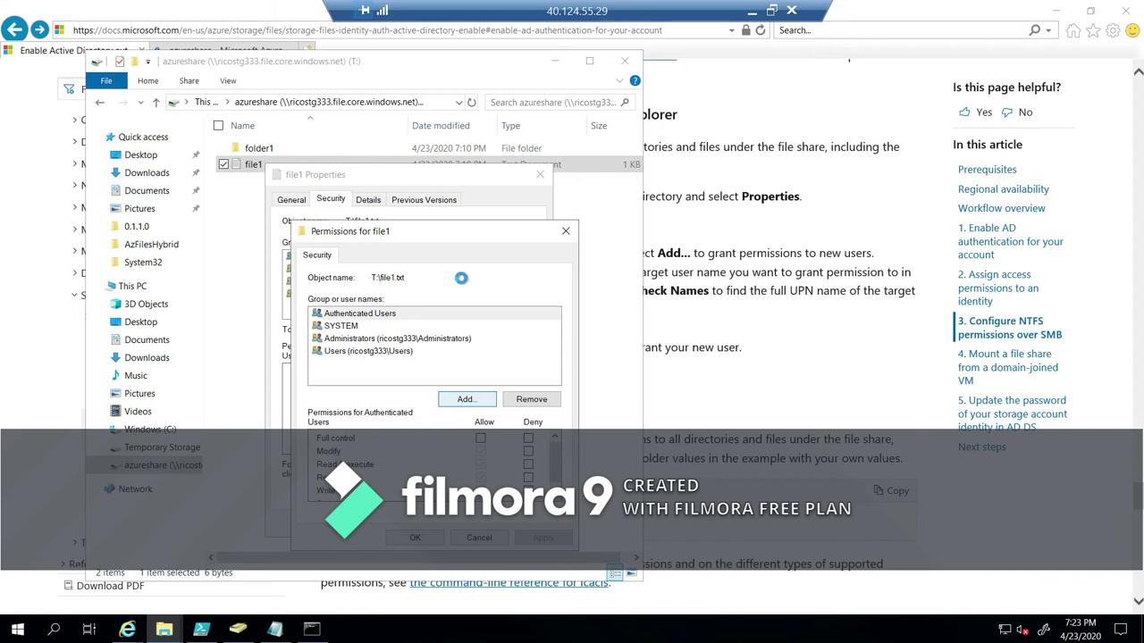
pyautogui.click(388, 376)
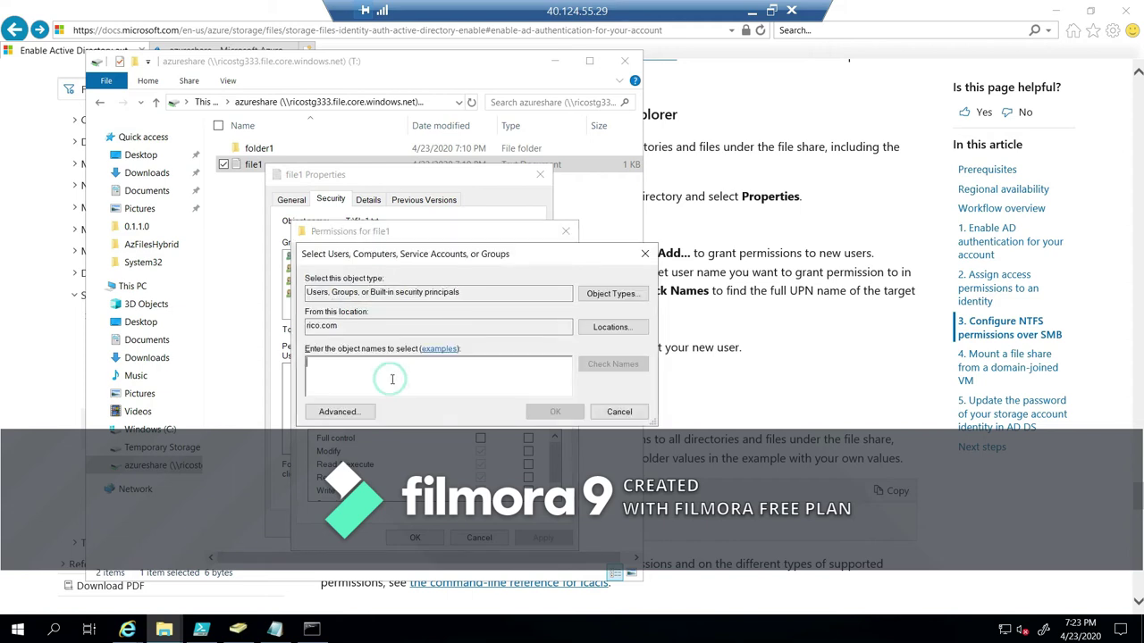
pyautogui.write('localuser1')
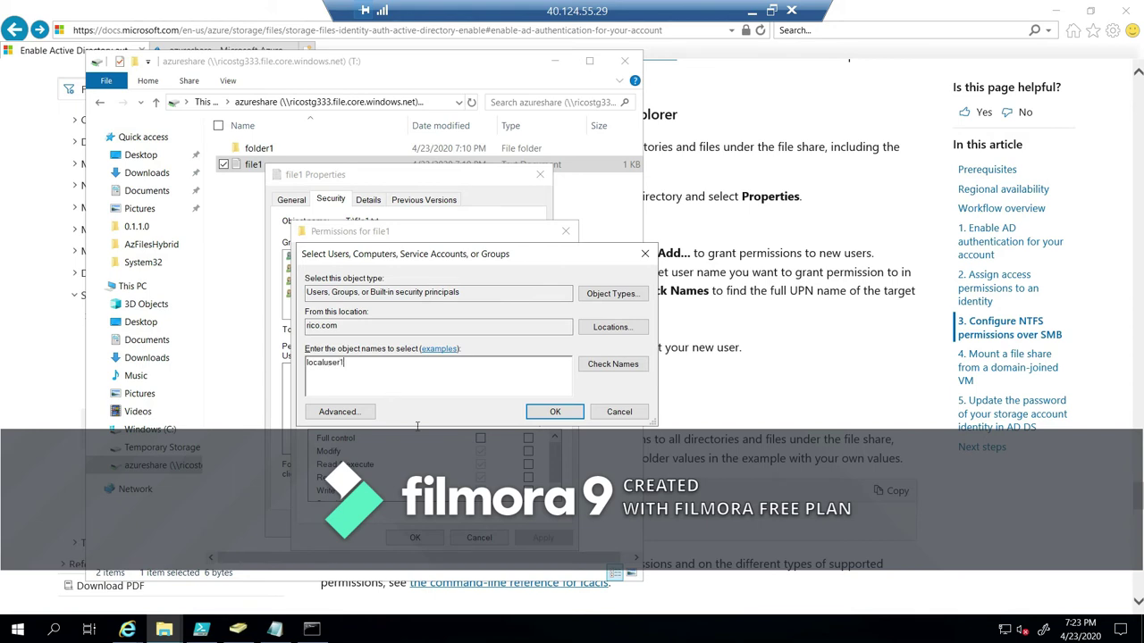
pyautogui.click(613, 364)
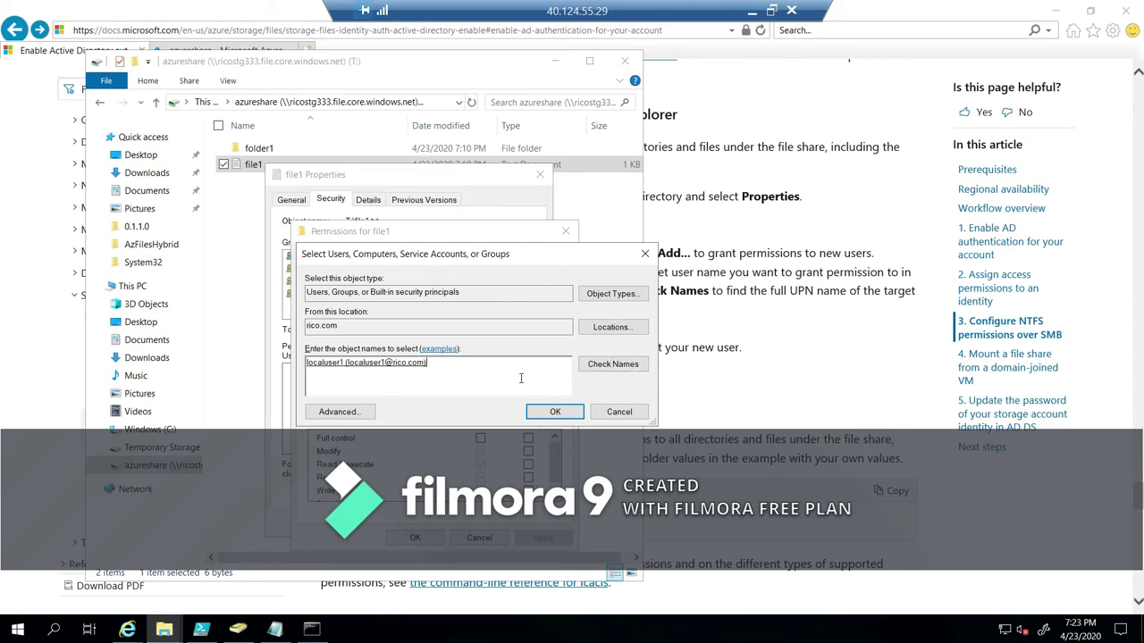
pyautogui.click(555, 412)
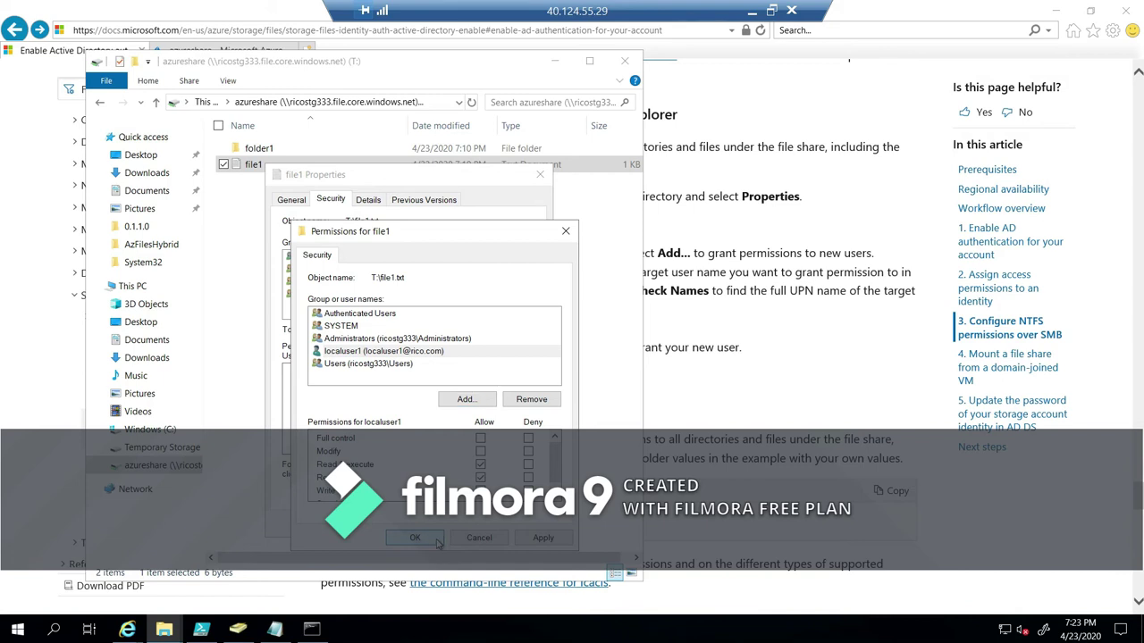
pyautogui.click(436, 540)
pyautogui.click(412, 526)
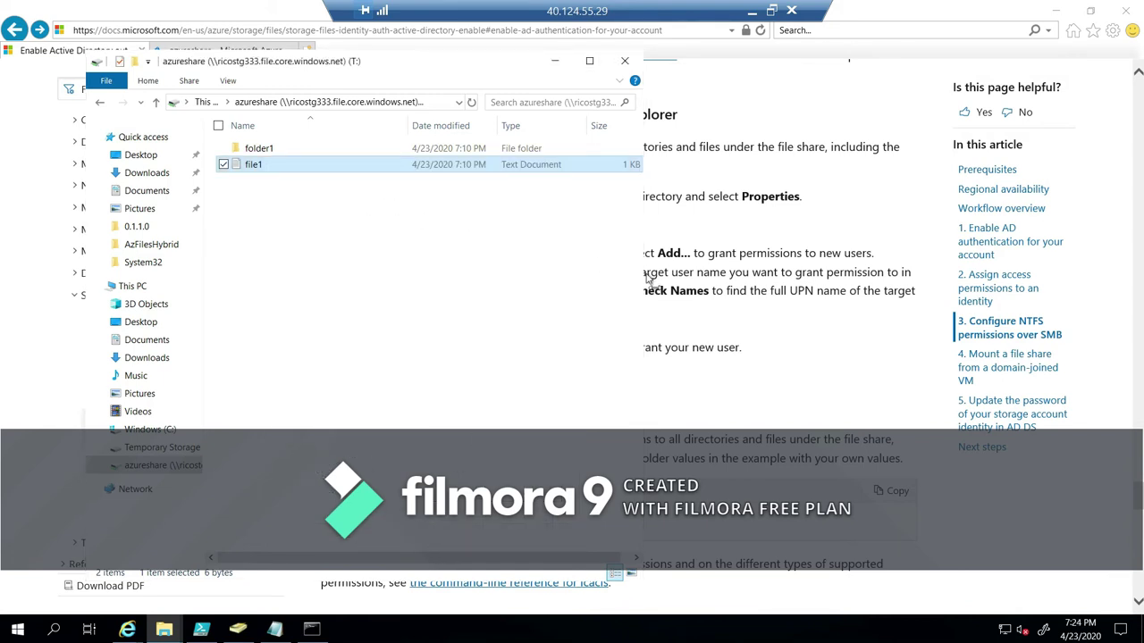
pyautogui.click(695, 320)
pyautogui.scroll(-3, 412, 272)
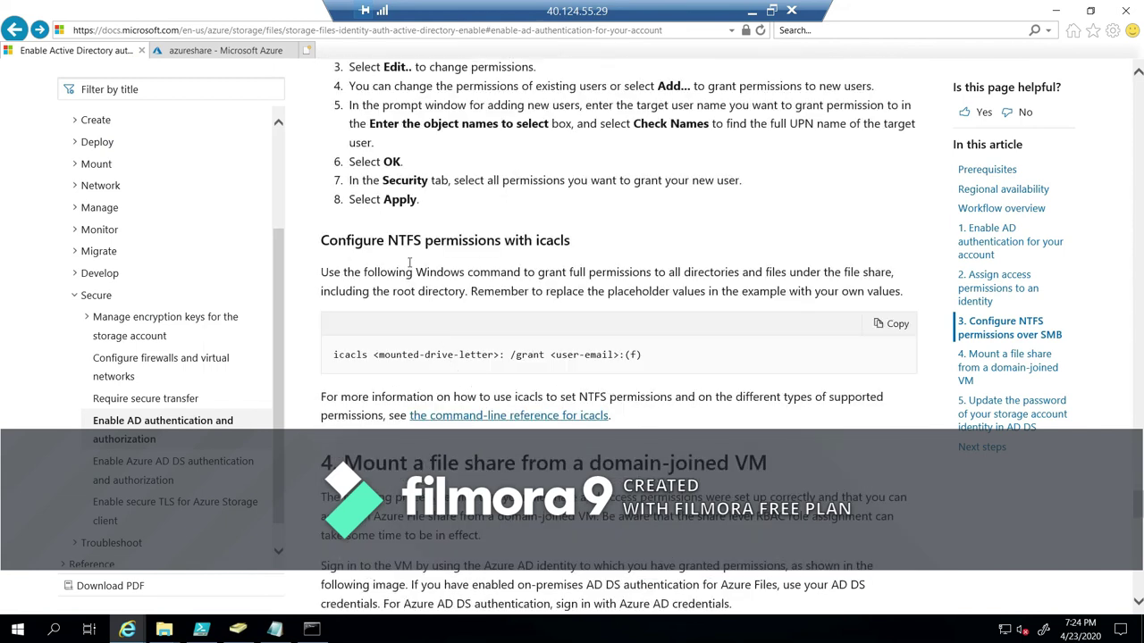
# Replace the Notepad contents with the docs' icacls example command.
pyautogui.moveTo(684, 357); pyautogui.dragTo(333, 356)
pyautogui.hotkey('ctrl', 'c')
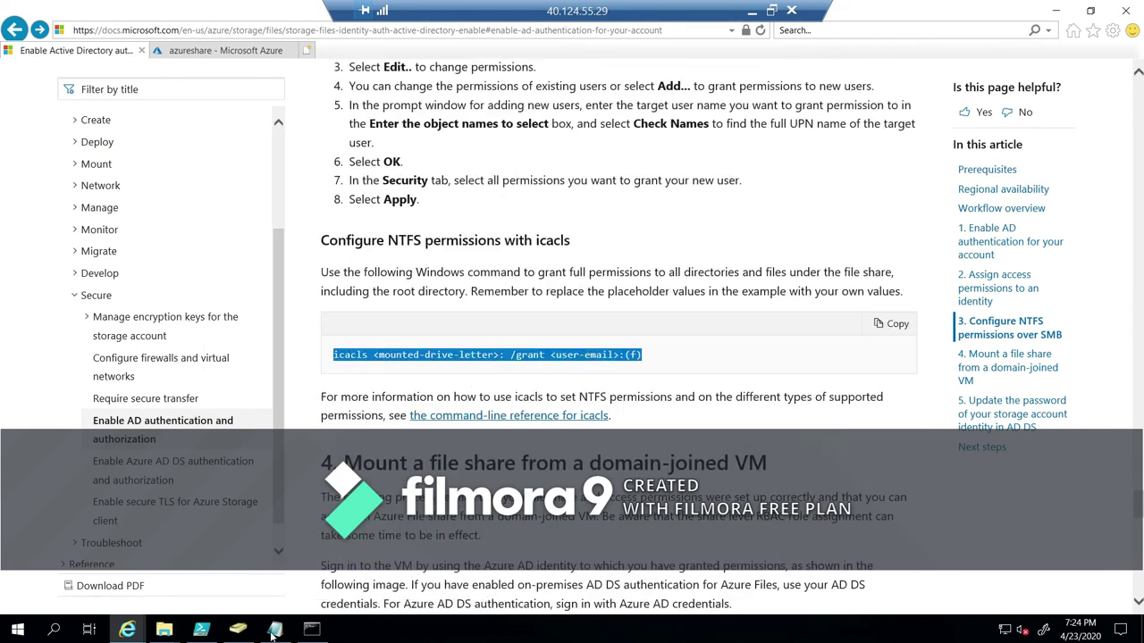
pyautogui.click(275, 630)
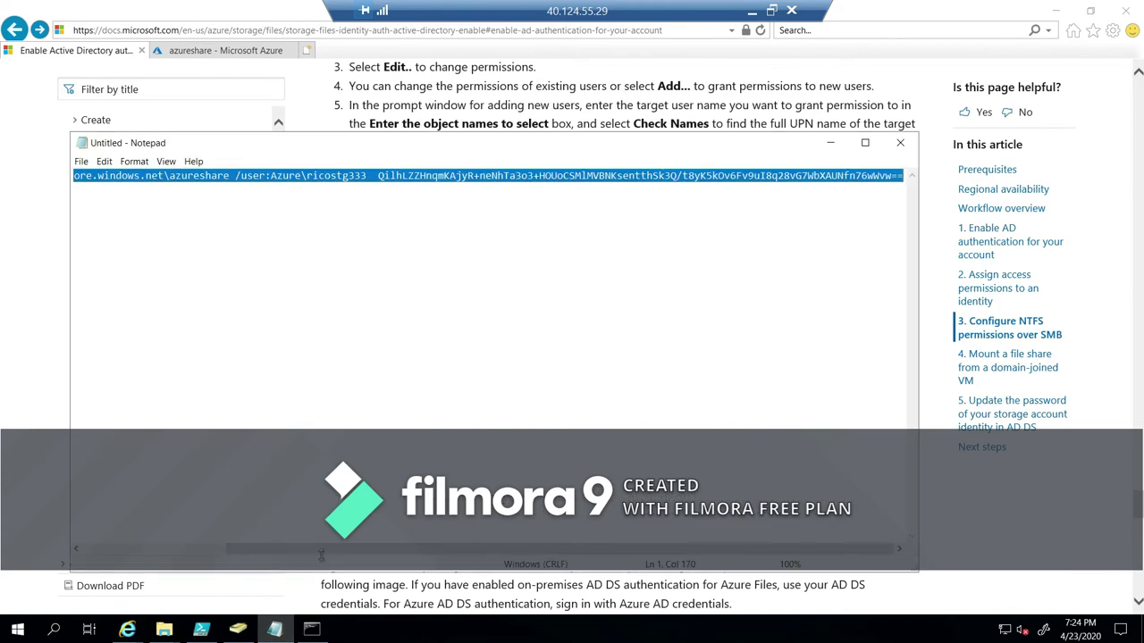
pyautogui.click(318, 273)
pyautogui.hotkey('ctrl', 'a')
pyautogui.press('Delete')
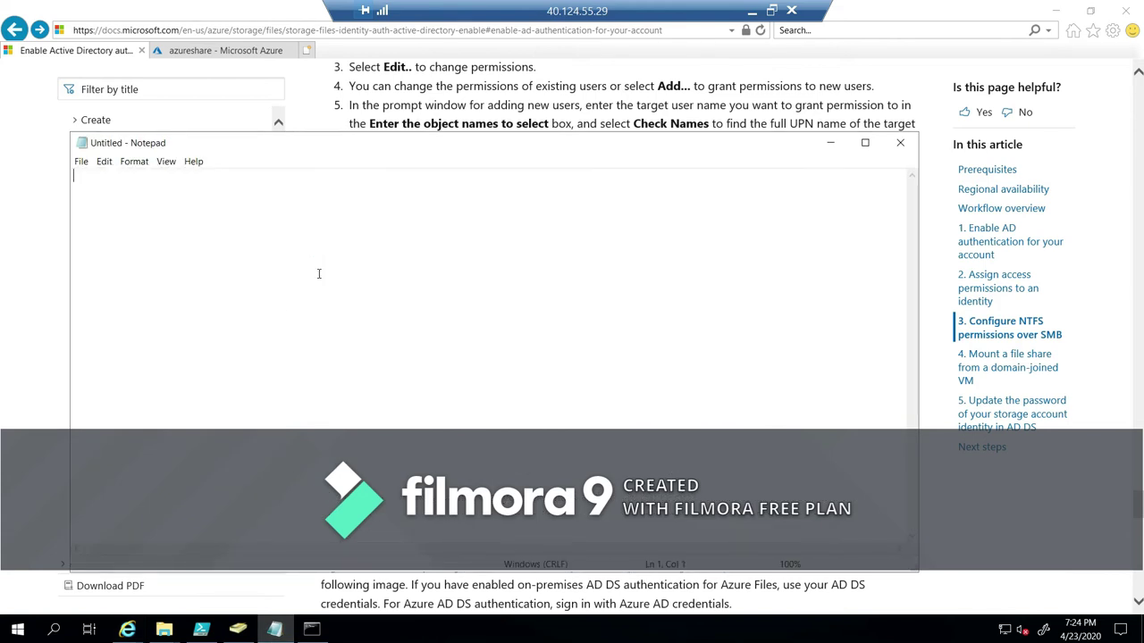
pyautogui.hotkey('ctrl', 'v')
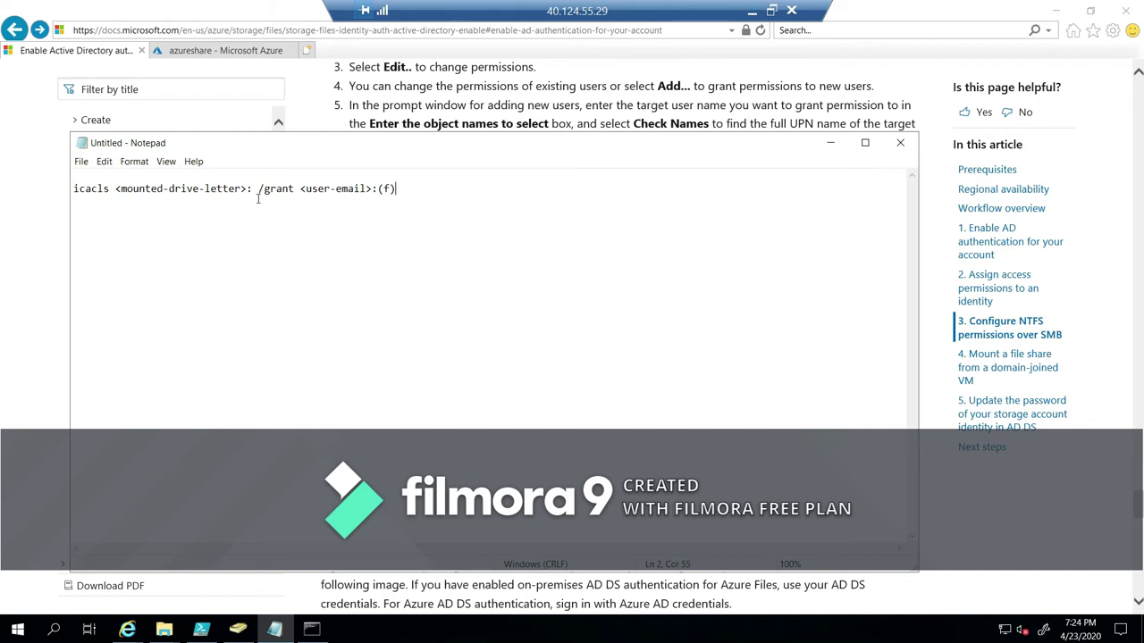
# Fill in drive t and the admin account's UPN, then paste the icacls command into Command Prompt.
pyautogui.moveTo(248, 188)
pyautogui.mouseDown()
pyautogui.moveTo(114, 195)
pyautogui.moveTo(248, 190)
pyautogui.mouseUp()
pyautogui.write('t ')
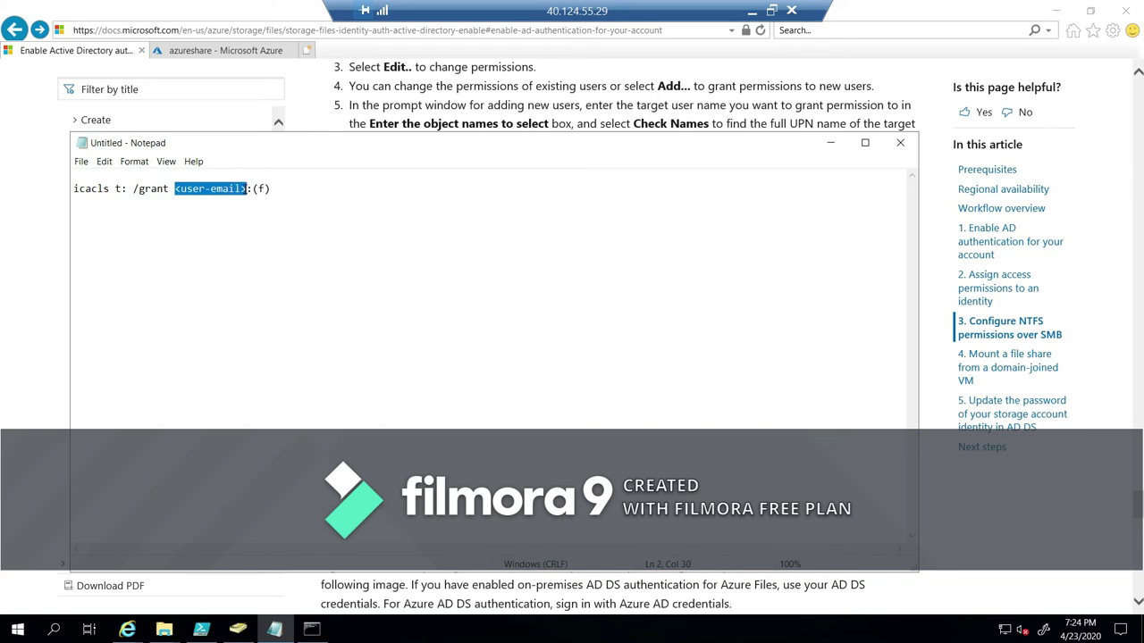
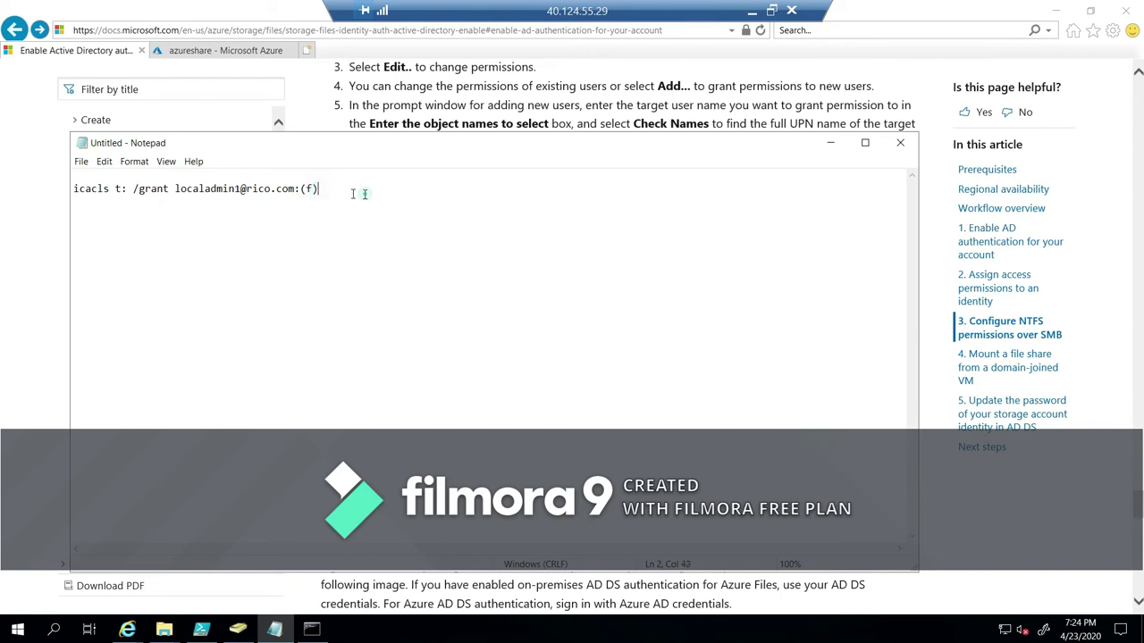
pyautogui.moveTo(366, 188); pyautogui.dragTo(47, 188)
pyautogui.hotkey('ctrl', 'c')
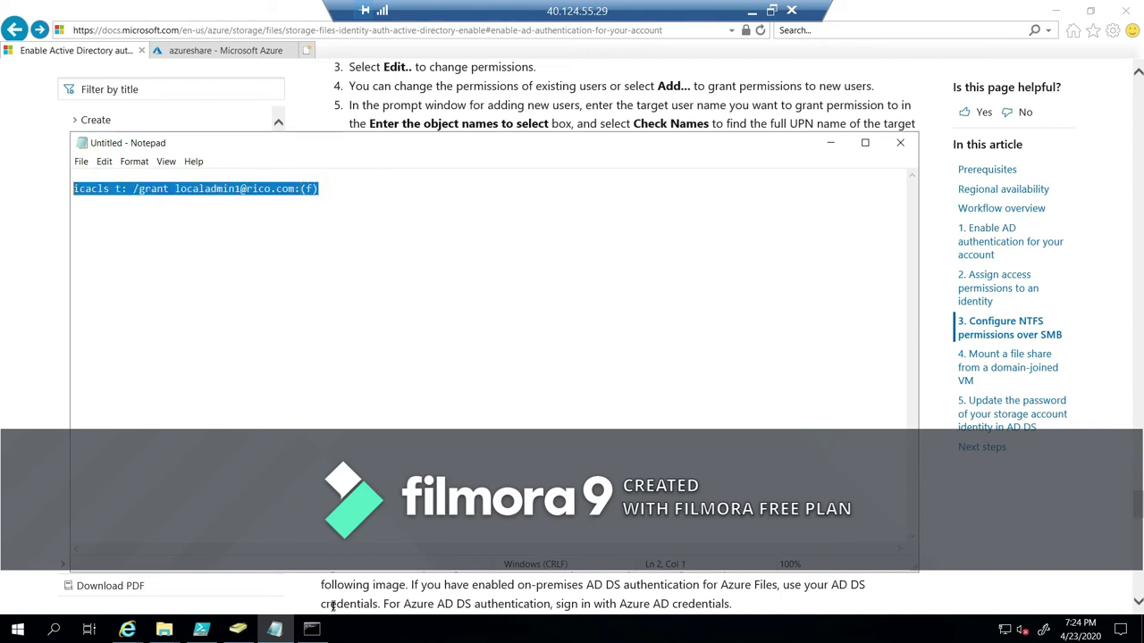
pyautogui.click(311, 629)
pyautogui.click(307, 215)
pyautogui.rightClick(306, 215)
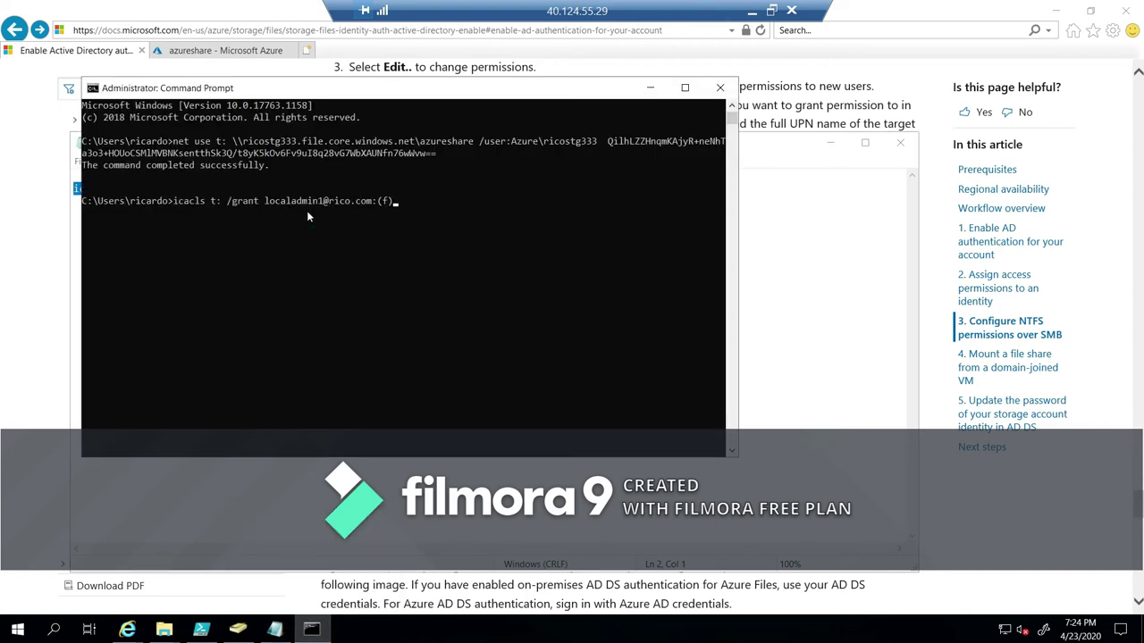
# Run the icacls t: /grant command to give the domain admin account full (f) control.
pyautogui.press('Return')
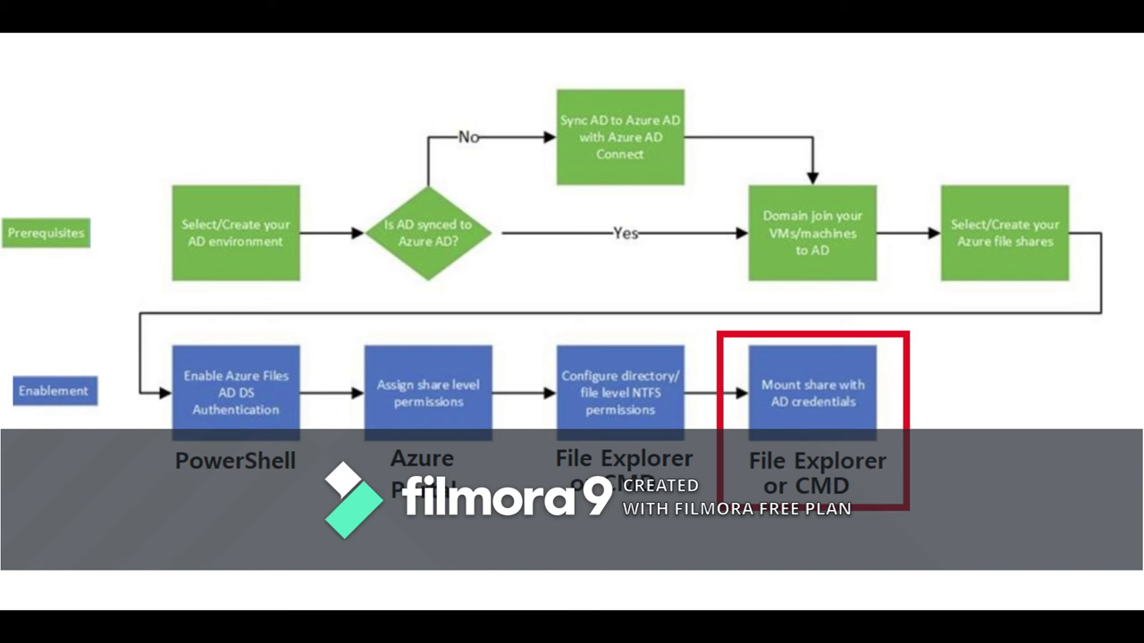
# Run whoami to confirm the signed-in domain admin account.
pyautogui.click(335, 168)
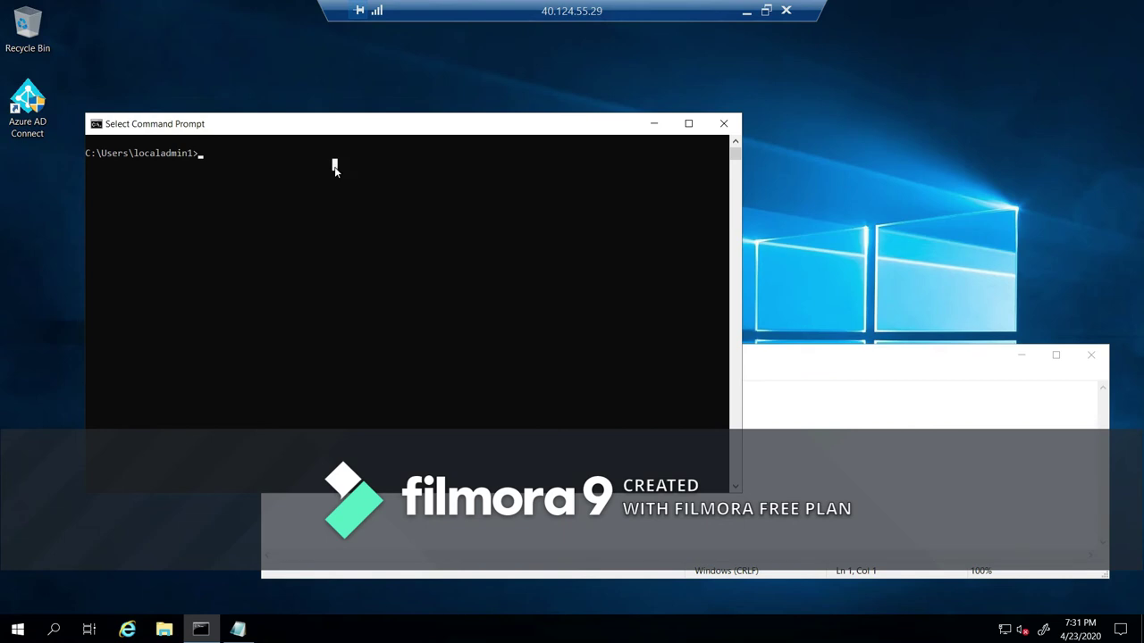
pyautogui.write('whoami')
pyautogui.press('Return')
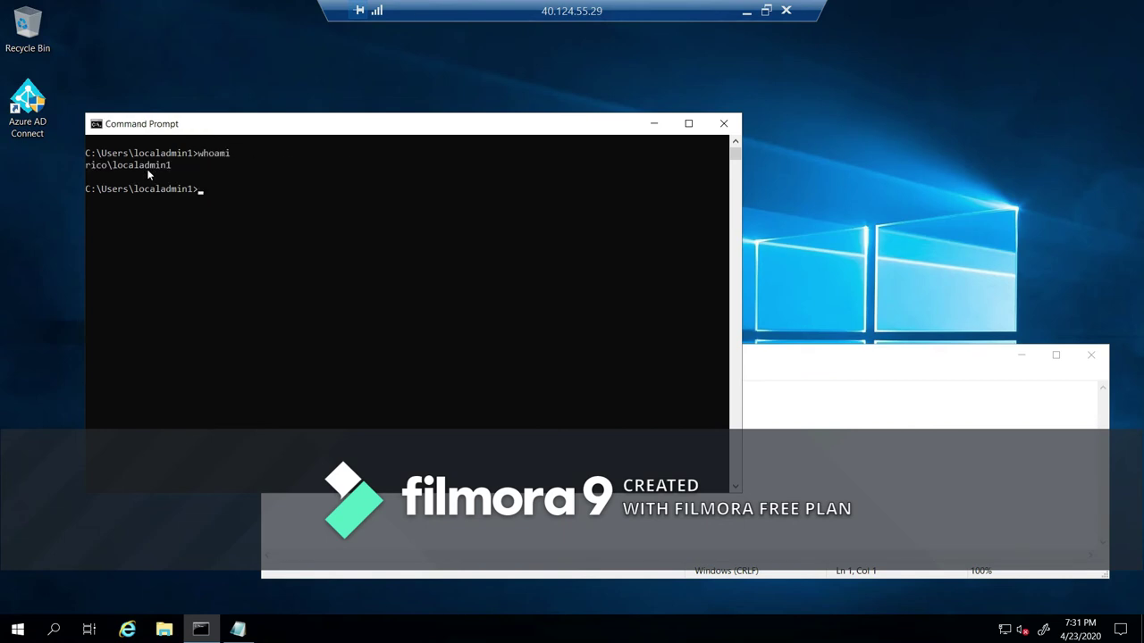
# Copy the net use n: command for azureshare from Notepad and run it in Command Prompt.
pyautogui.click(793, 391)
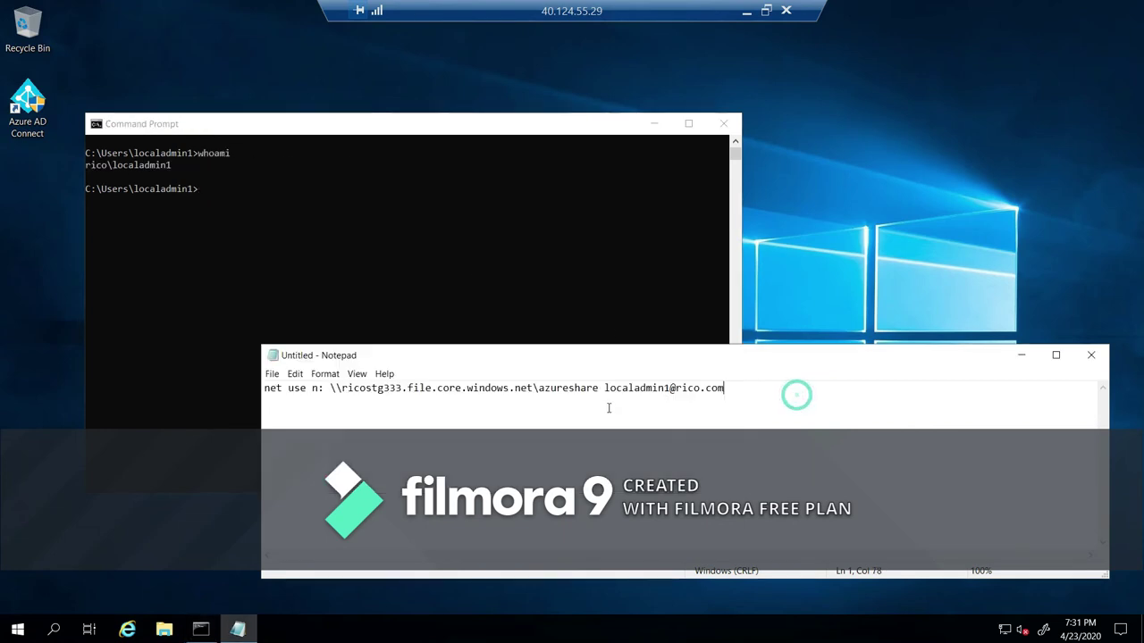
pyautogui.doubleClick(320, 388)
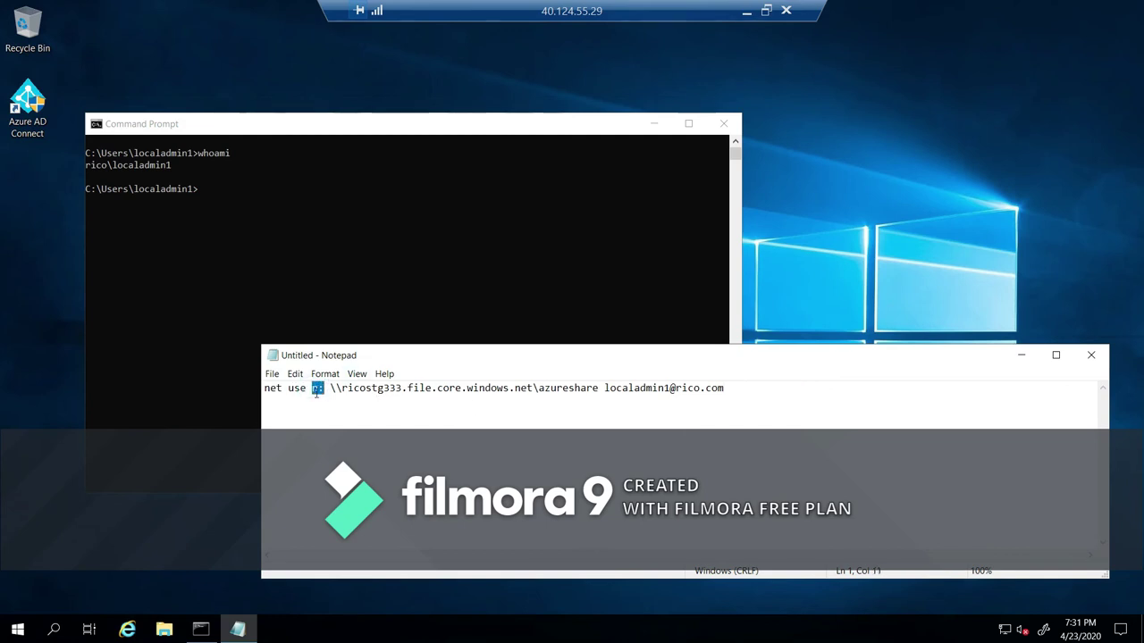
pyautogui.click(317, 394)
pyautogui.moveTo(340, 388); pyautogui.dragTo(391, 388)
pyautogui.moveTo(536, 388); pyautogui.dragTo(667, 398)
pyautogui.click(796, 429)
pyautogui.hotkey('ctrl', 'a')
pyautogui.hotkey('ctrl', 'c')
pyautogui.click(253, 235)
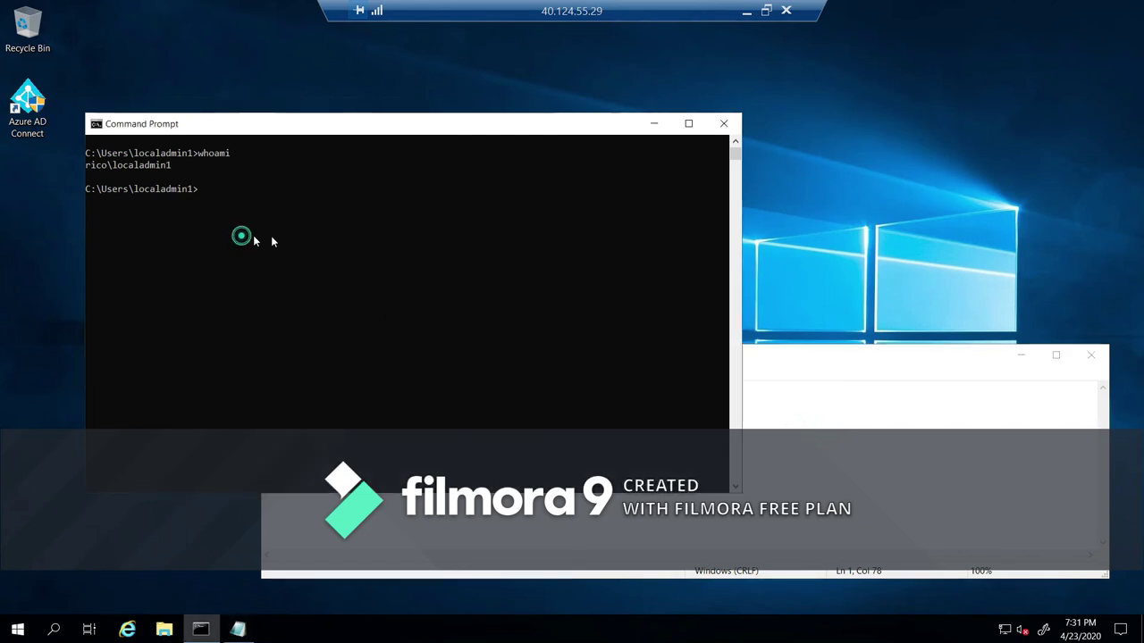
pyautogui.rightClick(306, 247)
pyautogui.press('Return')
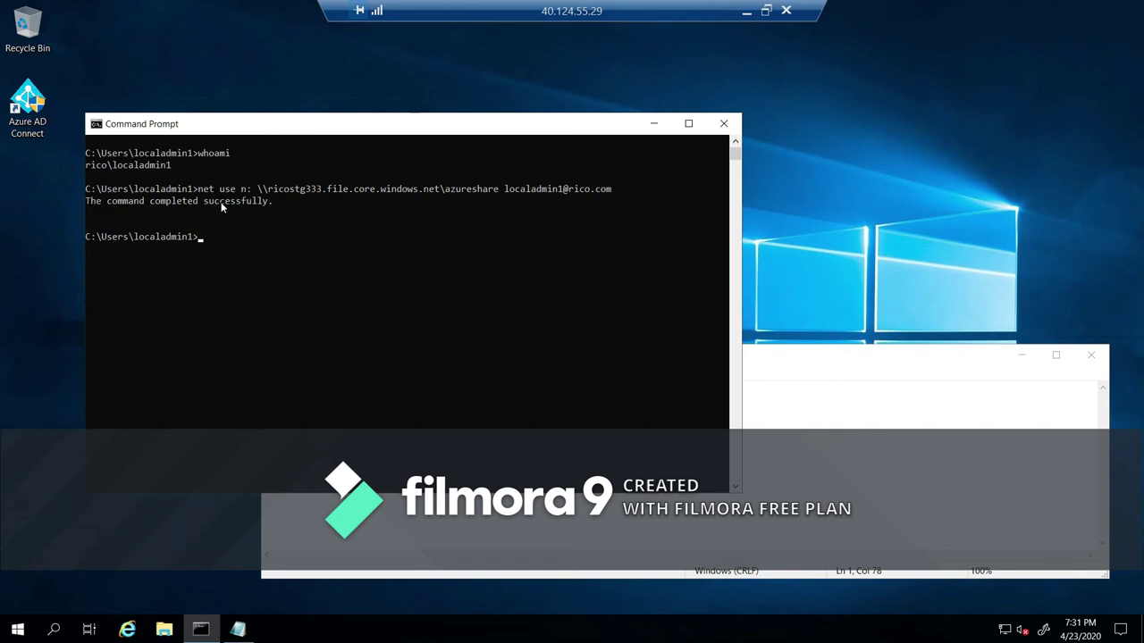
pyautogui.click(166, 630)
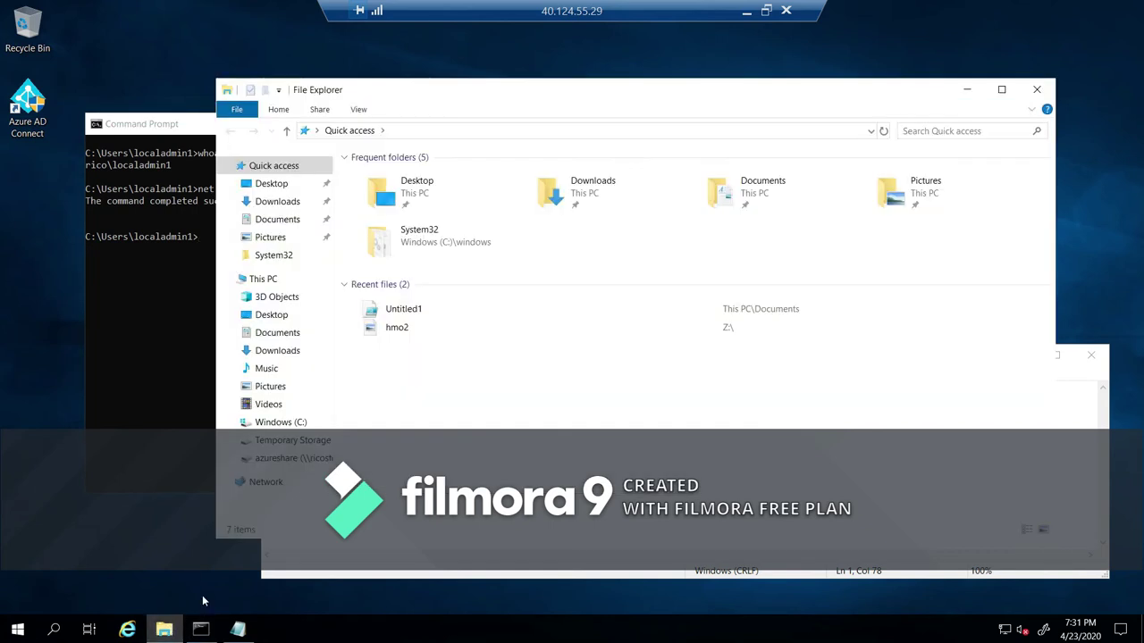
# Disconnect the azureshare (N:) drive, confirming despite open files.
pyautogui.click(296, 460)
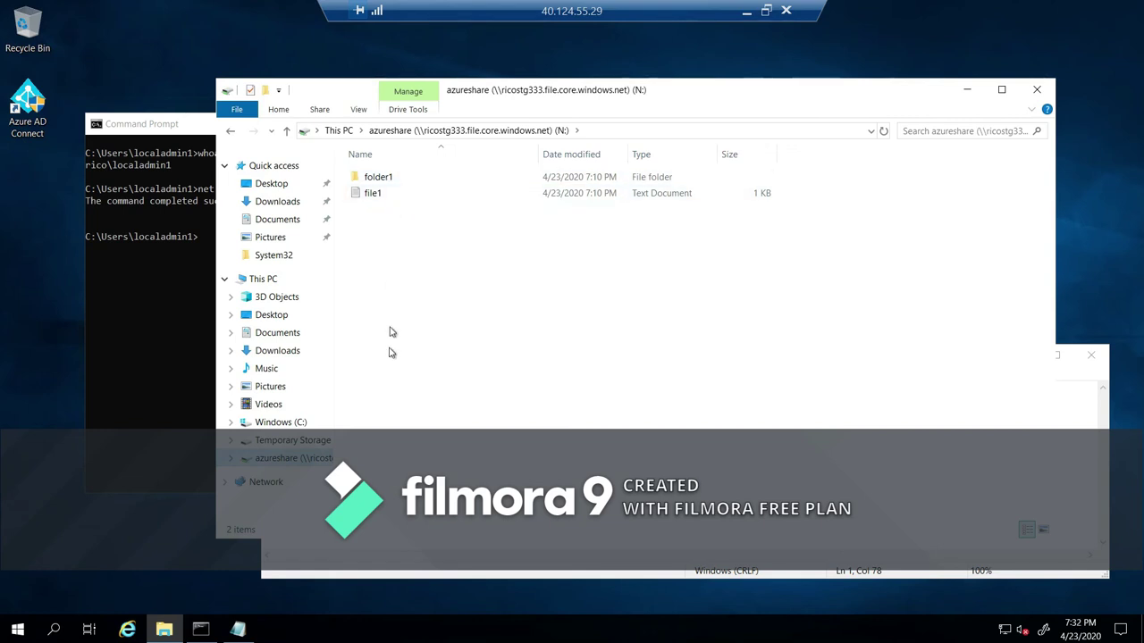
pyautogui.rightClick(285, 458)
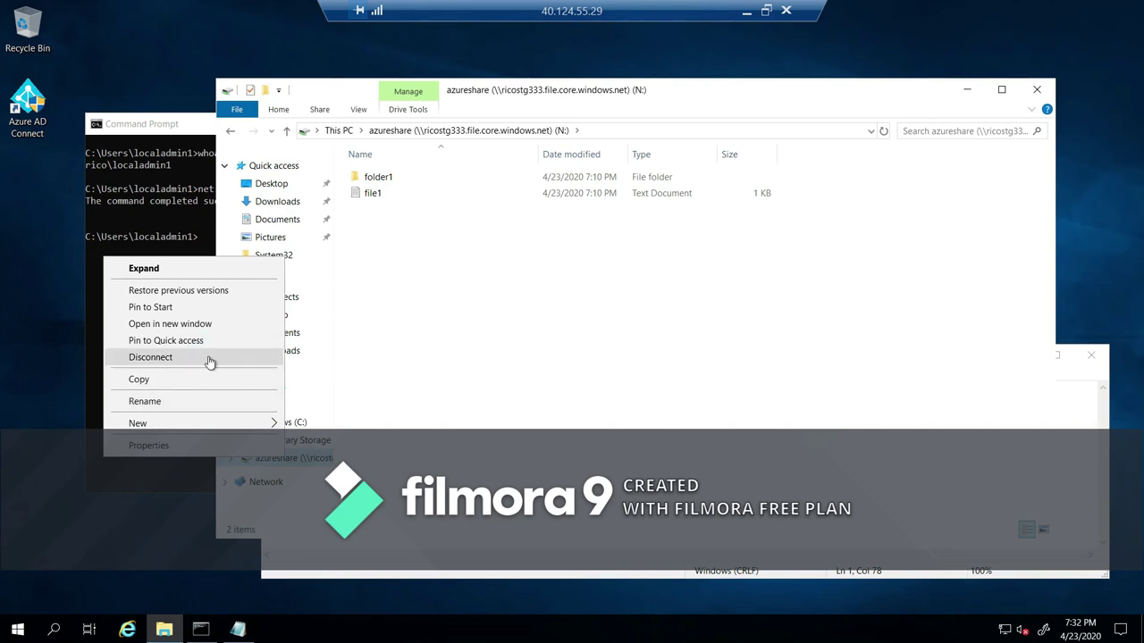
pyautogui.click(210, 362)
pyautogui.click(615, 384)
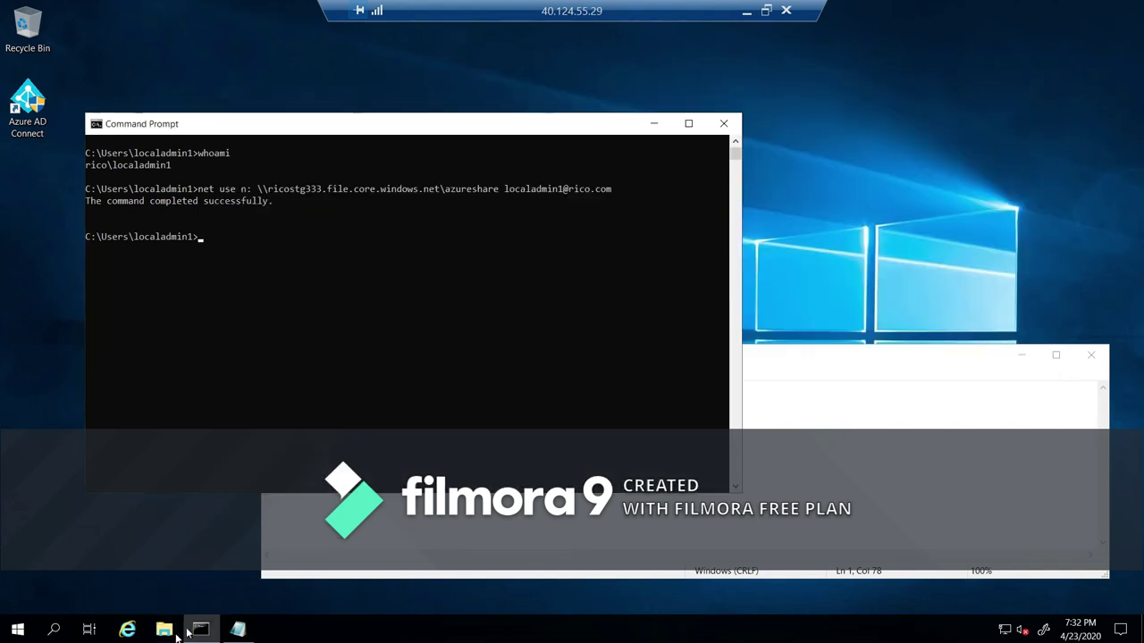
pyautogui.click(176, 630)
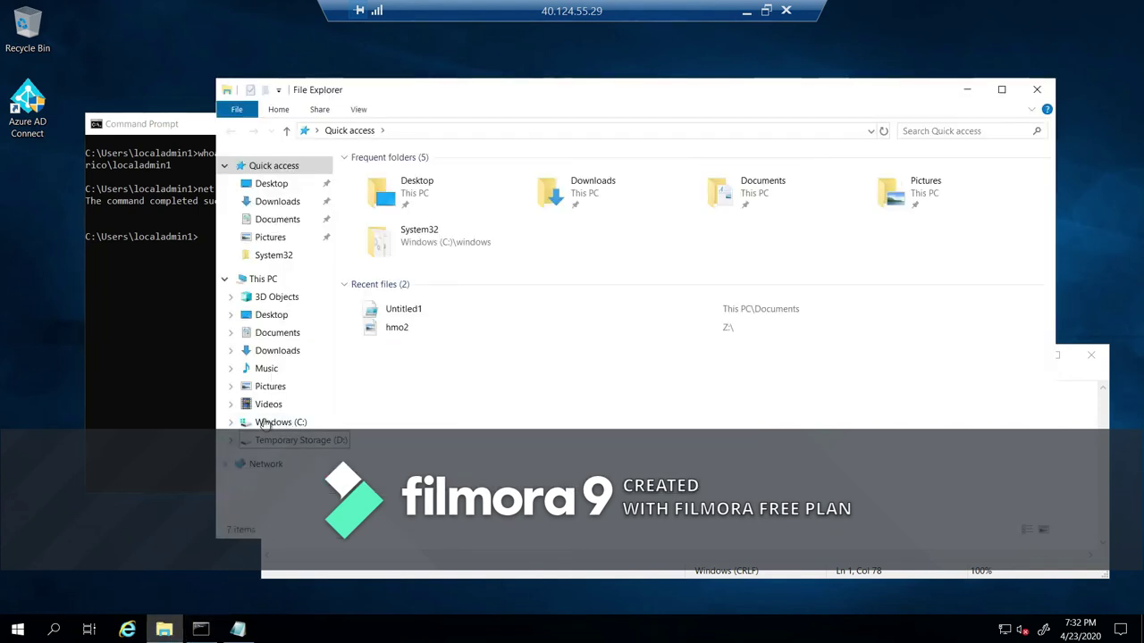
# Map the azureshare share as drive W: using the share path copied from Notepad.
pyautogui.rightClick(261, 464)
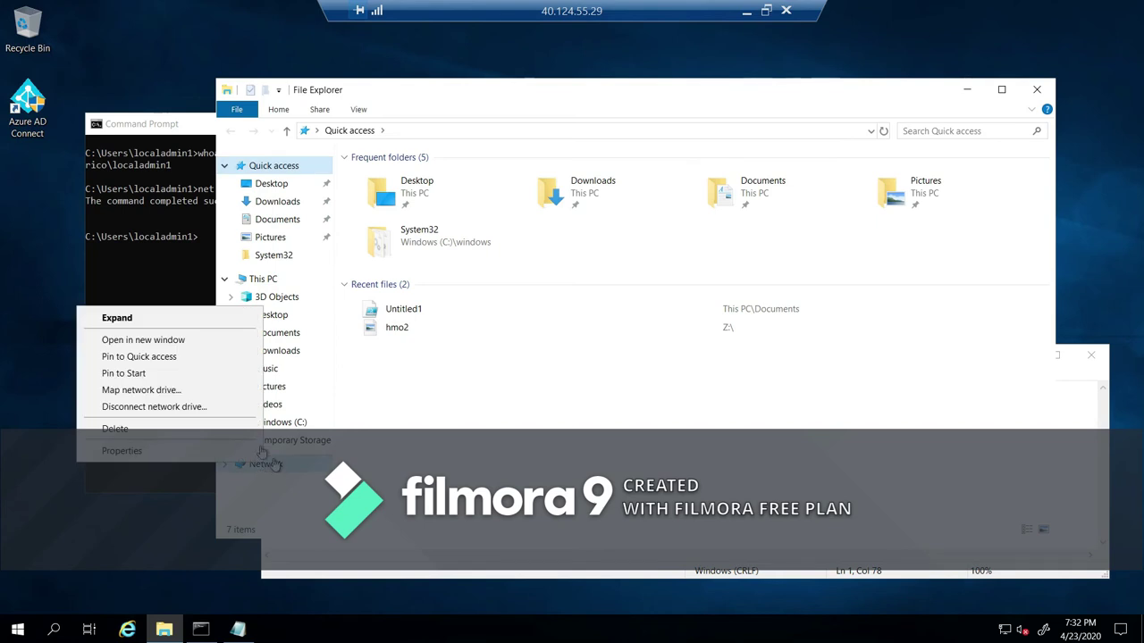
pyautogui.click(198, 396)
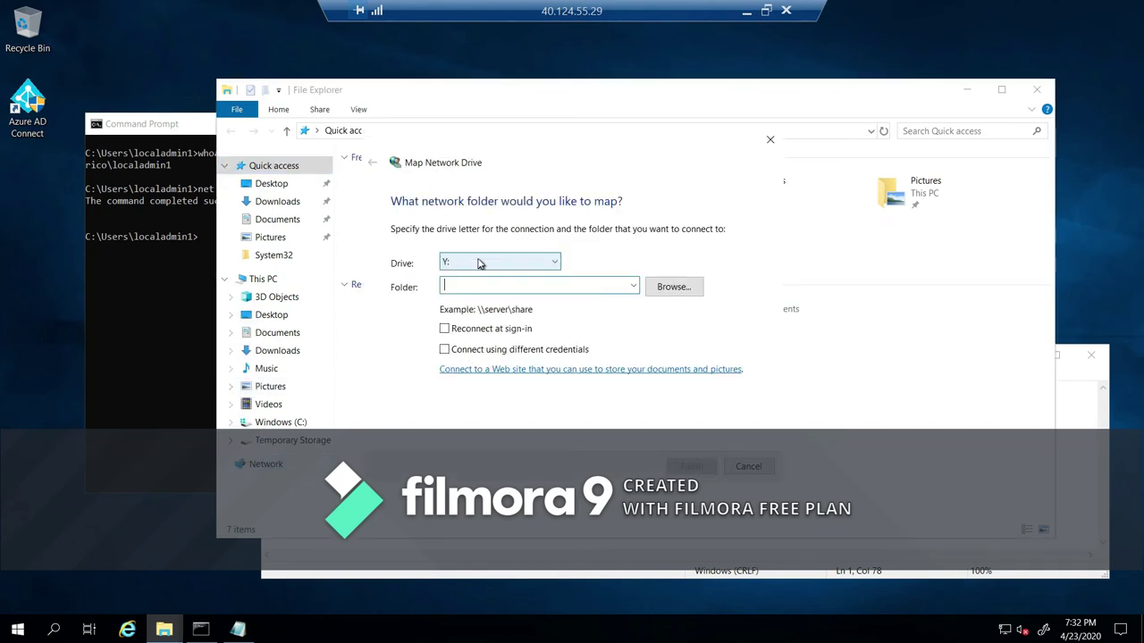
pyautogui.click(478, 260)
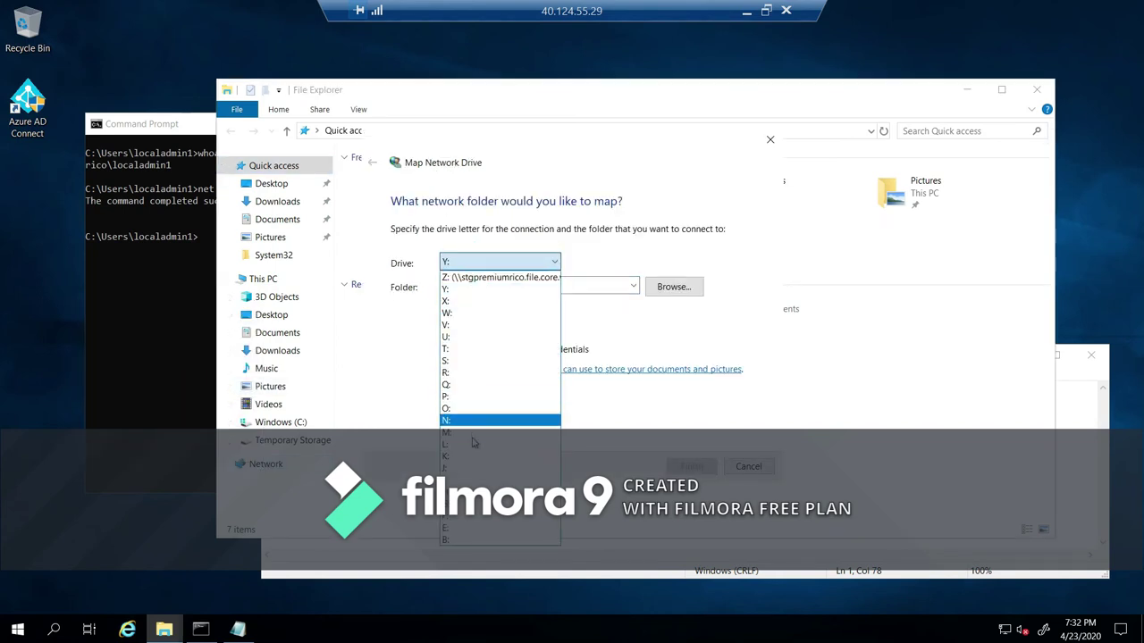
pyautogui.click(472, 314)
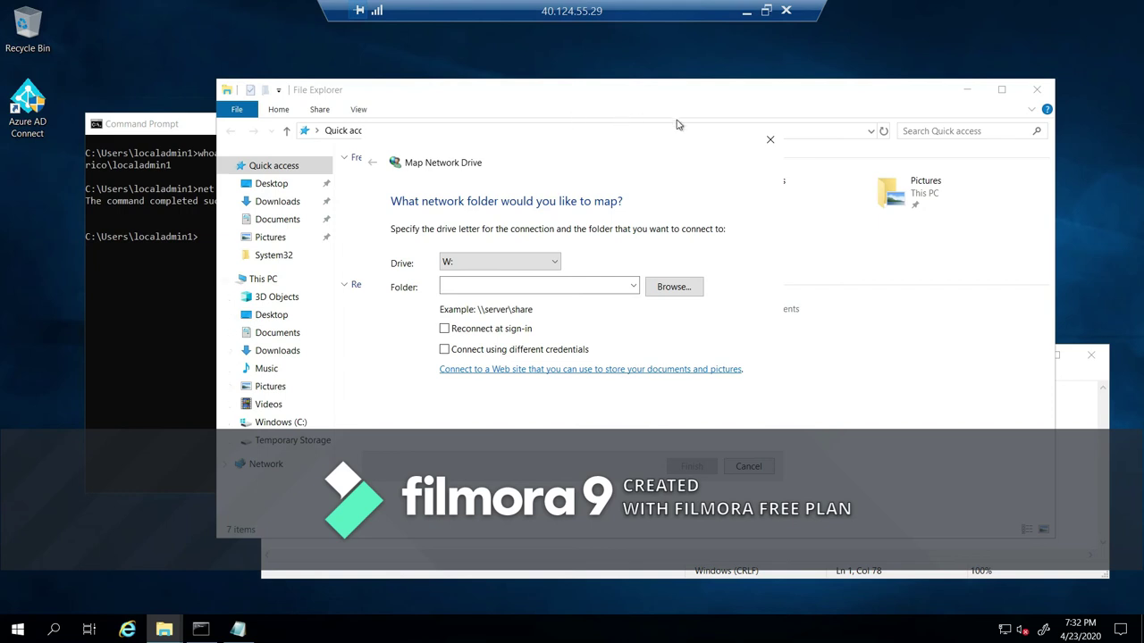
pyautogui.click(1076, 479)
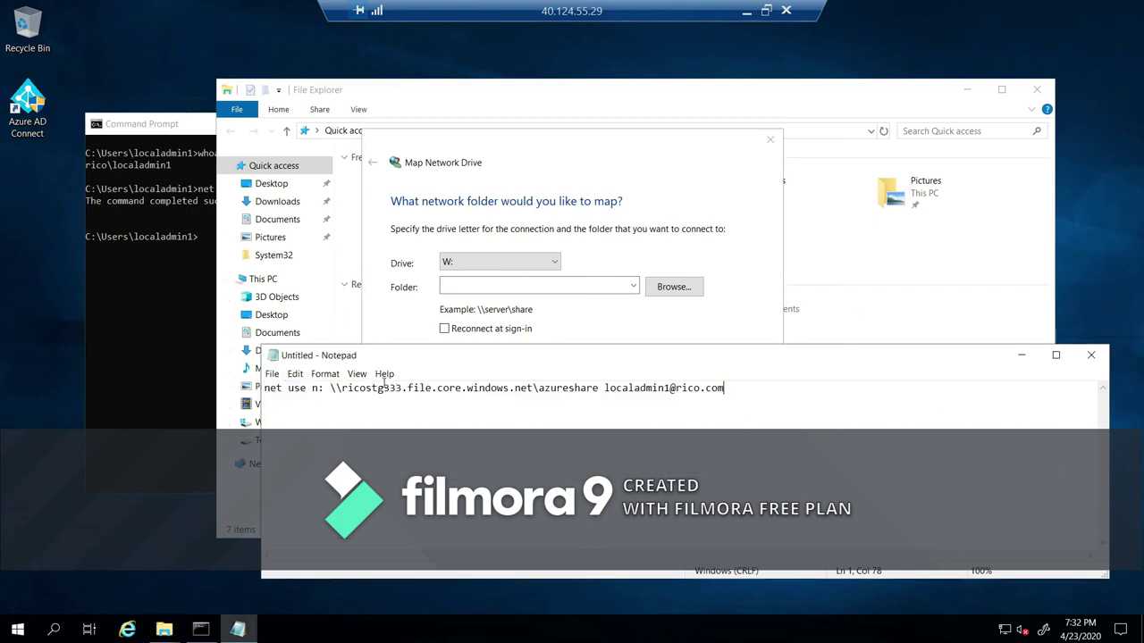
pyautogui.moveTo(331, 388); pyautogui.dragTo(599, 388)
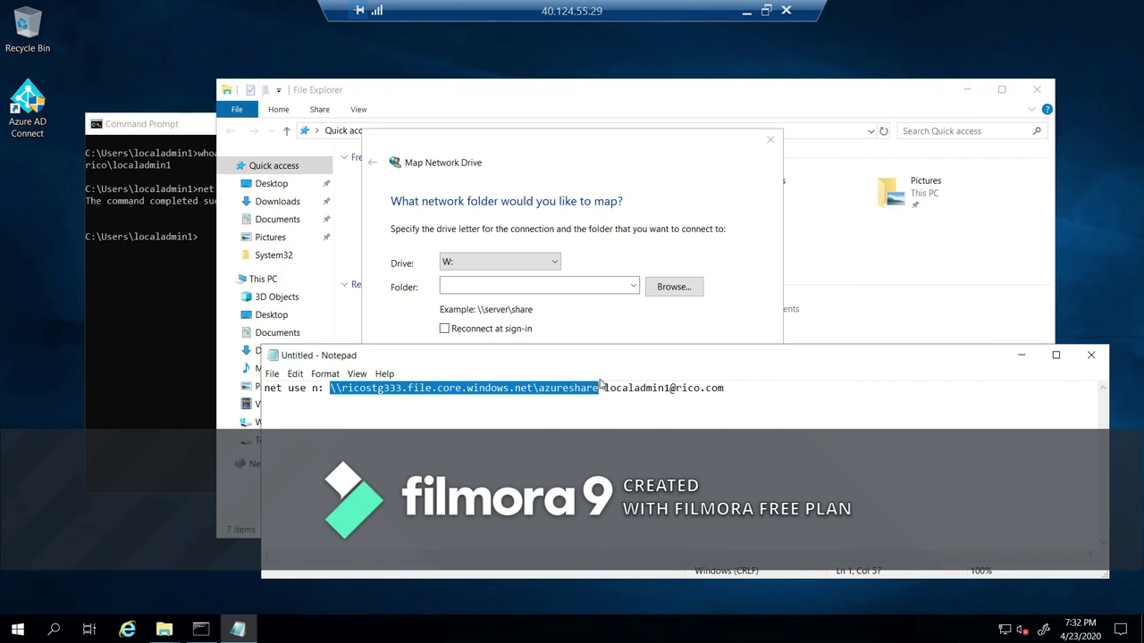
pyautogui.click(506, 288)
pyautogui.hotkey('ctrl', 'v')
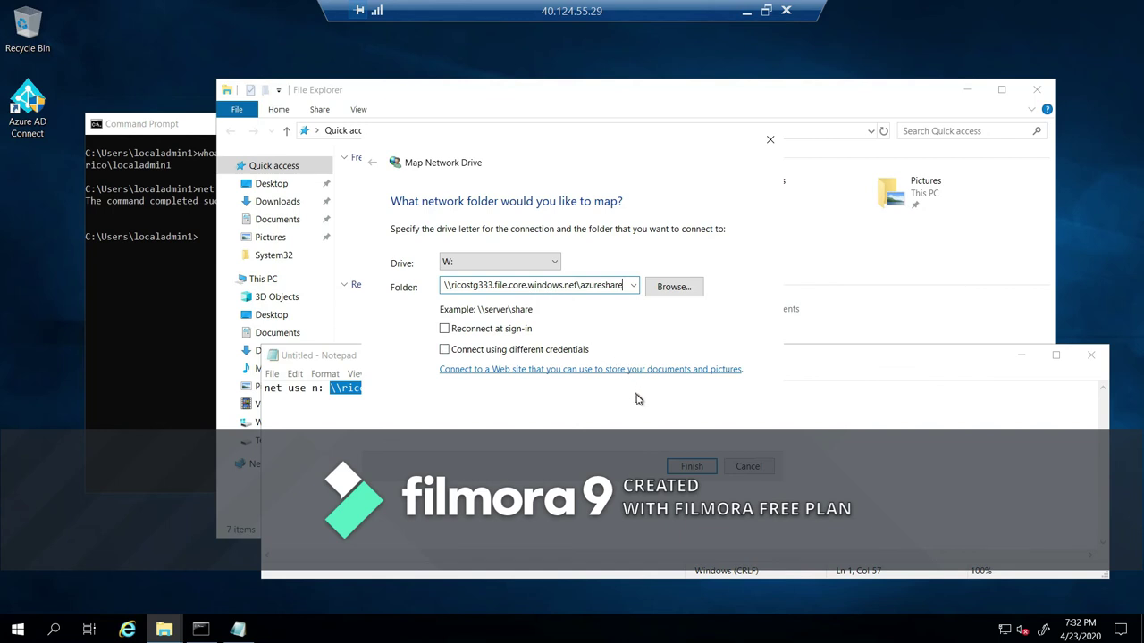
pyautogui.click(688, 466)
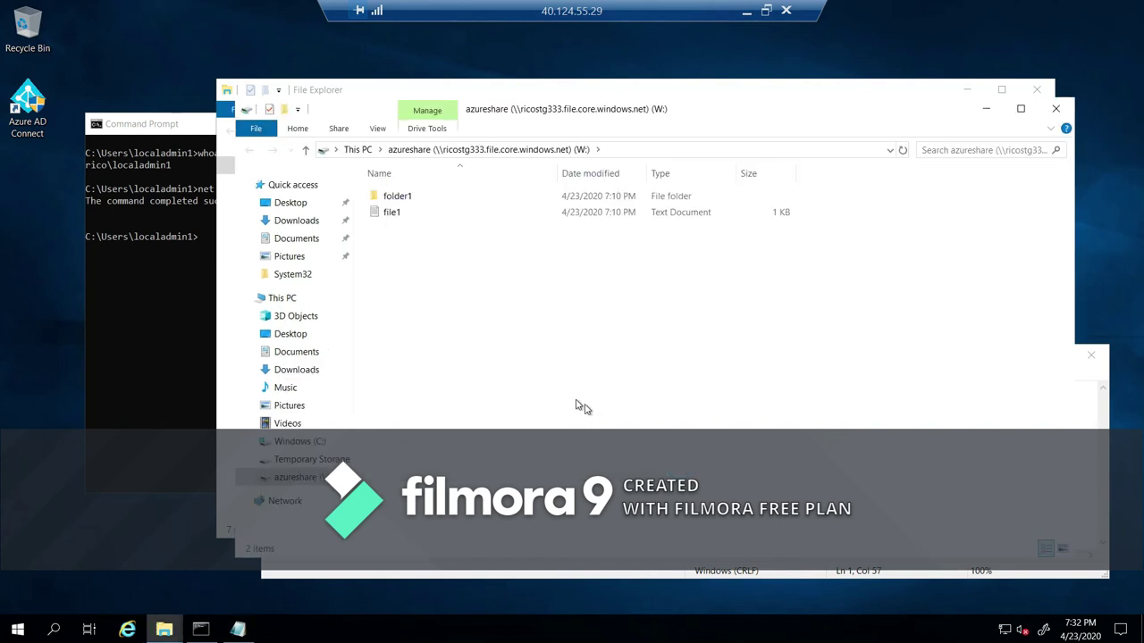
# Create a new text document named file2 inside folder1.
pyautogui.doubleClick(412, 200)
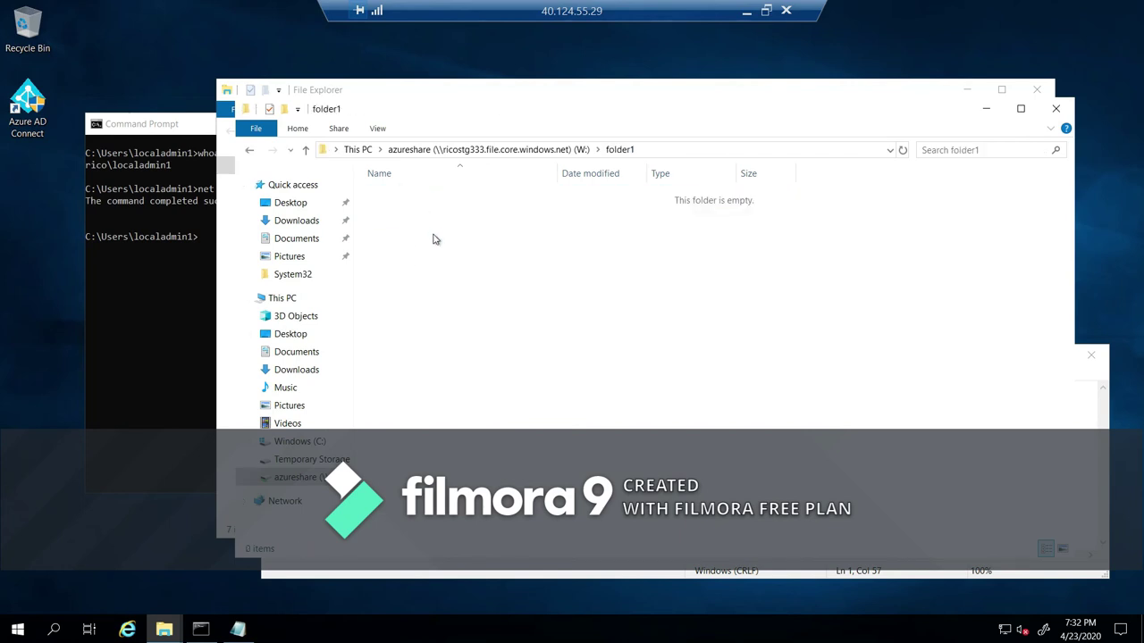
pyautogui.rightClick(434, 234)
pyautogui.moveTo(365, 382)
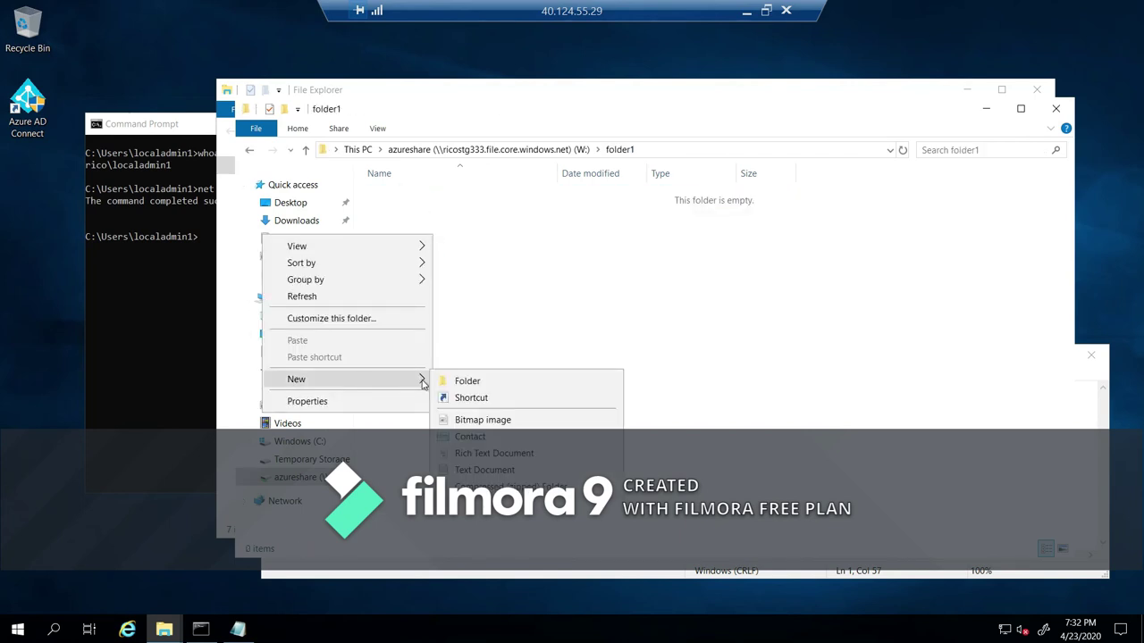
pyautogui.click(485, 470)
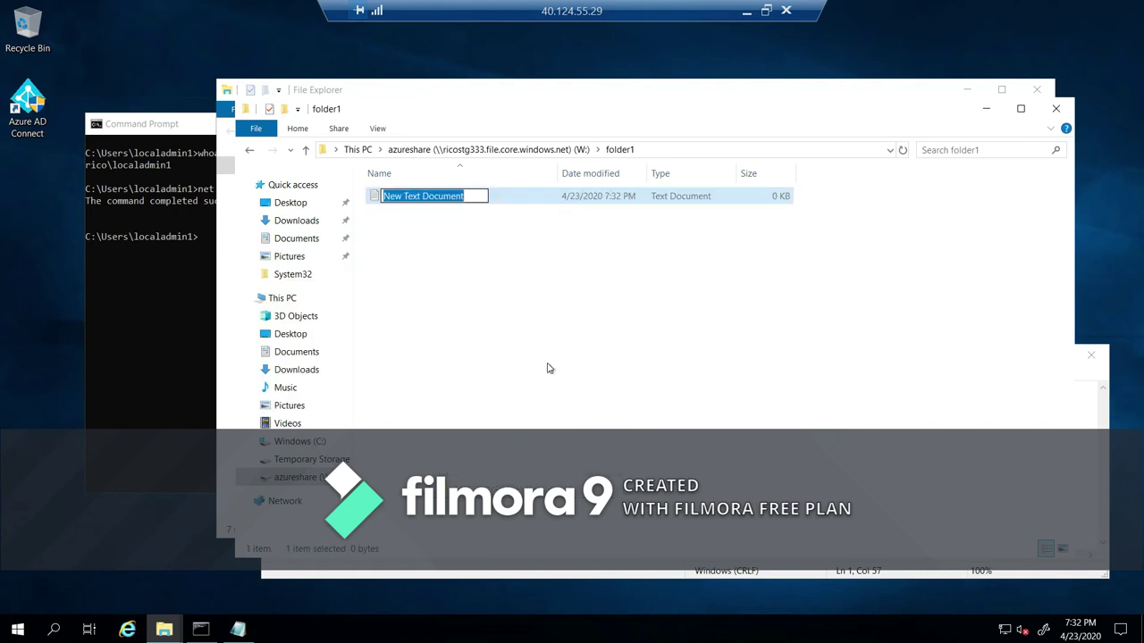
pyautogui.write('file2')
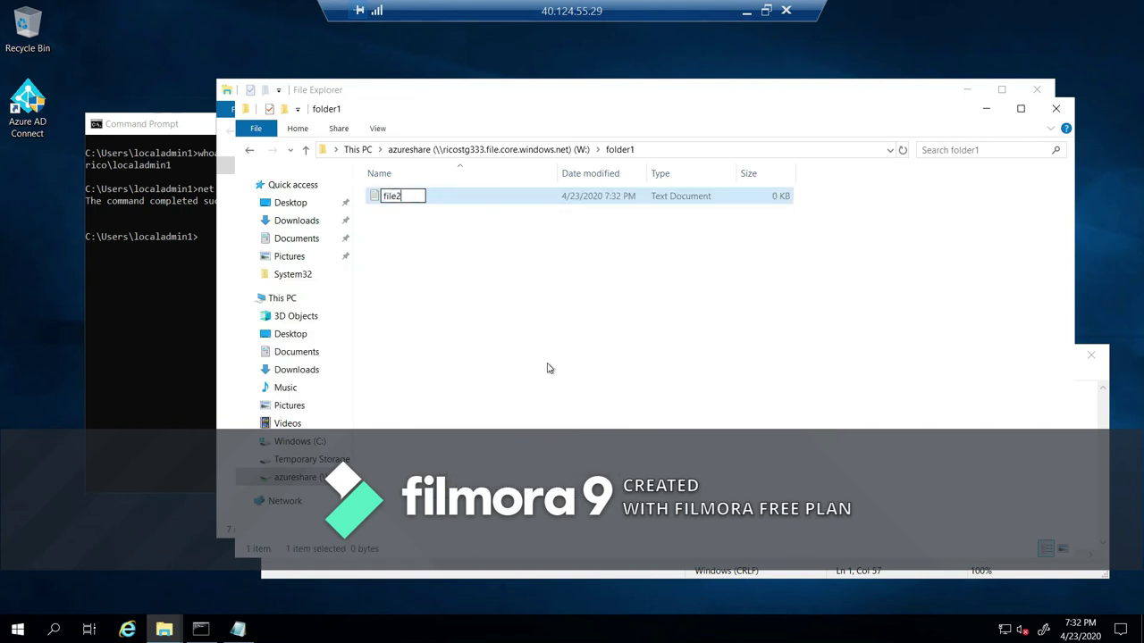
pyautogui.press('Return')
# Open file2's Security properties and start editing its permissions.
pyautogui.rightClick(426, 197)
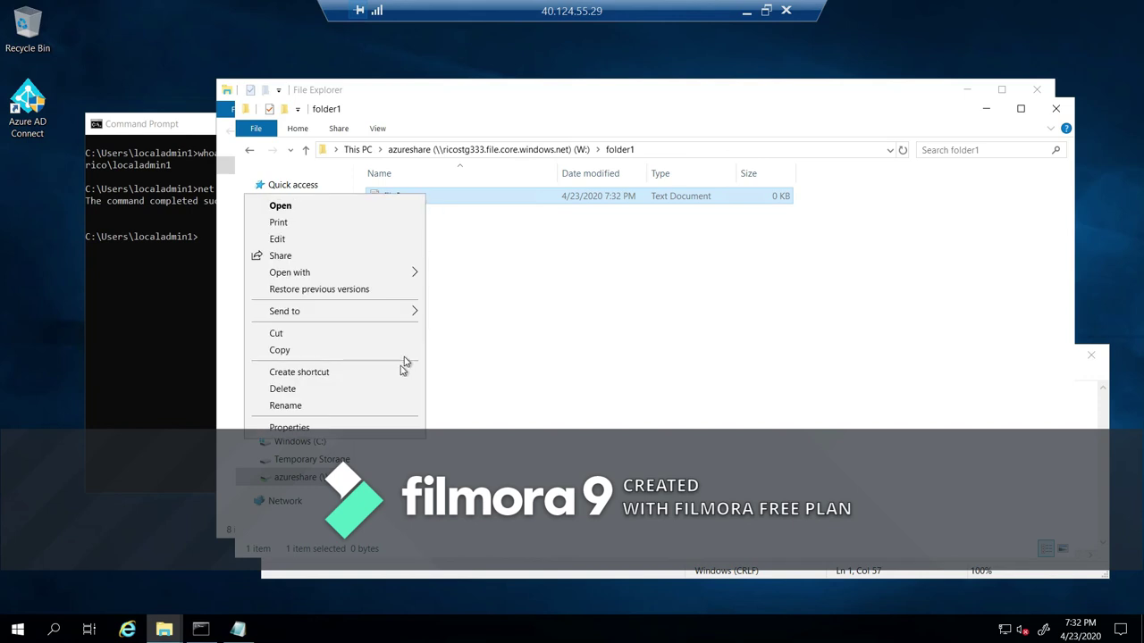
pyautogui.click(371, 431)
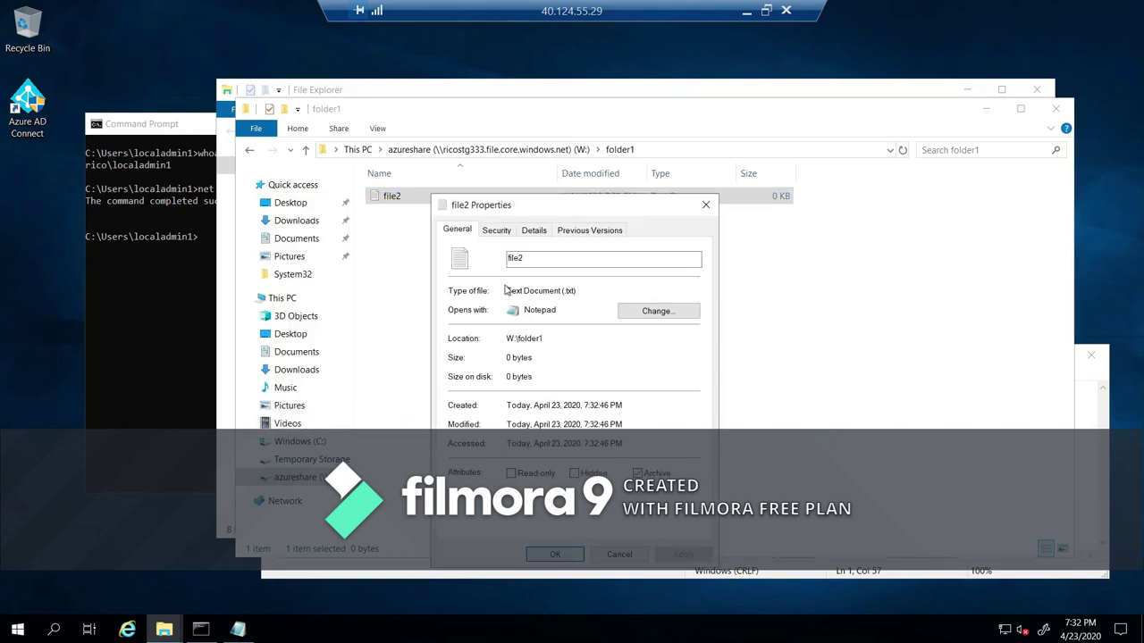
pyautogui.click(497, 232)
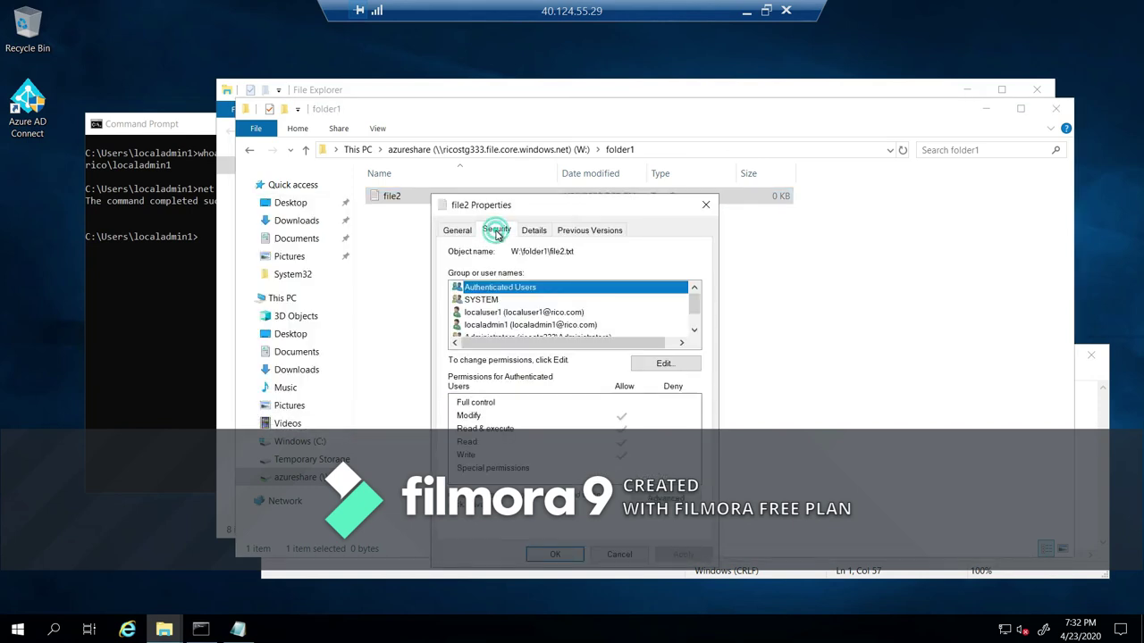
pyautogui.click(695, 333)
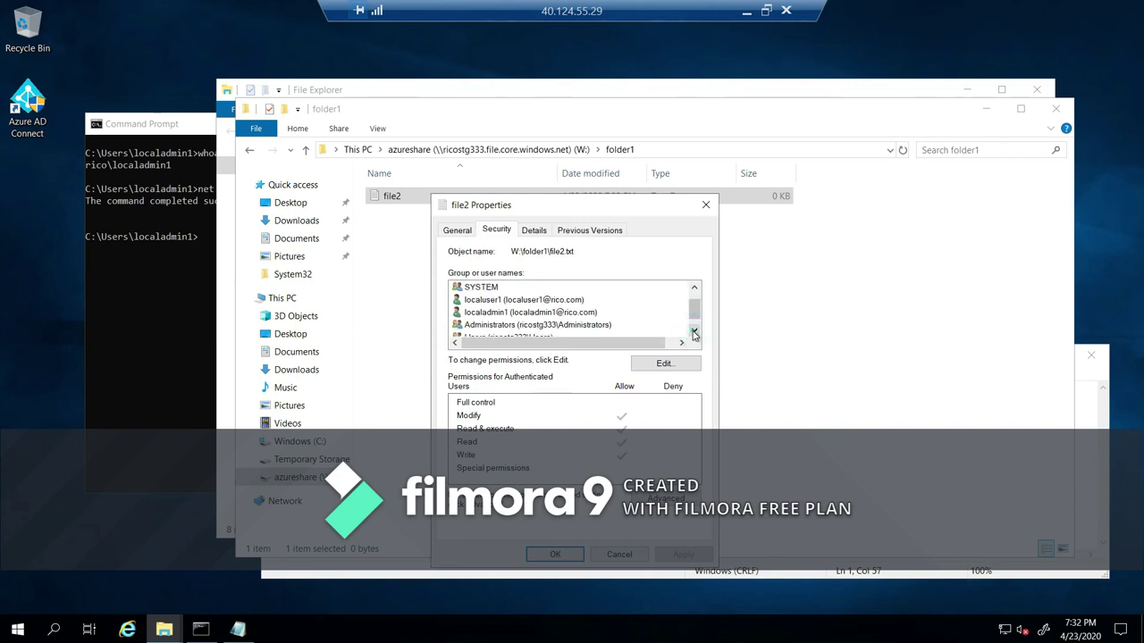
pyautogui.click(695, 331)
pyautogui.click(695, 297)
pyautogui.click(665, 363)
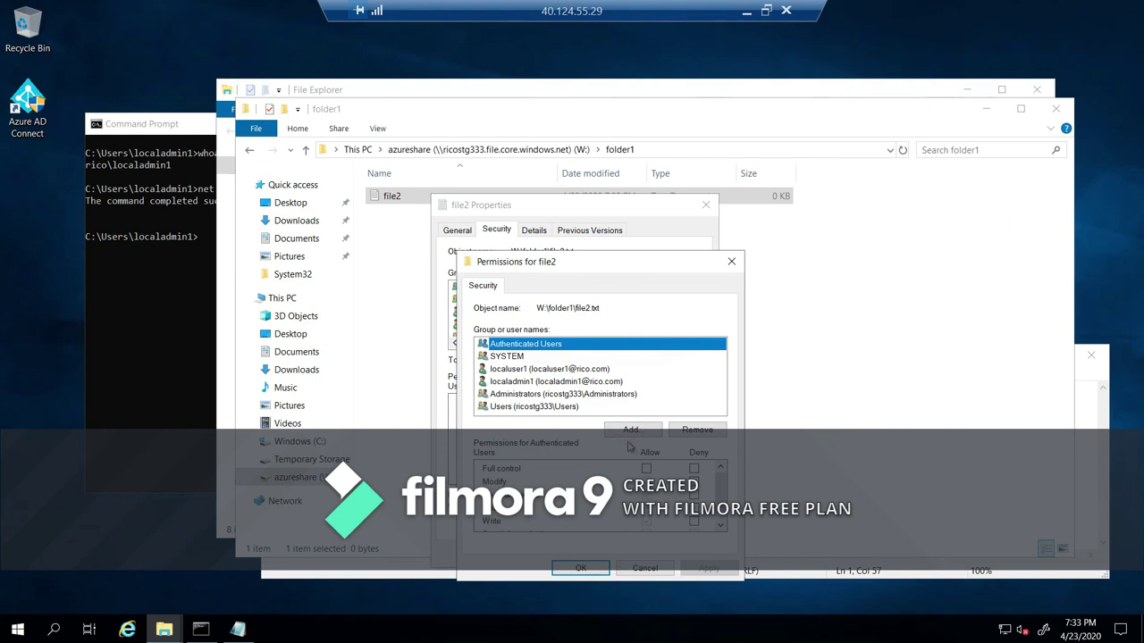
# Add the second domain user to file2's permissions after resolving their name.
pyautogui.click(629, 429)
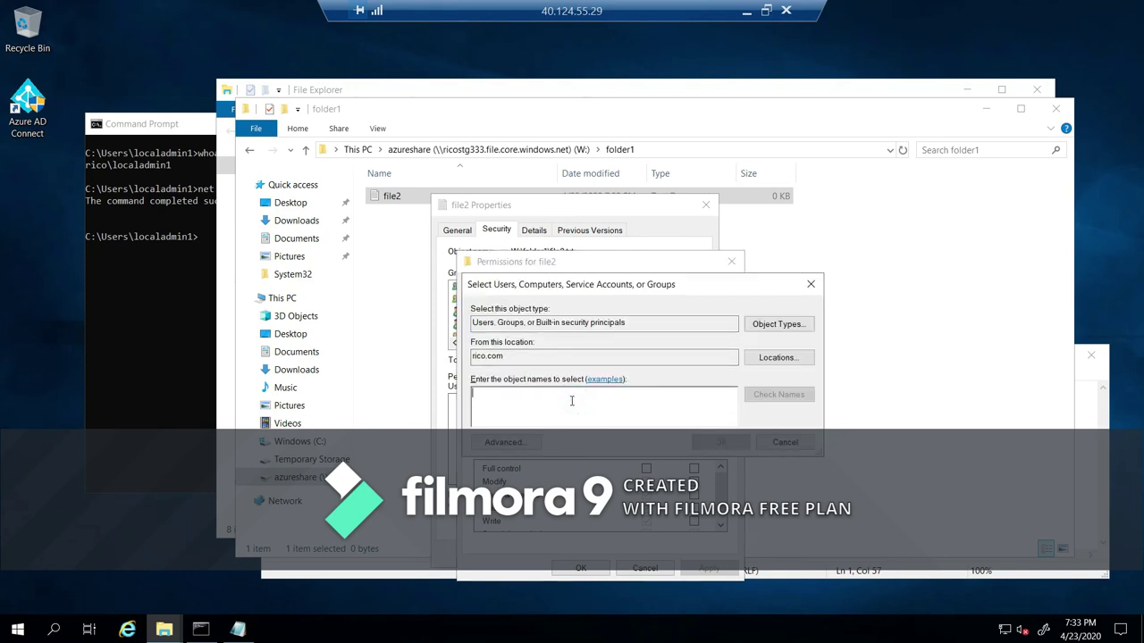
pyautogui.write('localuser2')
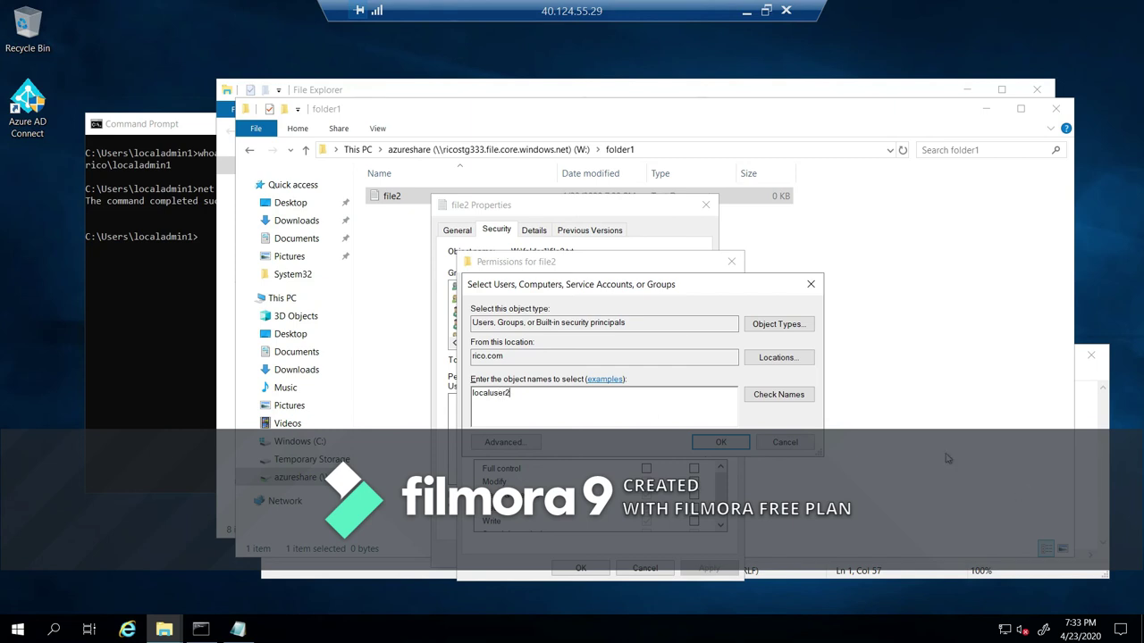
pyautogui.click(779, 394)
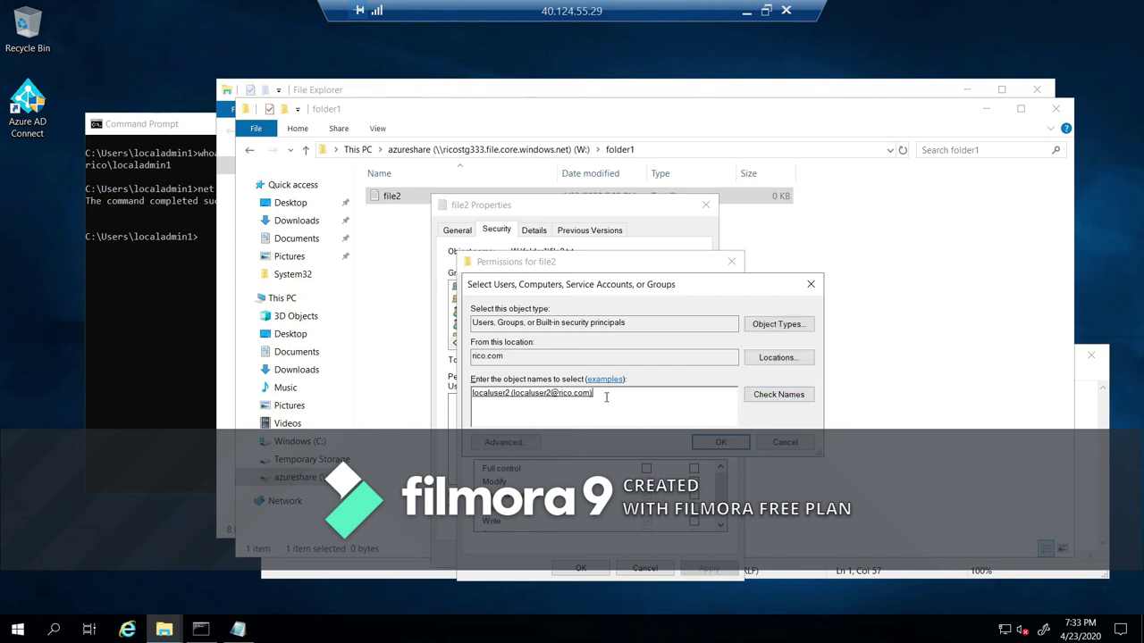
pyautogui.click(720, 442)
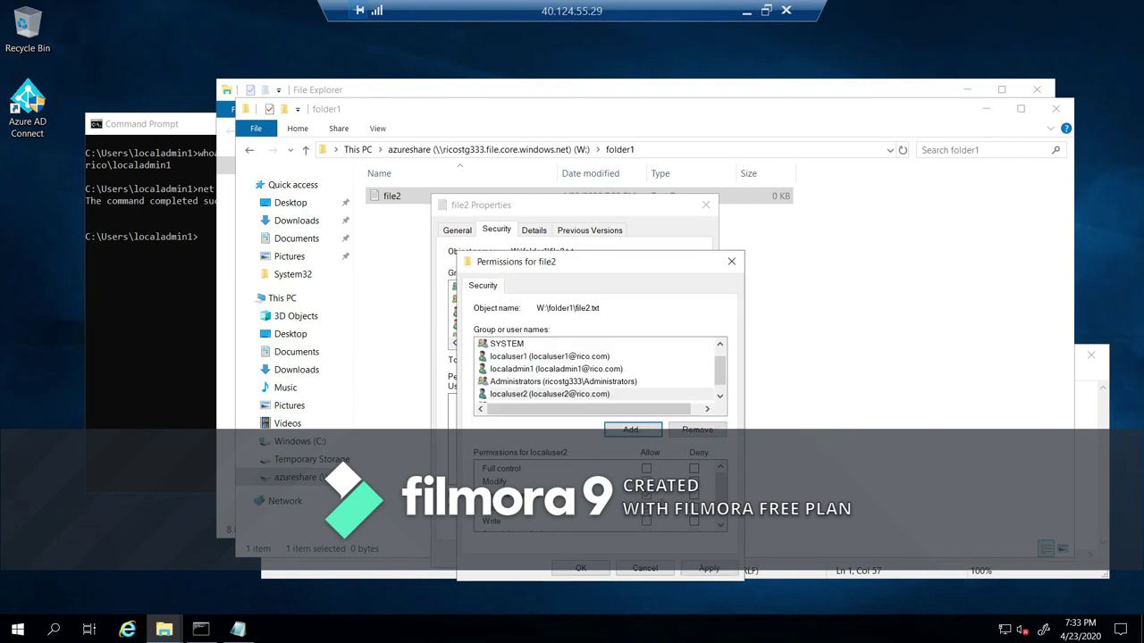
# Give the second user read & execute access without full control, then apply and close.
pyautogui.click(646, 469)
pyautogui.scroll(-1, 720, 490)
pyautogui.scroll(2, 720, 490)
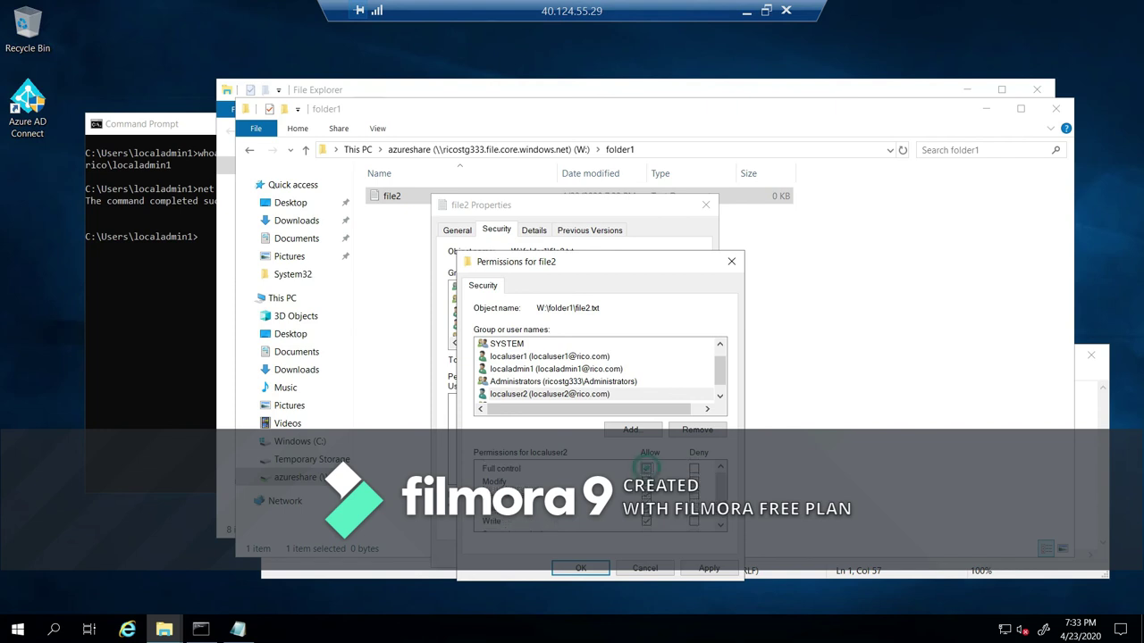
pyautogui.click(647, 470)
pyautogui.click(650, 497)
pyautogui.moveTo(715, 497); pyautogui.dragTo(685, 519)
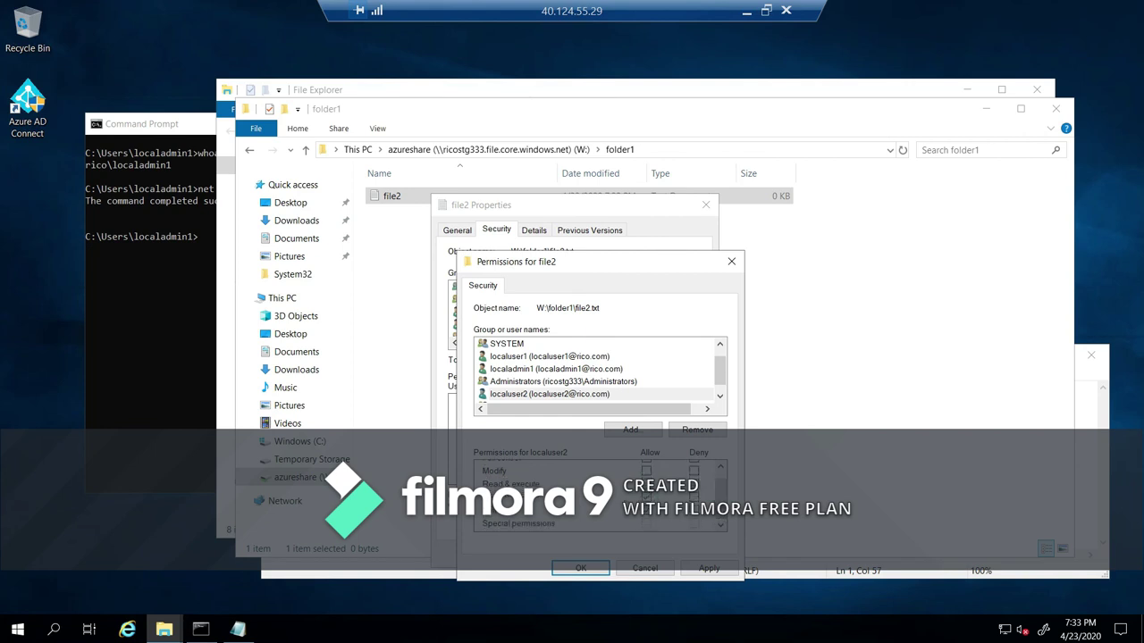
pyautogui.click(585, 568)
pyautogui.click(574, 555)
pyautogui.click(501, 287)
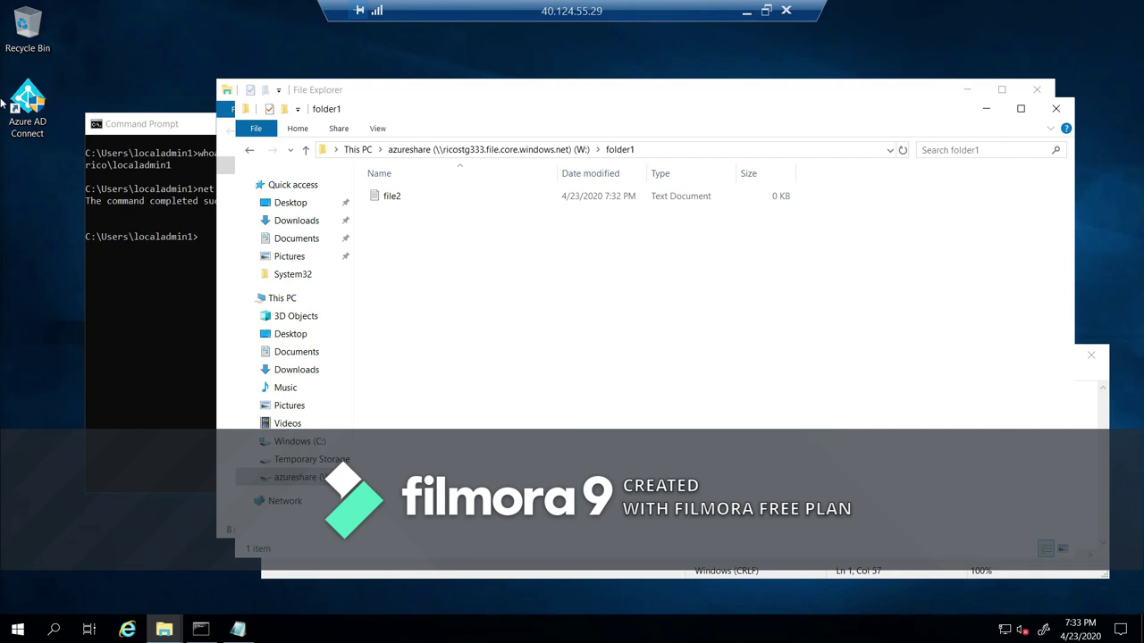
# Run whoami to confirm the second domain user is signed in.
pyautogui.click(894, 595)
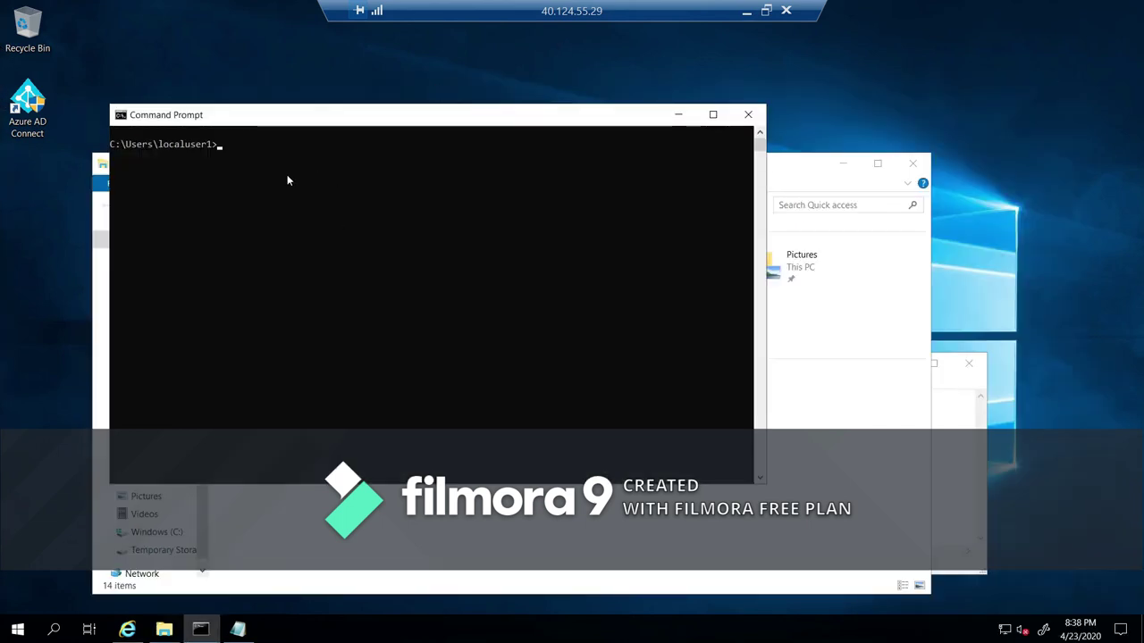
pyautogui.click(354, 156)
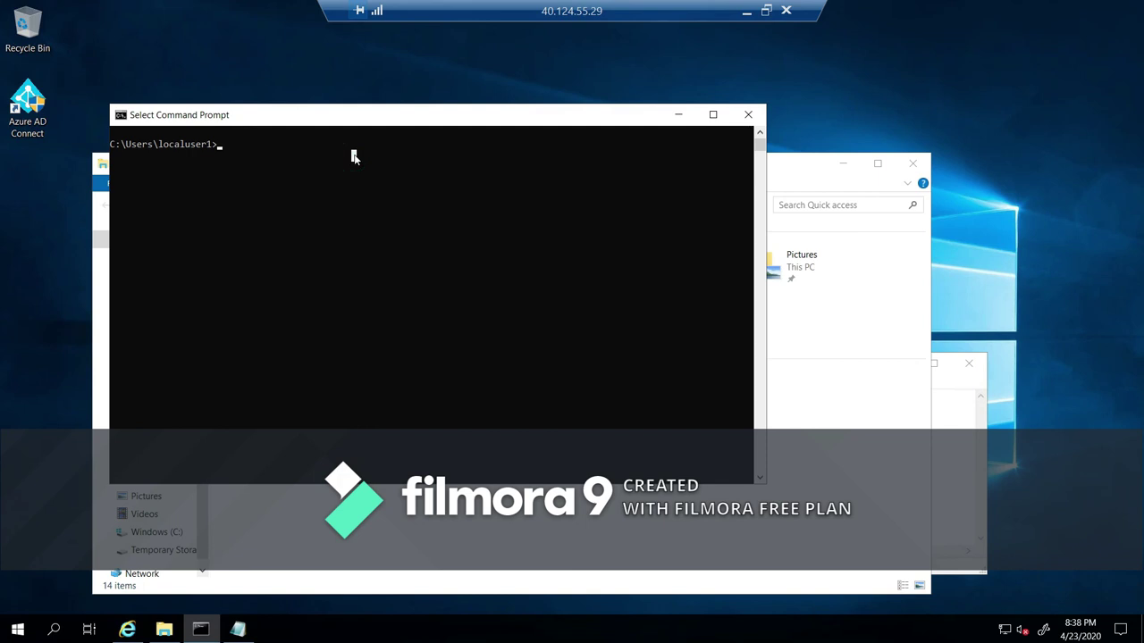
pyautogui.write('whoami')
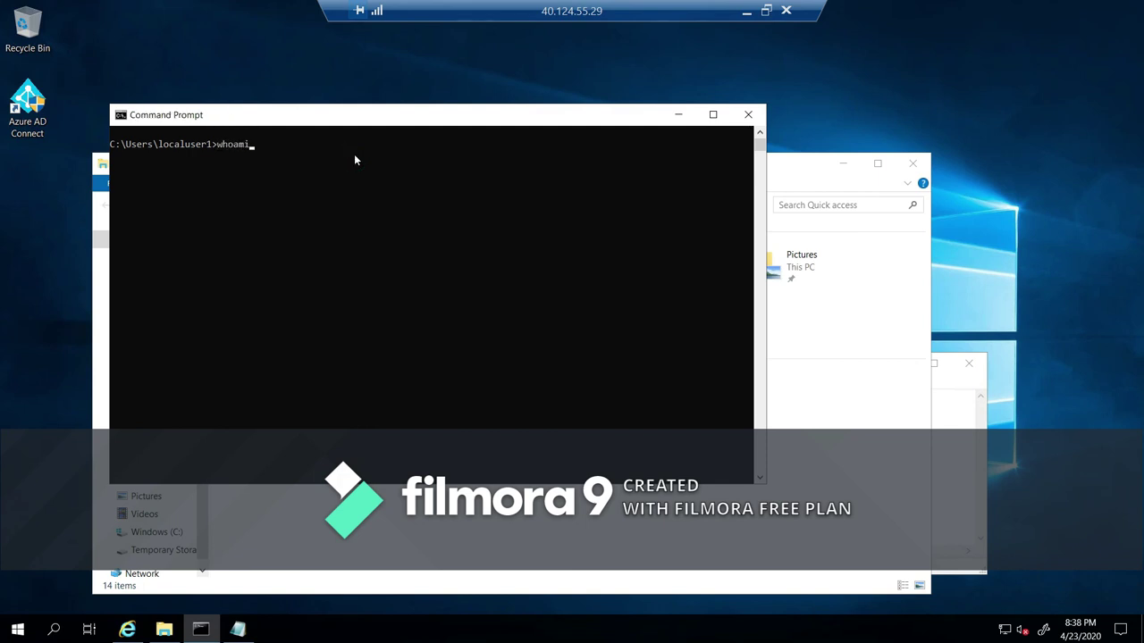
pyautogui.press('Return')
# Check the storage account's role assignments in the Azure portal.
pyautogui.click(261, 182)
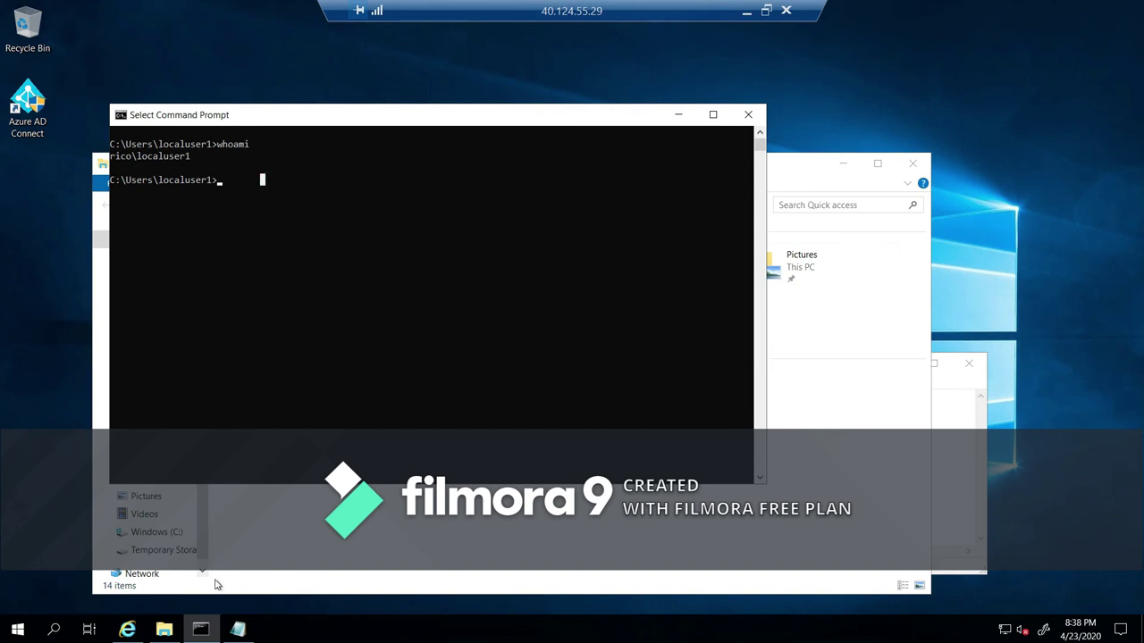
pyautogui.click(128, 630)
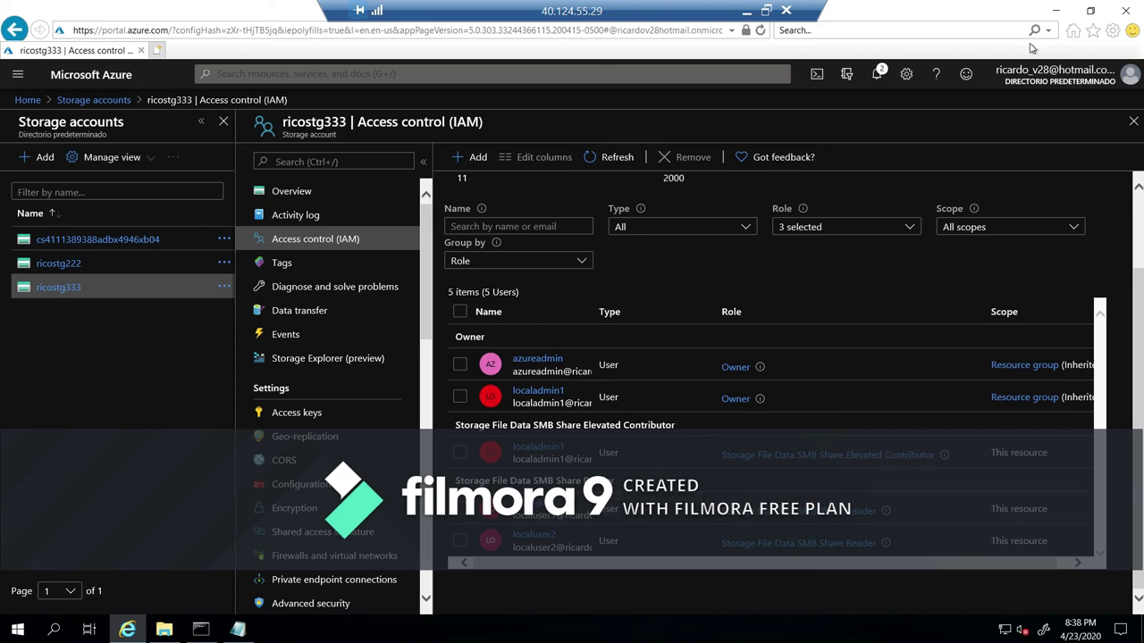
pyautogui.click(1056, 10)
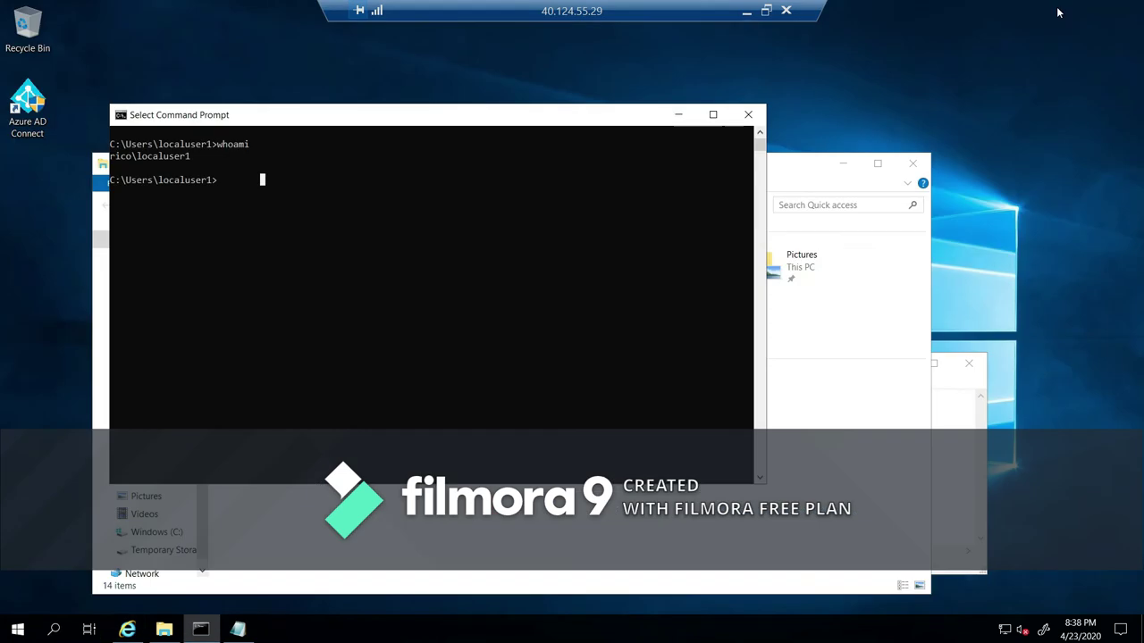
# Copy the net use n: mount command from Notepad and run it in Command Prompt.
pyautogui.click(943, 431)
pyautogui.moveTo(371, 399); pyautogui.dragTo(782, 400)
pyautogui.click(782, 400)
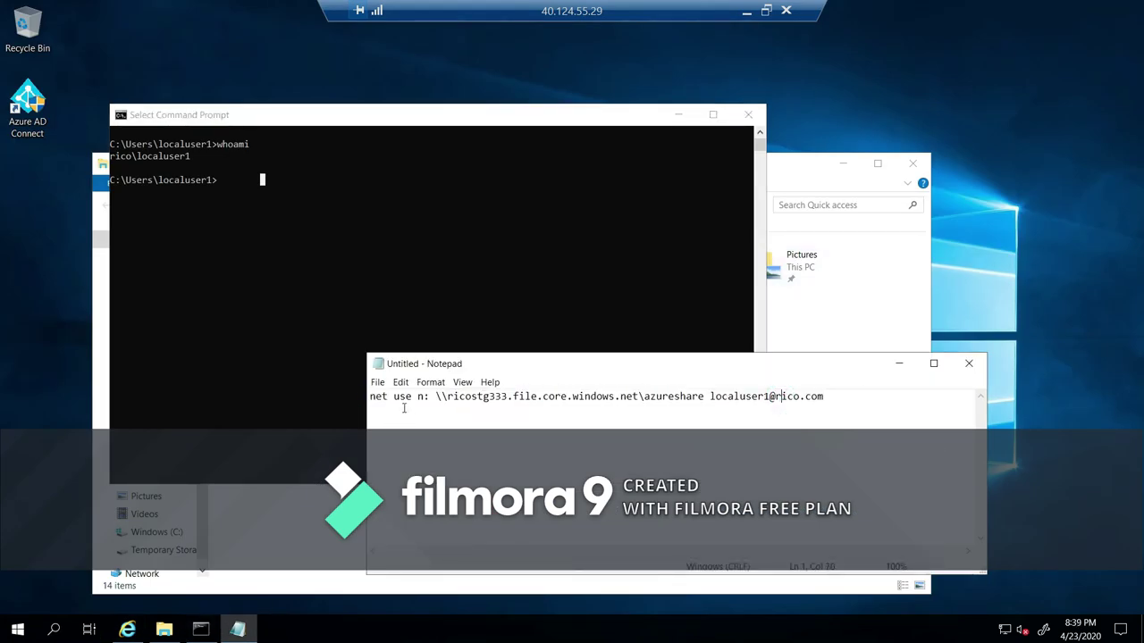
pyautogui.moveTo(417, 400); pyautogui.dragTo(630, 399)
pyautogui.click(612, 400)
pyautogui.moveTo(714, 397); pyautogui.dragTo(853, 412)
pyautogui.click(853, 412)
pyautogui.hotkey('ctrl', 'a')
pyautogui.hotkey('ctrl', 'c')
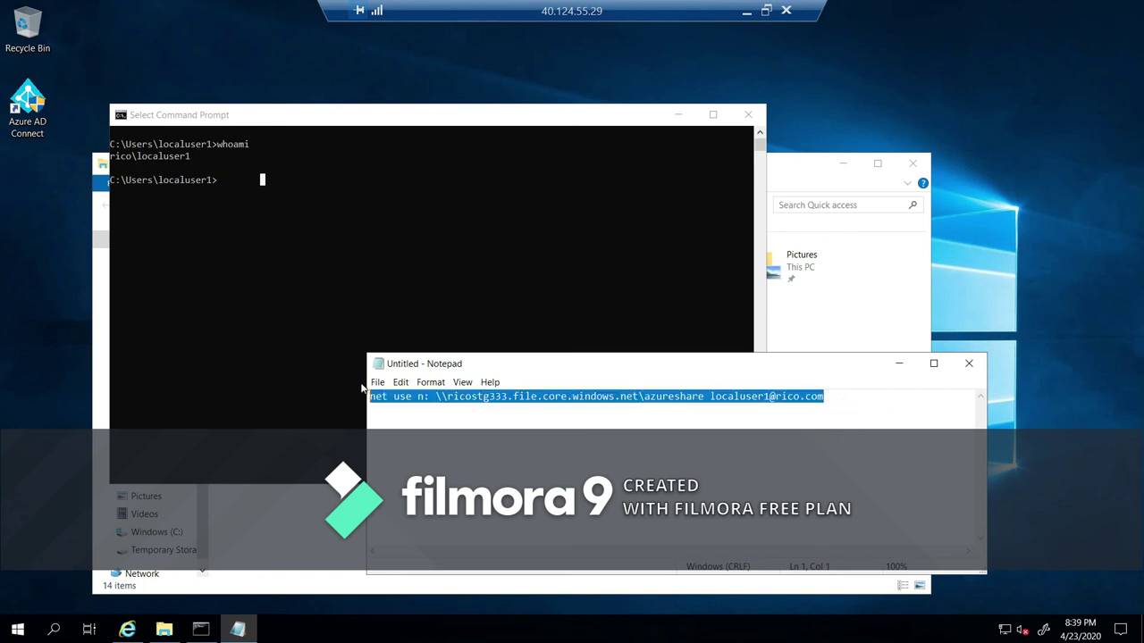
pyautogui.click(334, 284)
pyautogui.rightClick(328, 261)
pyautogui.press('Return')
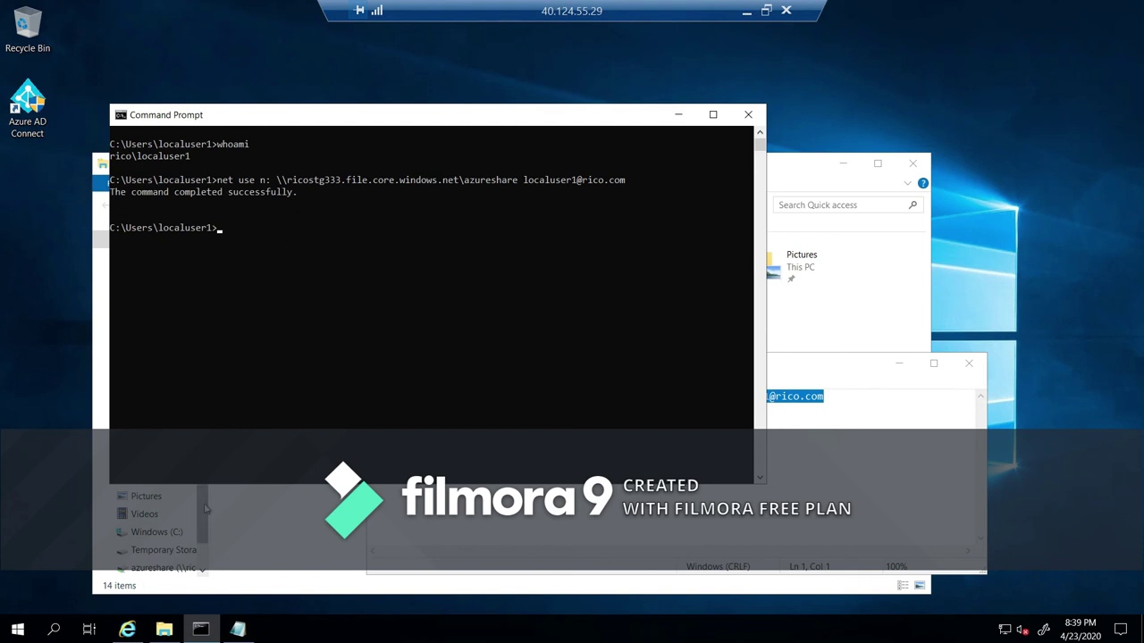
# Open file1 from the N: share in Notepad and add the line 'add new line'.
pyautogui.click(164, 568)
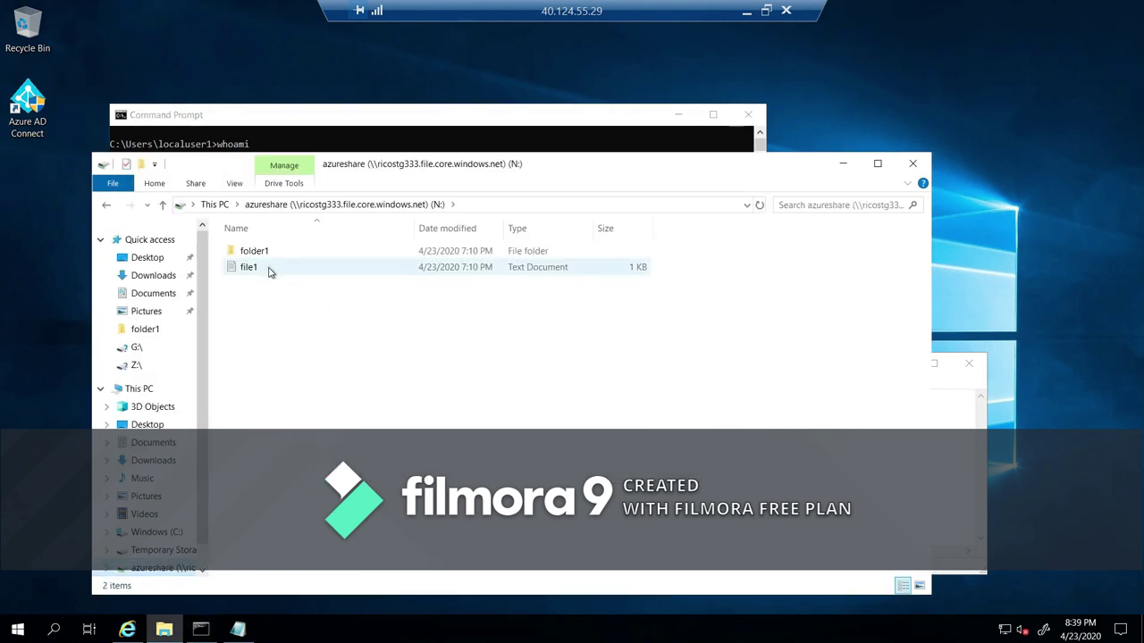
pyautogui.doubleClick(248, 268)
pyautogui.press('Return')
pyautogui.press('Return')
pyautogui.write('add mew ;')
pyautogui.press('BackSpace')
pyautogui.write('line')
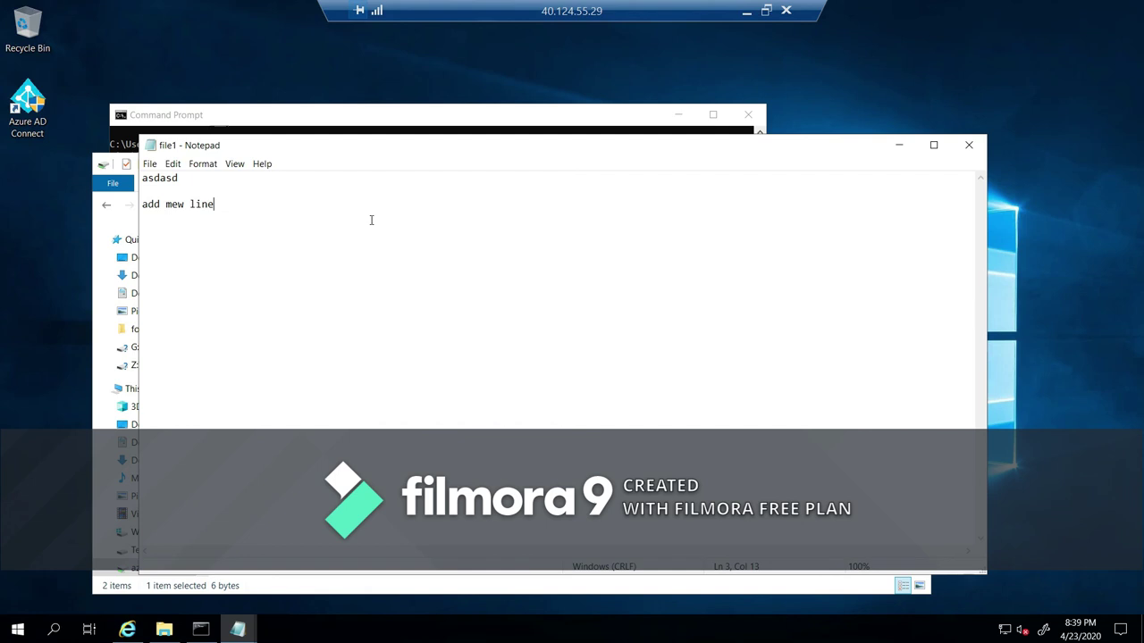
pyautogui.click(168, 205)
pyautogui.press('Delete')
pyautogui.write('n')
# Attempt to save file1, cancel the Save As dialog, and close Notepad without saving.
pyautogui.click(156, 168)
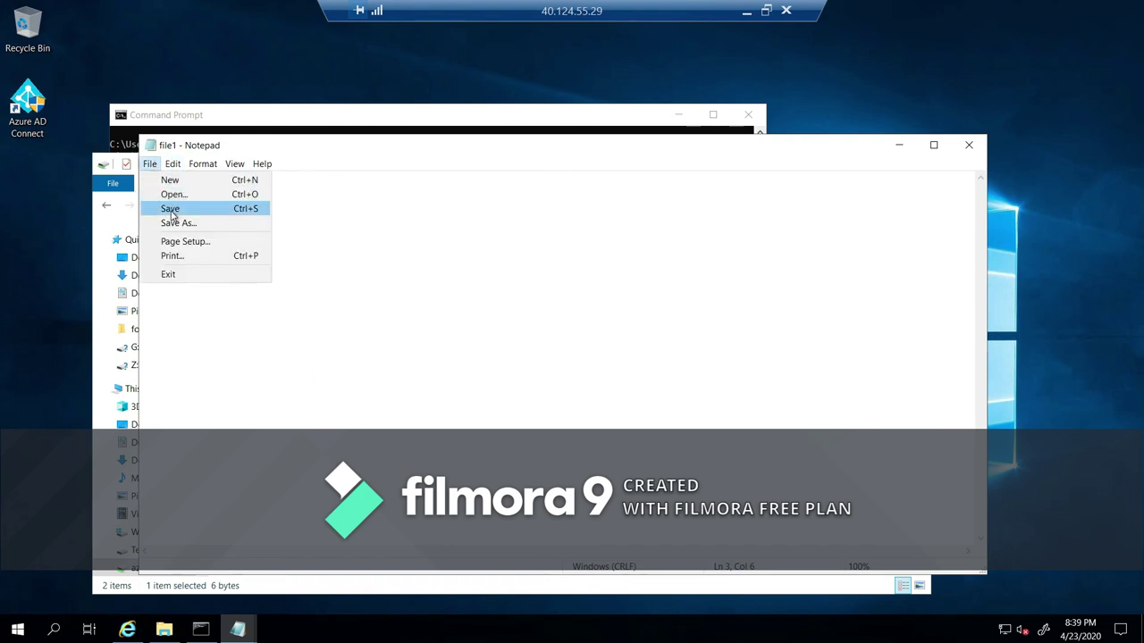
pyautogui.click(172, 213)
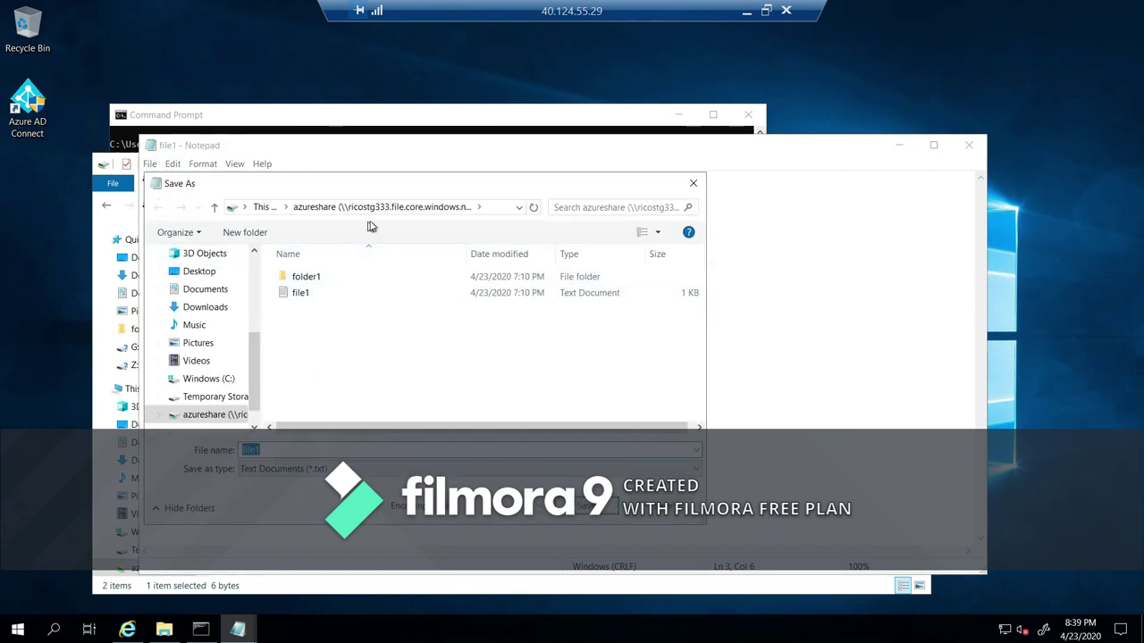
pyautogui.press('Escape')
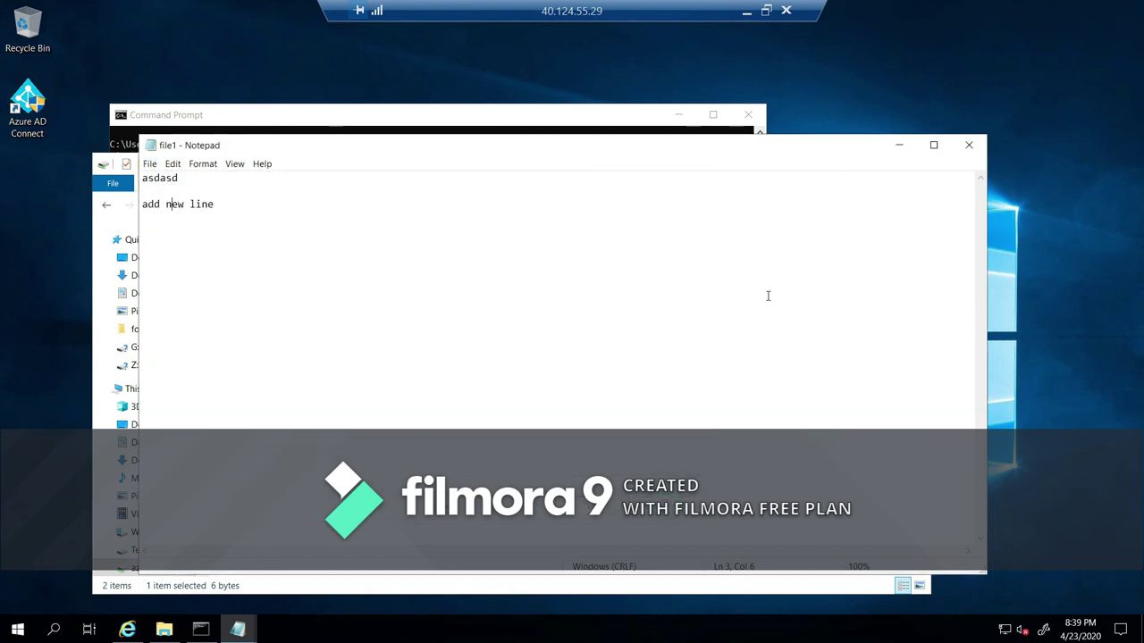
pyautogui.click(968, 143)
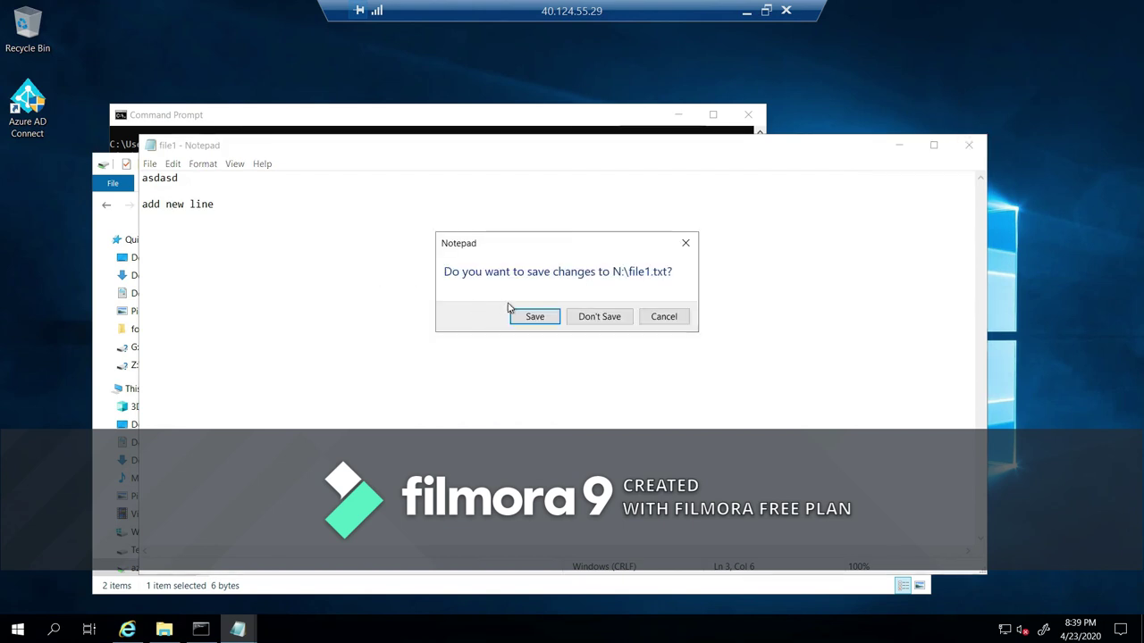
pyautogui.click(587, 317)
pyautogui.rightClick(275, 308)
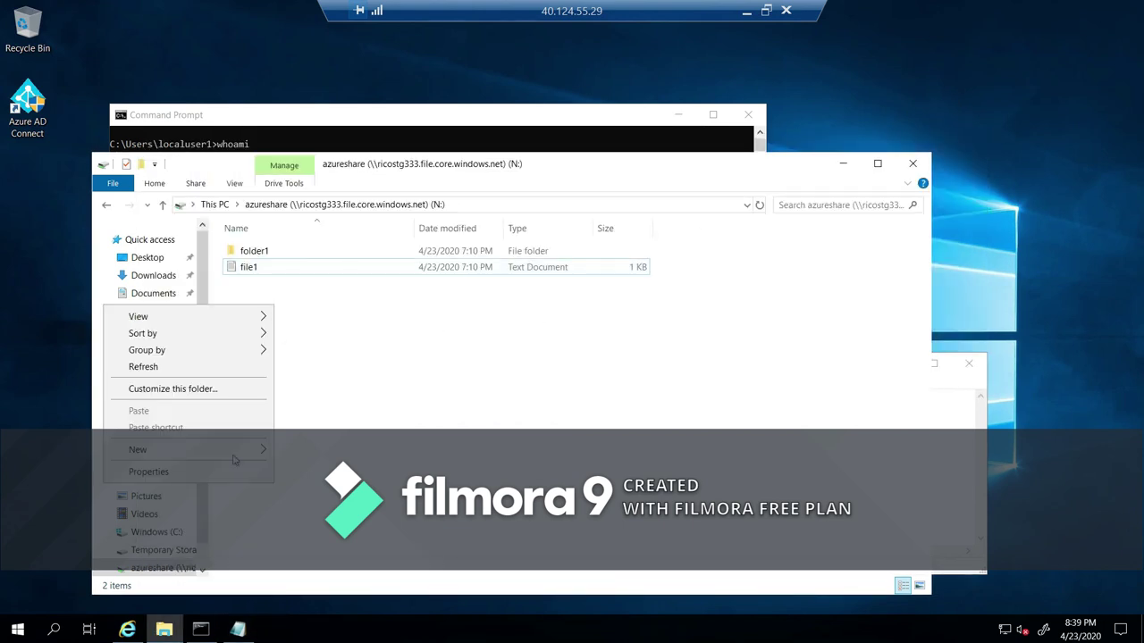
pyautogui.moveTo(209, 452)
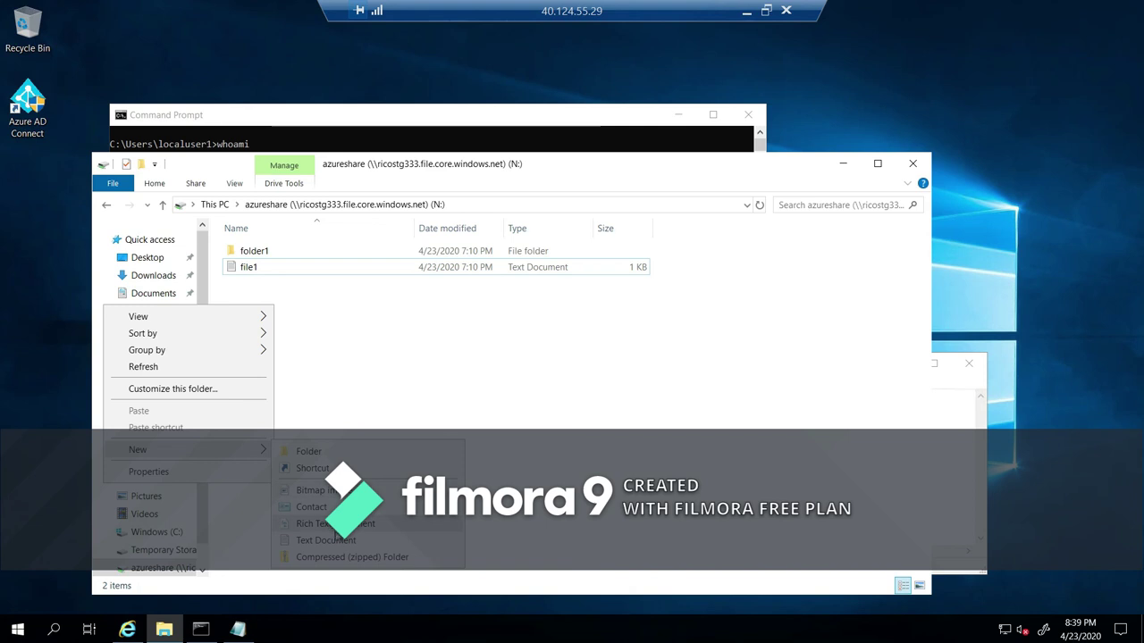
pyautogui.click(338, 540)
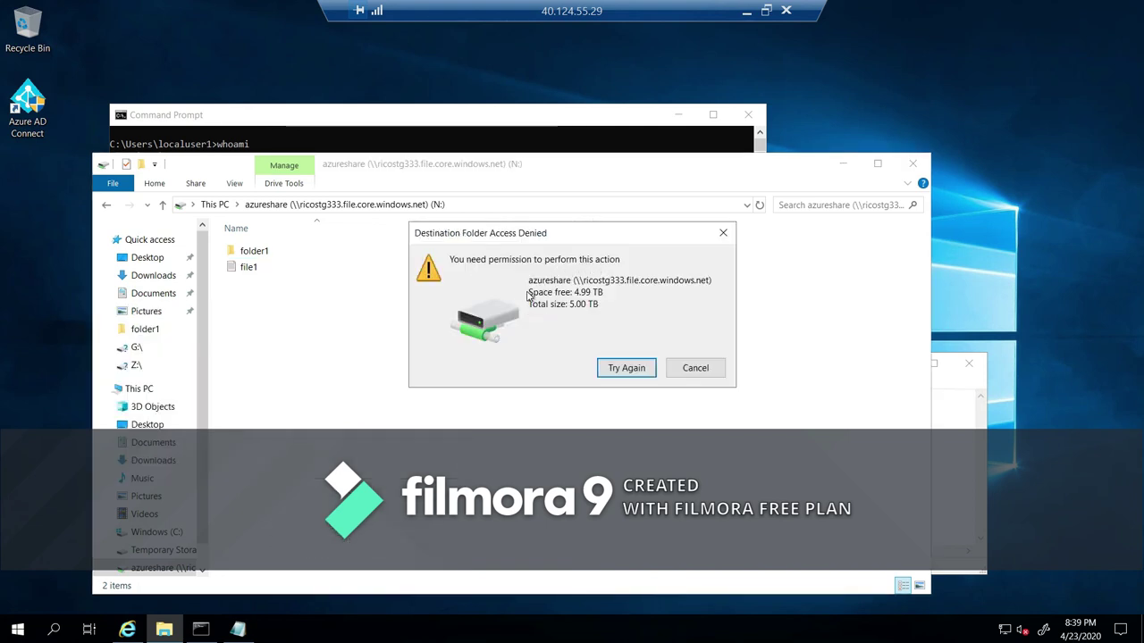
pyautogui.click(694, 367)
pyautogui.rightClick(292, 269)
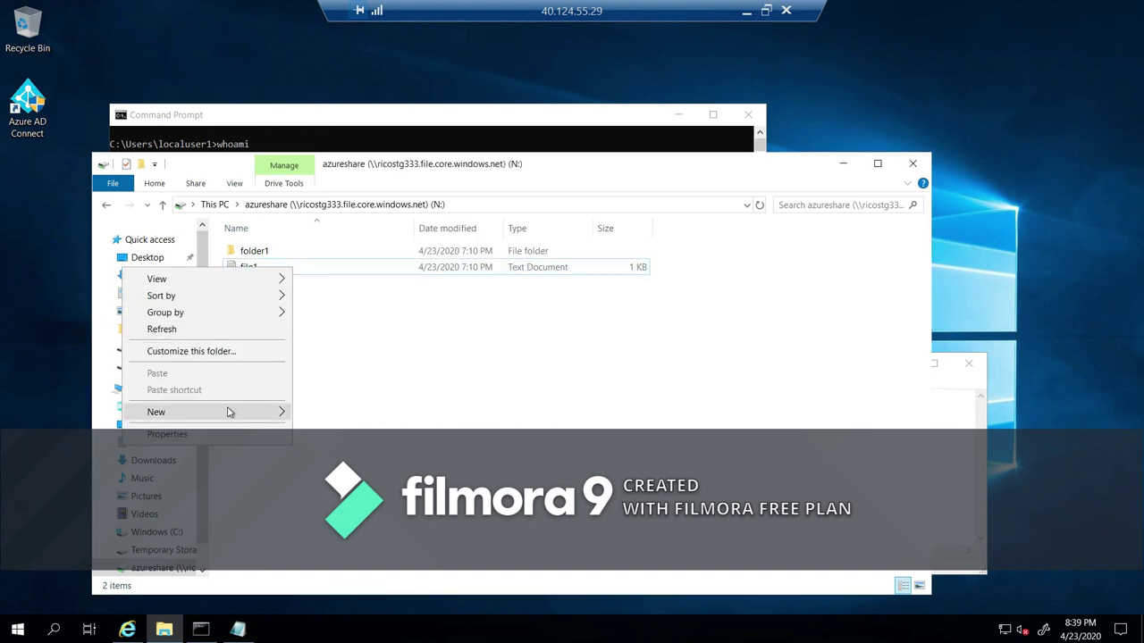
pyautogui.click(395, 351)
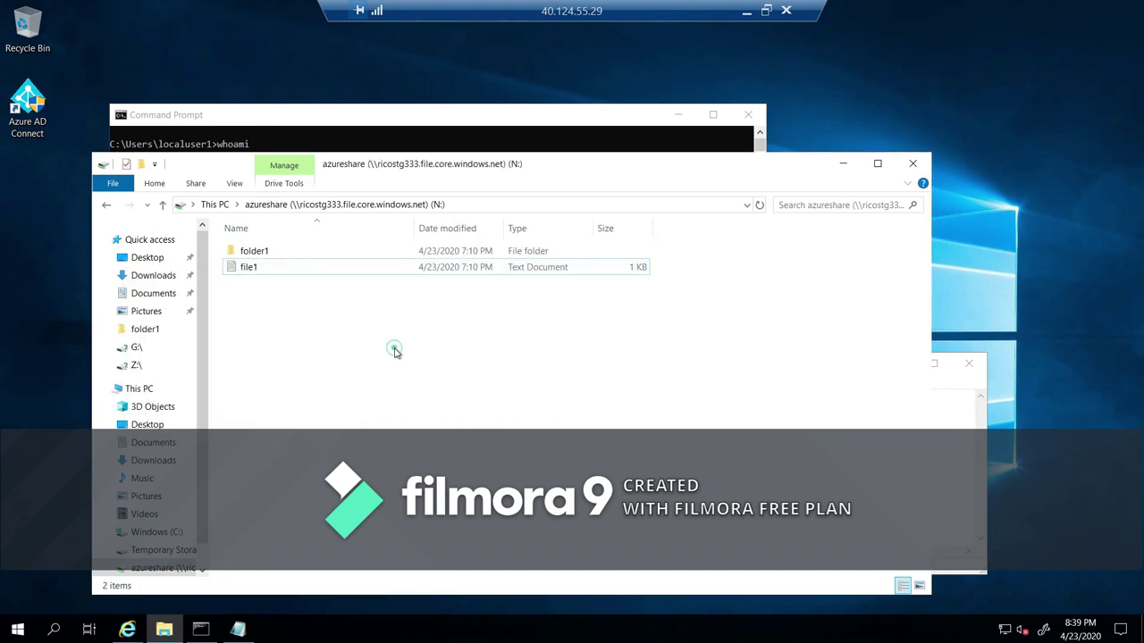
pyautogui.click(268, 269)
pyautogui.rightClick(275, 274)
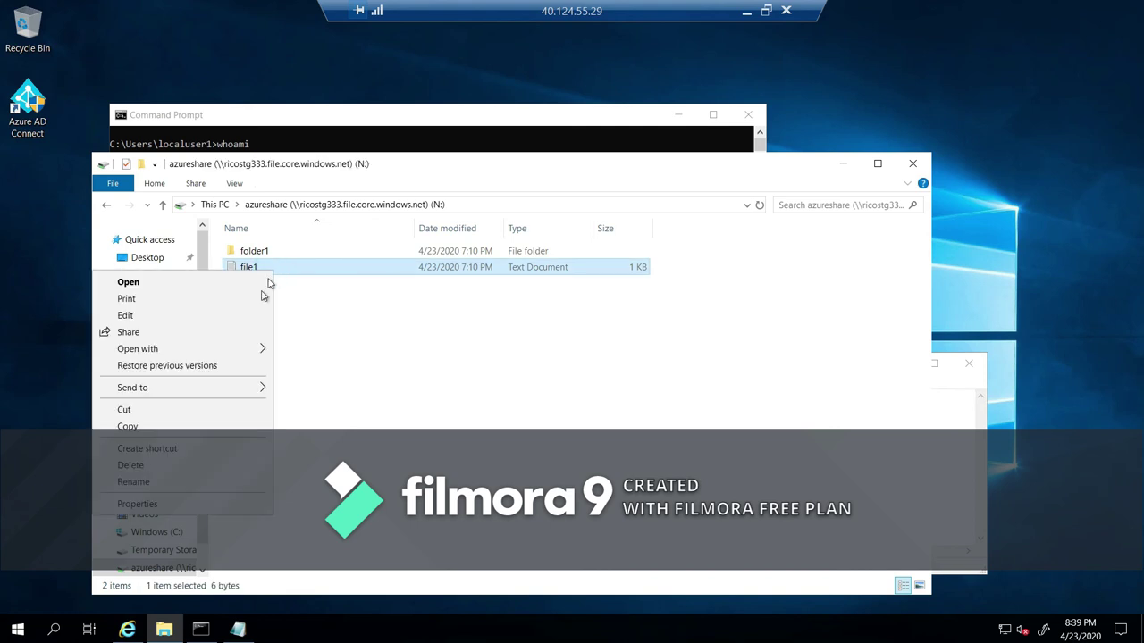
pyautogui.click(188, 466)
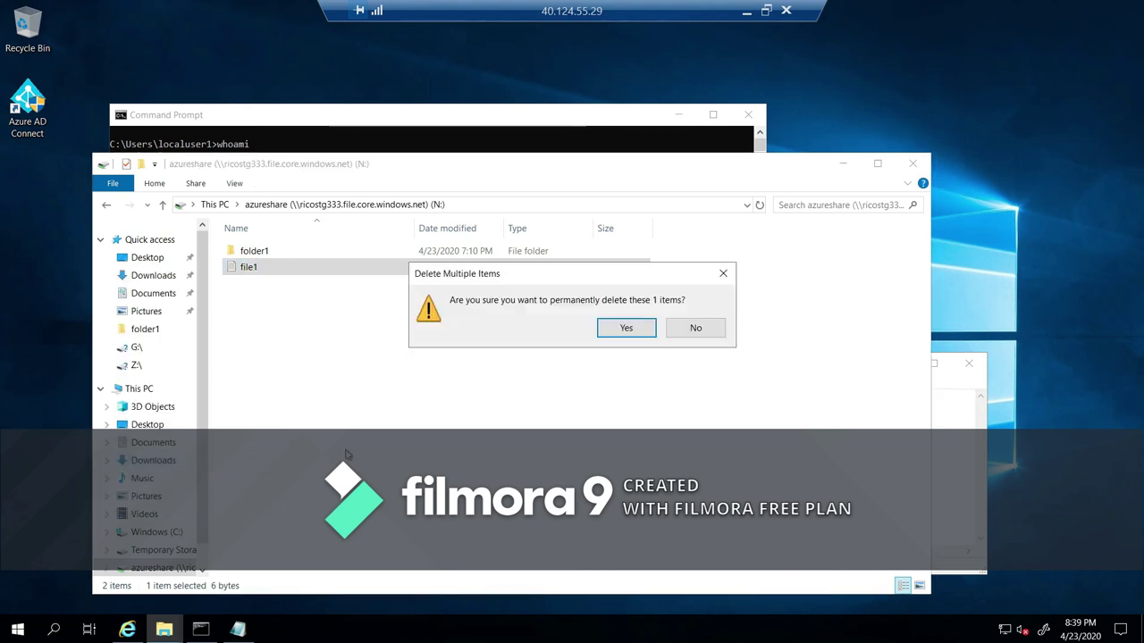
pyautogui.click(629, 328)
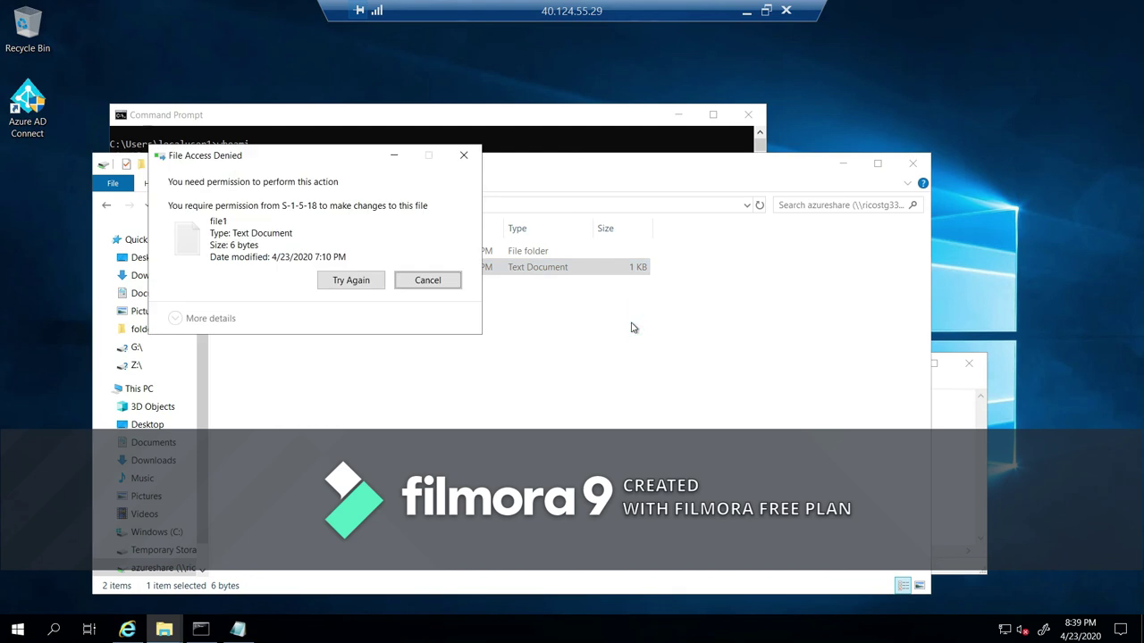
pyautogui.click(340, 282)
pyautogui.click(408, 282)
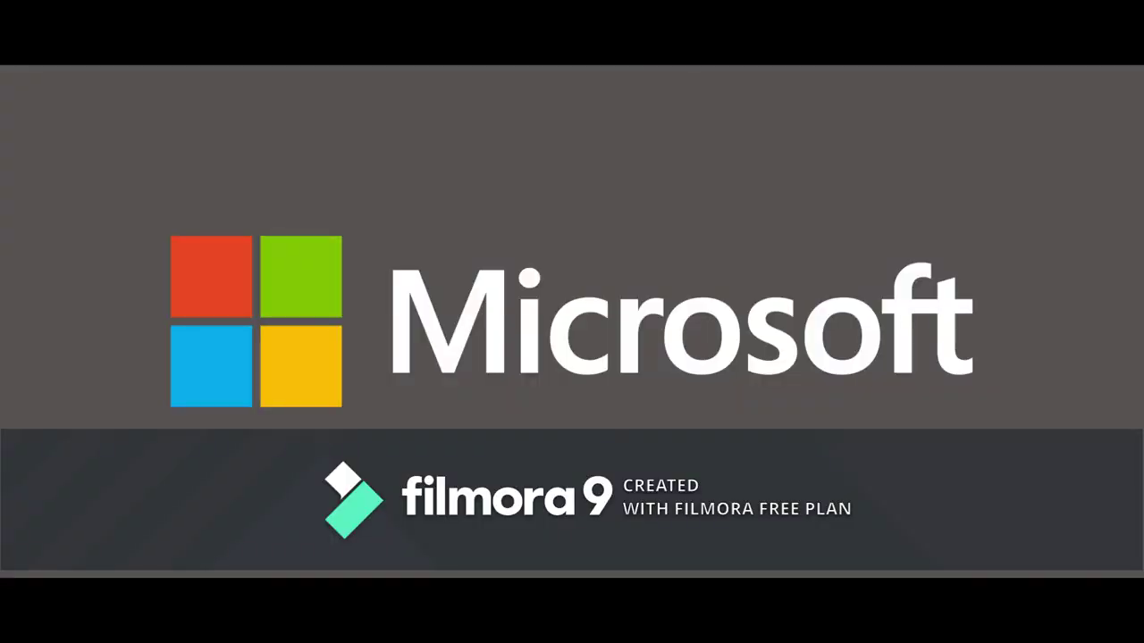